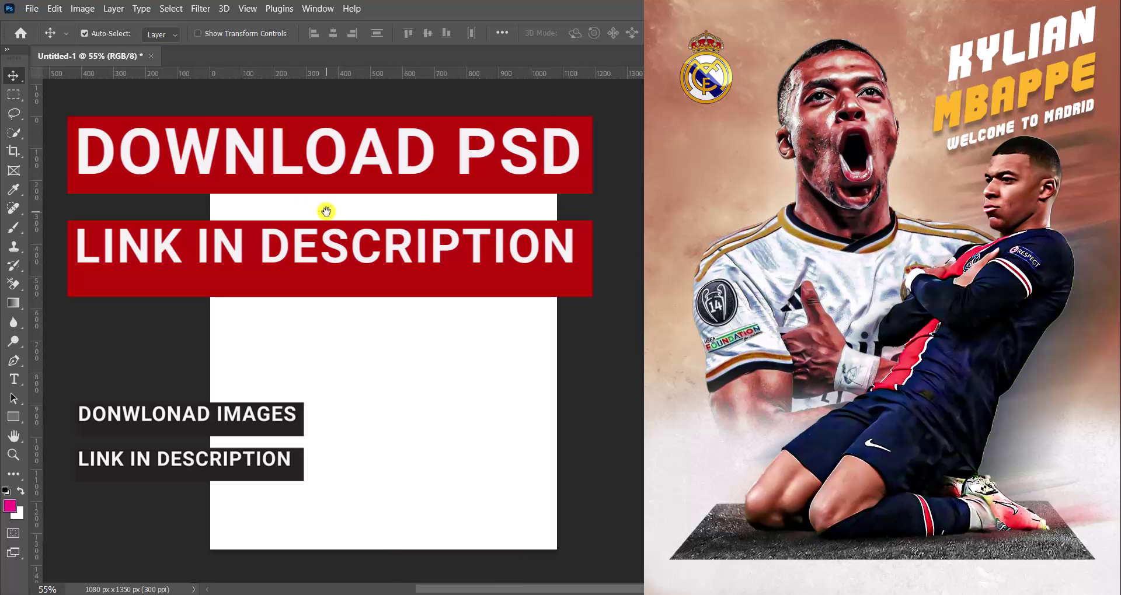
Place WhatsApp Image 2024-02-19 at 11.16.41_b853f060 from the Real madrid folder as an embedded image and align it to the canvas's upper edge
{"action": "scroll", "coordinate": [325, 213], "scroll_direction": "right", "scroll_amount": 2}
{"action": "left_click", "coordinate": [32, 8]}
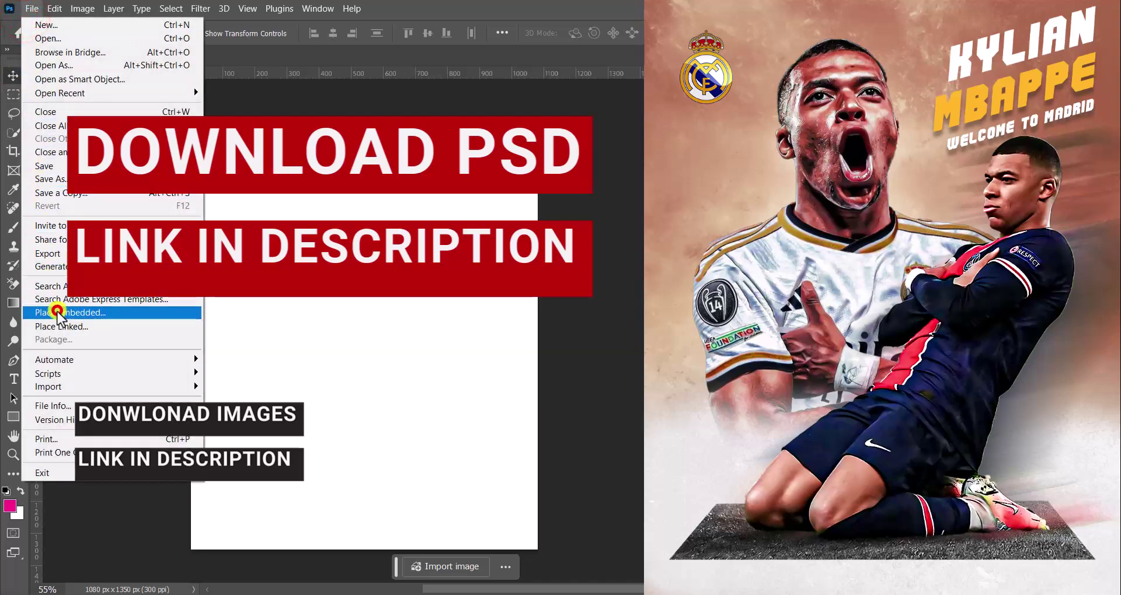
{"action": "left_click", "coordinate": [58, 313]}
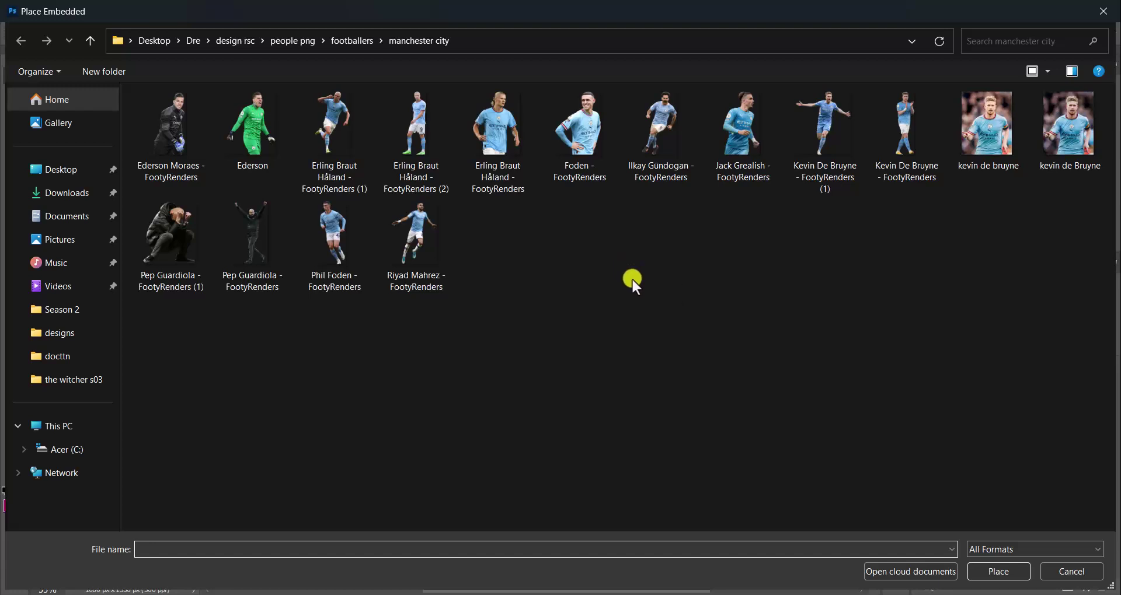
{"action": "left_click", "coordinate": [347, 41]}
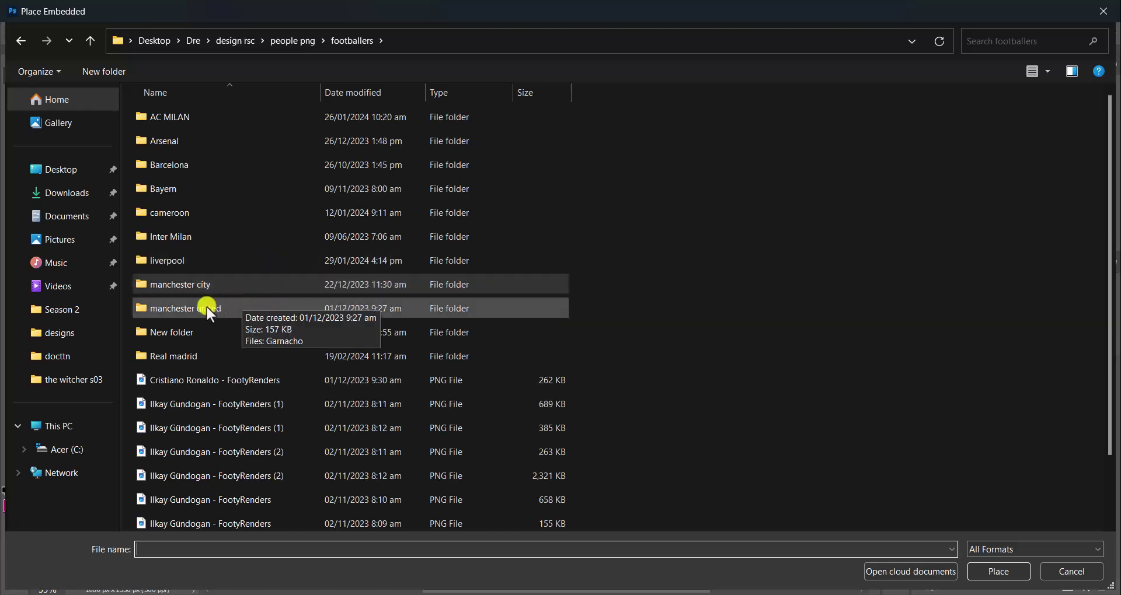
{"action": "double_click", "coordinate": [174, 355]}
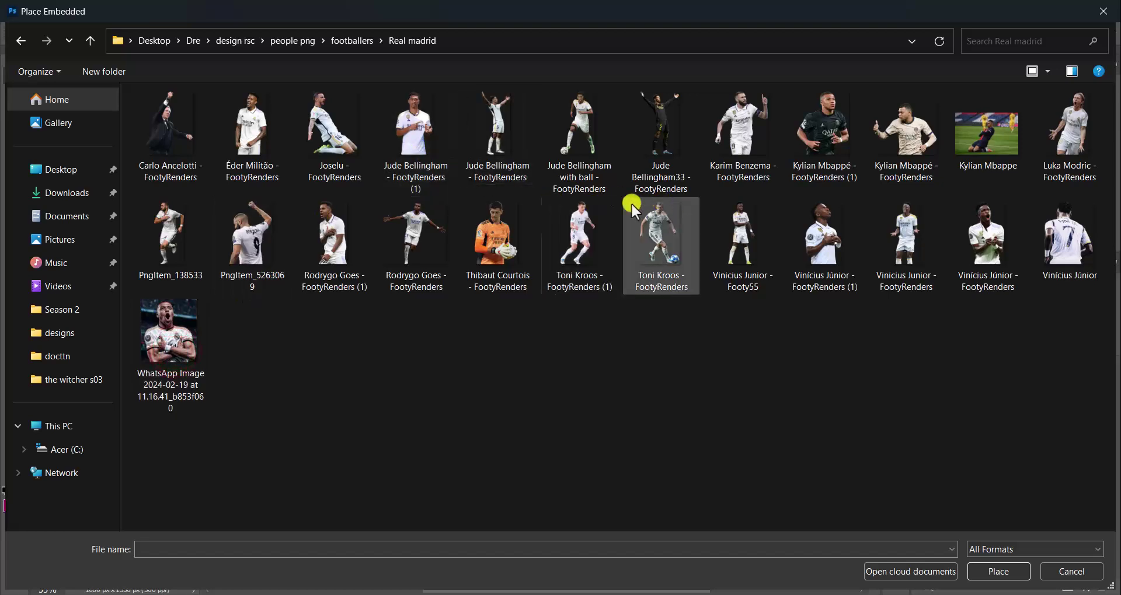
{"action": "left_click", "coordinate": [184, 331]}
{"action": "left_click", "coordinate": [998, 571]}
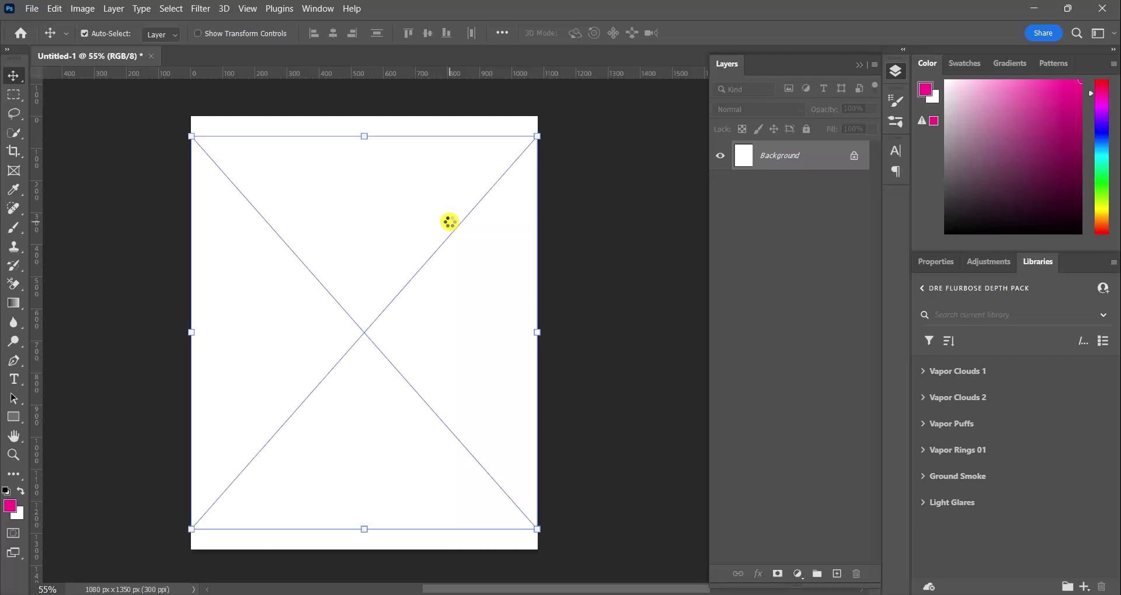
{"action": "left_click_drag", "start_coordinate": [428, 272], "coordinate": [426, 257]}
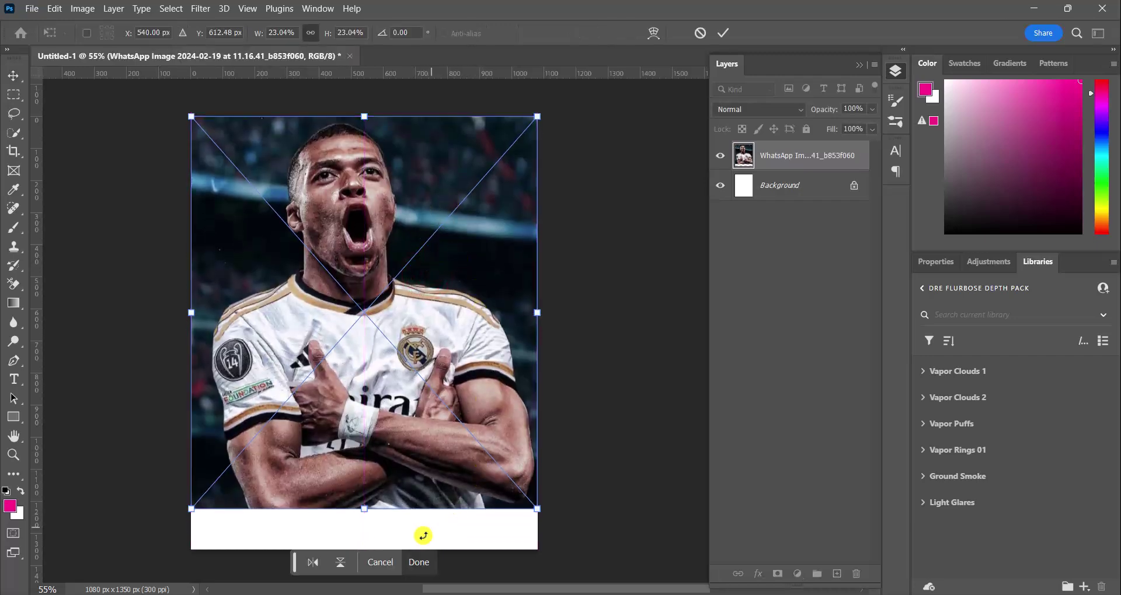
{"action": "left_click", "coordinate": [417, 562]}
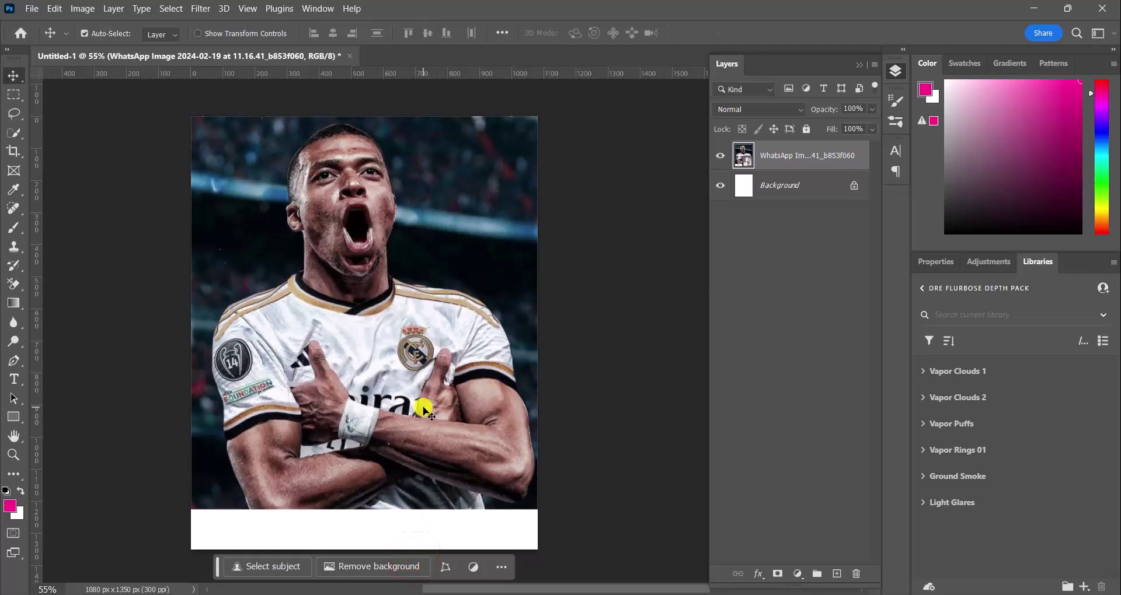
Select the player in the placed photo with Select Subject
{"action": "scroll", "coordinate": [363, 426], "scroll_direction": "down", "scroll_amount": 1}
{"action": "left_click", "coordinate": [241, 566]}
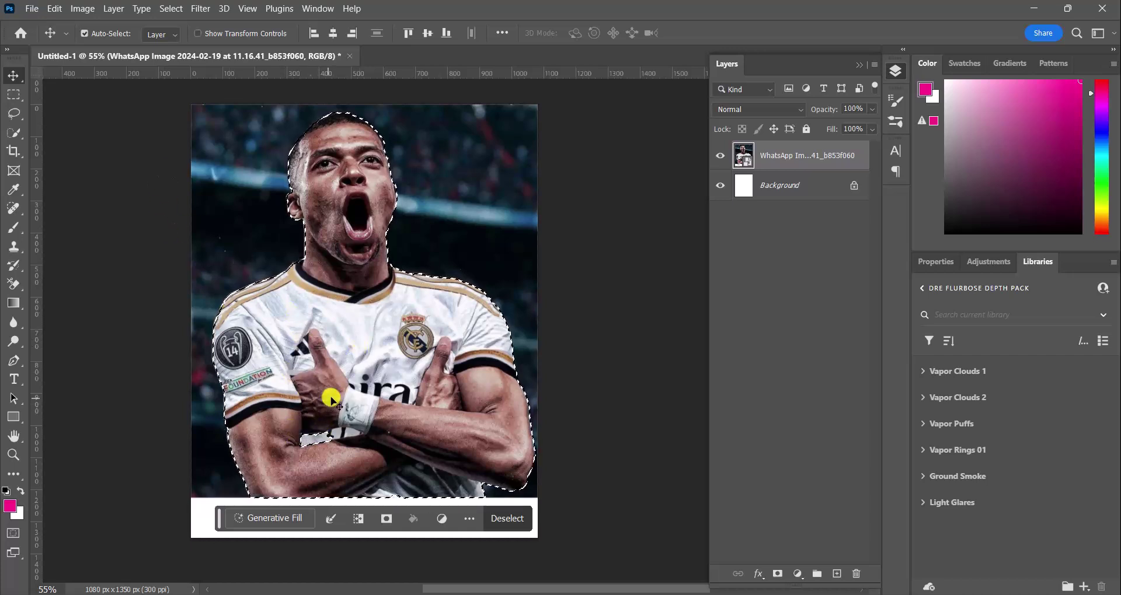
Refine the selection edge beside the player's temple and eyebrow with the Quick Selection tool in add mode, using an 11 px brush
{"action": "left_click", "coordinate": [19, 208]}
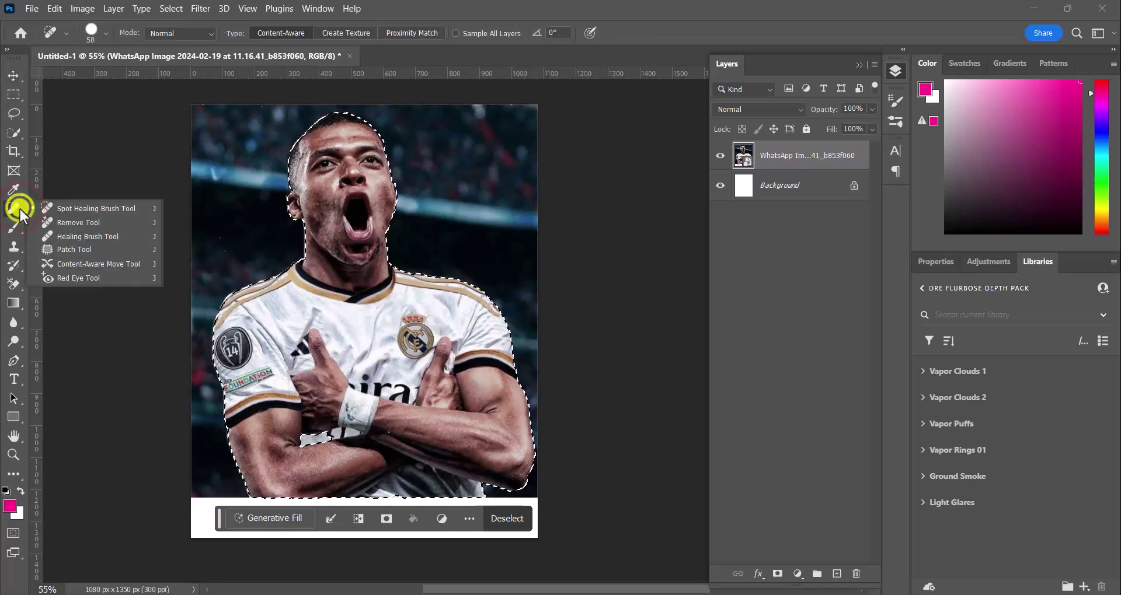
{"action": "left_click", "coordinate": [12, 132]}
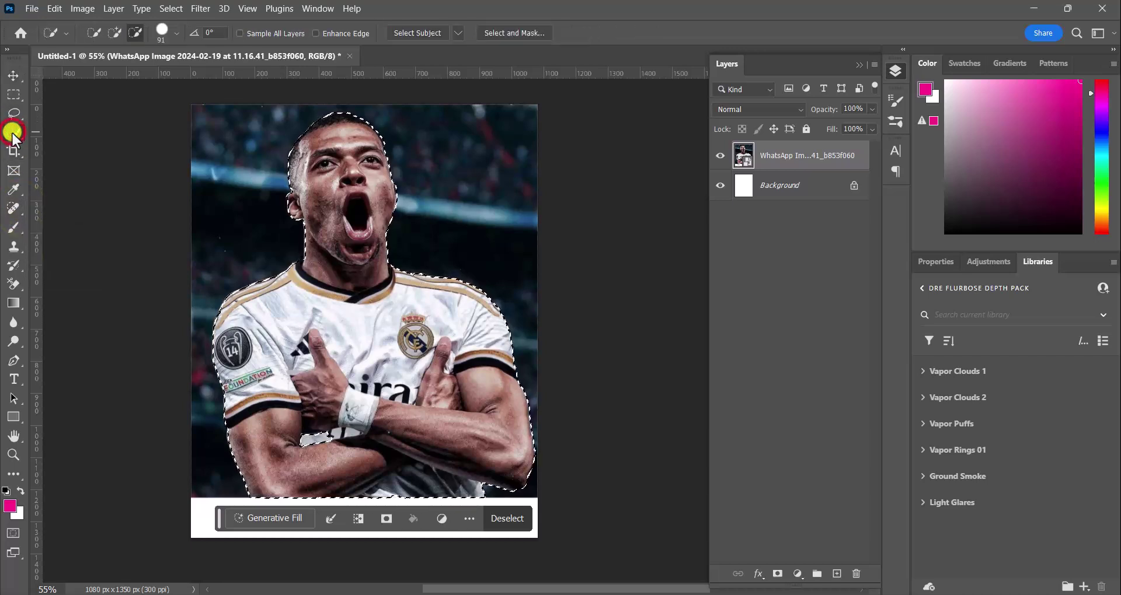
{"action": "left_click", "coordinate": [114, 34]}
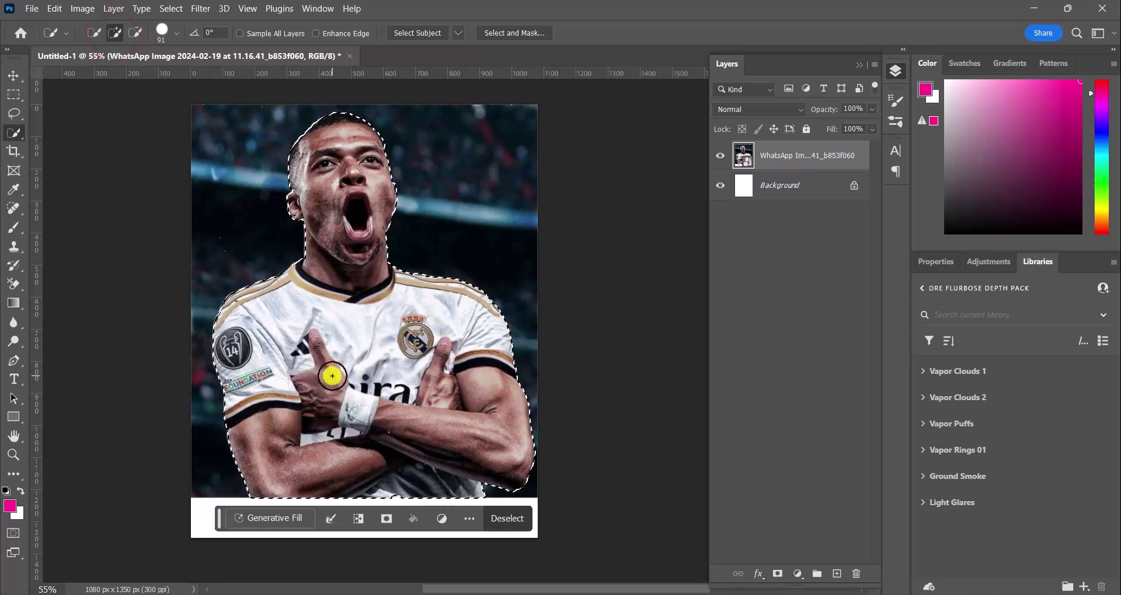
{"action": "scroll", "coordinate": [415, 348], "scroll_direction": "up", "scroll_amount": 5}
{"action": "left_click_drag", "start_coordinate": [329, 192], "coordinate": [396, 490]}
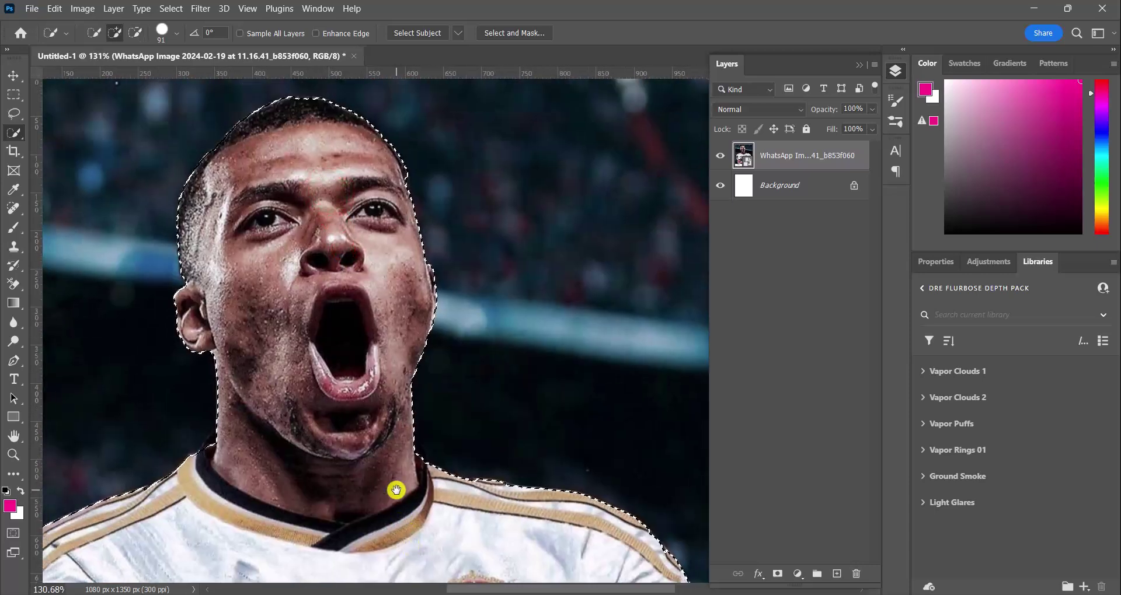
{"action": "scroll", "coordinate": [396, 490], "scroll_direction": "down", "scroll_amount": 5}
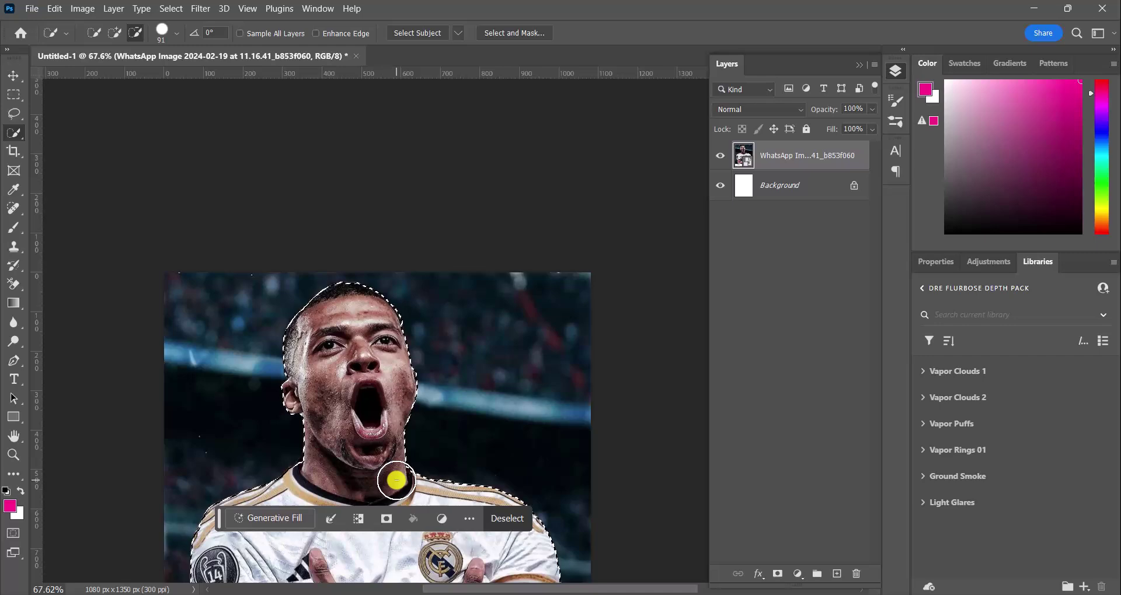
{"action": "scroll", "coordinate": [410, 381], "scroll_direction": "up", "scroll_amount": 6}
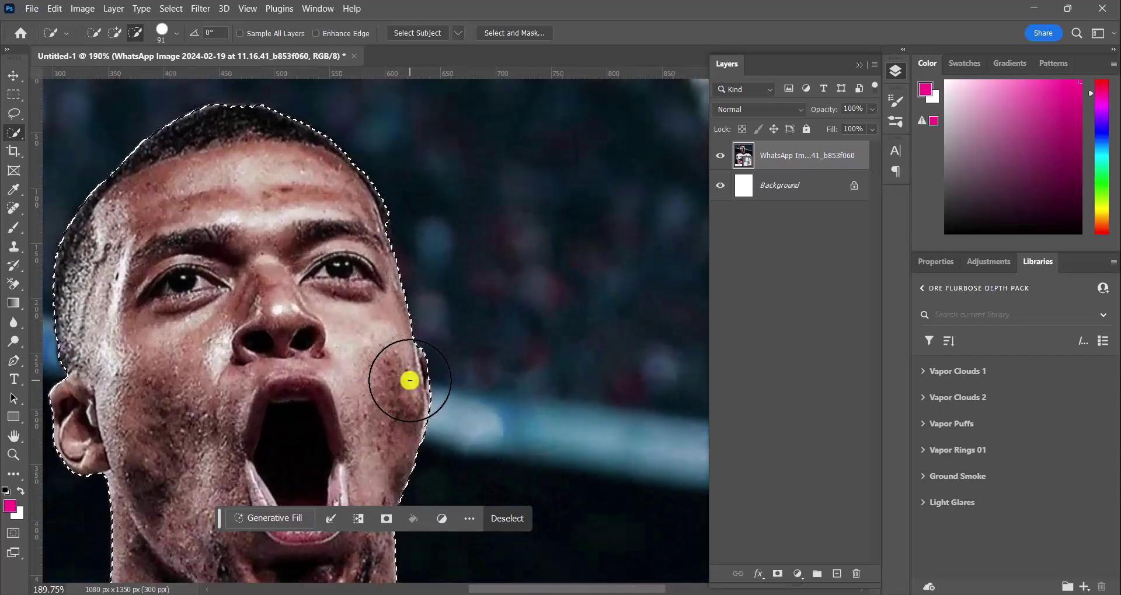
{"action": "left_click_drag", "start_coordinate": [338, 260], "coordinate": [335, 297]}
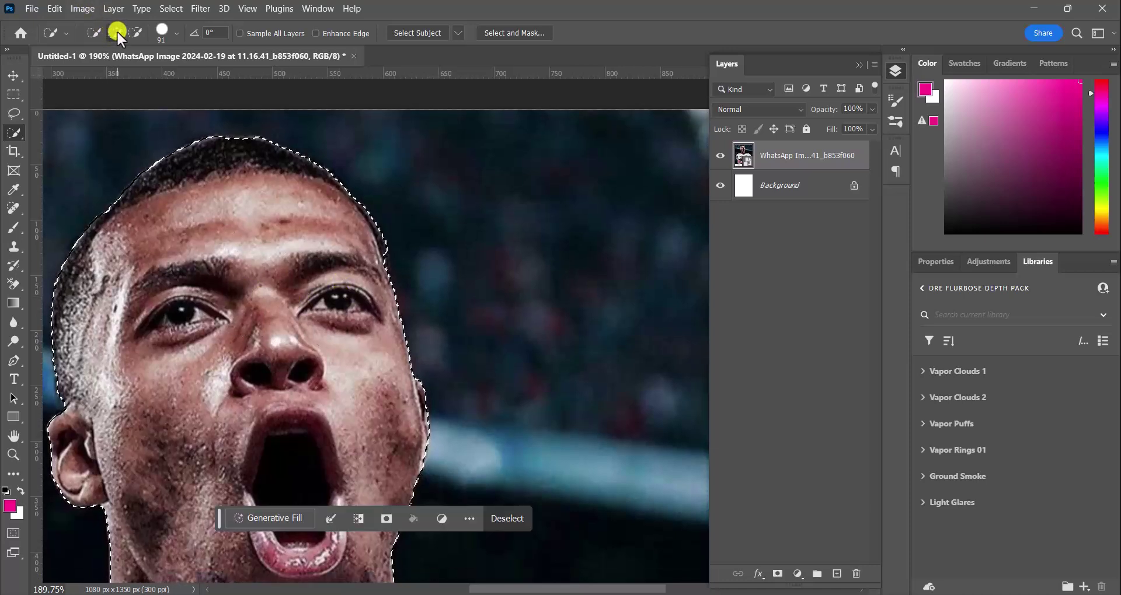
{"action": "left_click", "coordinate": [169, 33]}
{"action": "left_click_drag", "start_coordinate": [115, 76], "coordinate": [102, 75]}
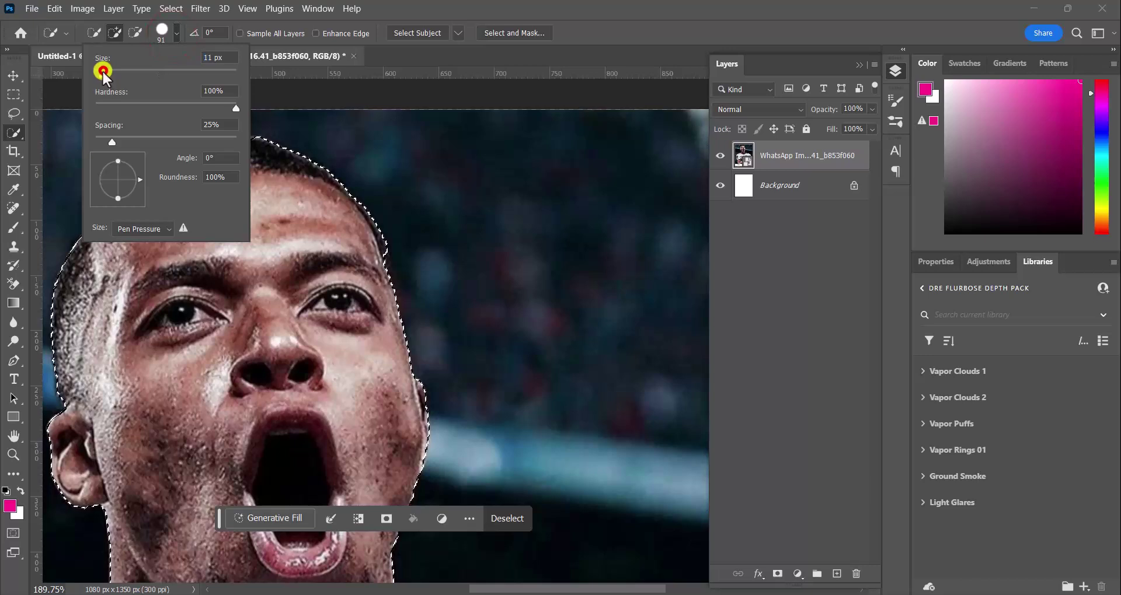
{"action": "left_click", "coordinate": [276, 203]}
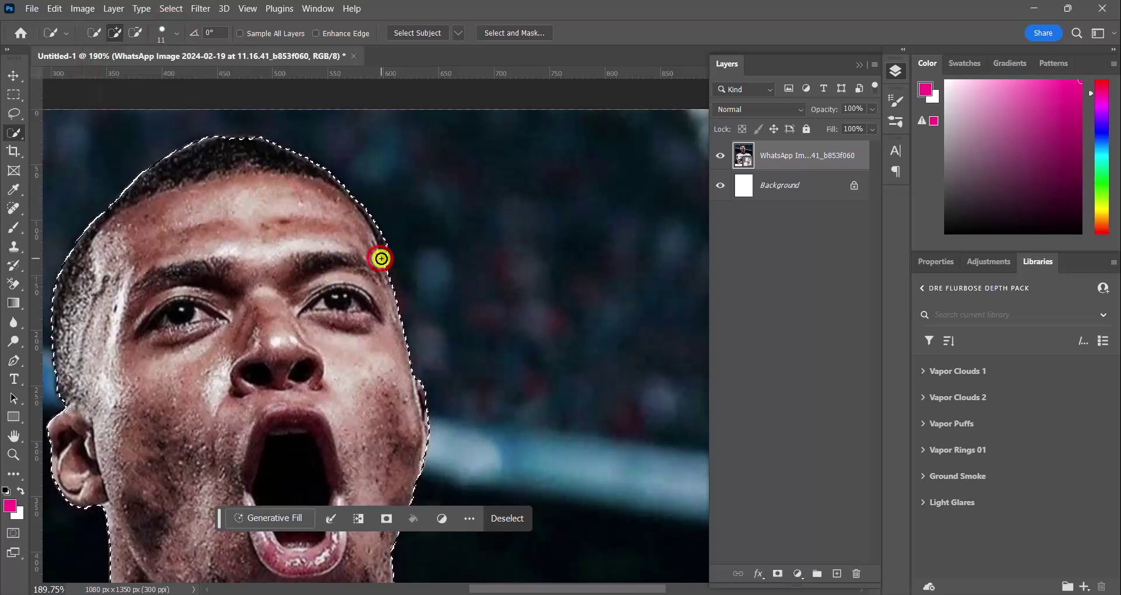
Create a layer mask from the selection to cut the player out of the stadium background
{"action": "scroll", "coordinate": [338, 274], "scroll_direction": "down", "scroll_amount": 10}
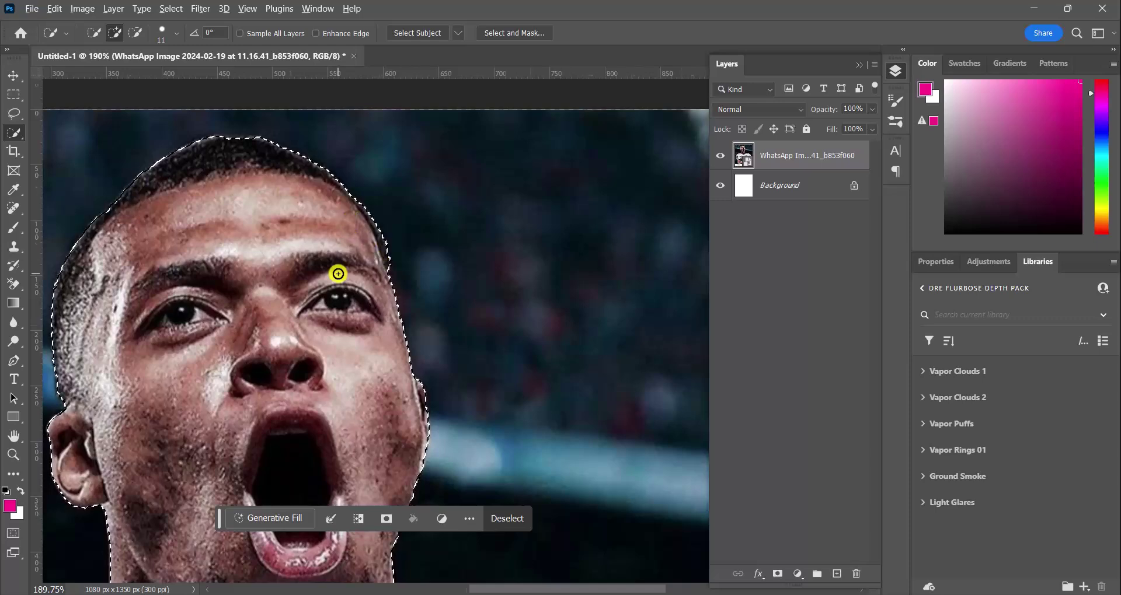
{"action": "scroll", "coordinate": [338, 275], "scroll_direction": "down", "scroll_amount": 2}
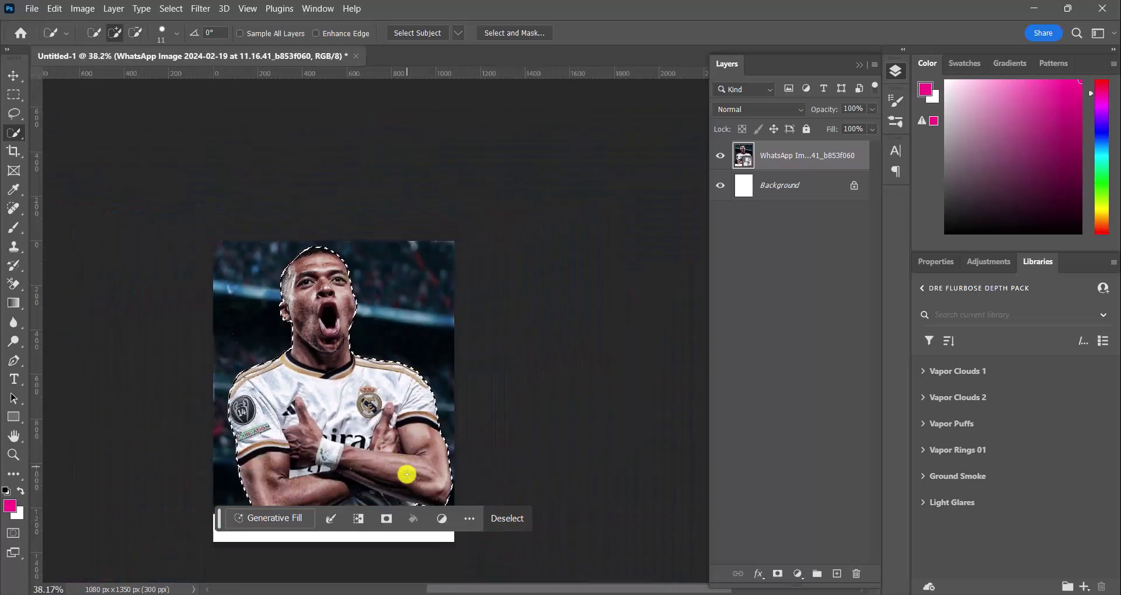
{"action": "left_click", "coordinate": [385, 518]}
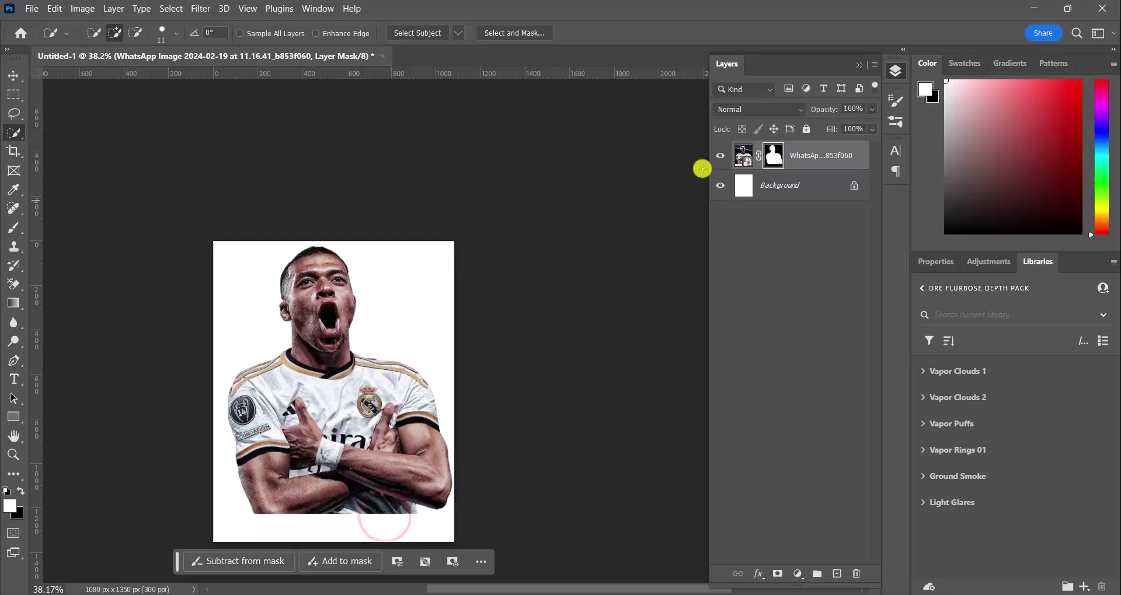
Scale the masked player to about 81.5% and position him at about X 504 px, Y 567 px
{"action": "scroll", "coordinate": [352, 348], "scroll_direction": "down", "scroll_amount": 2}
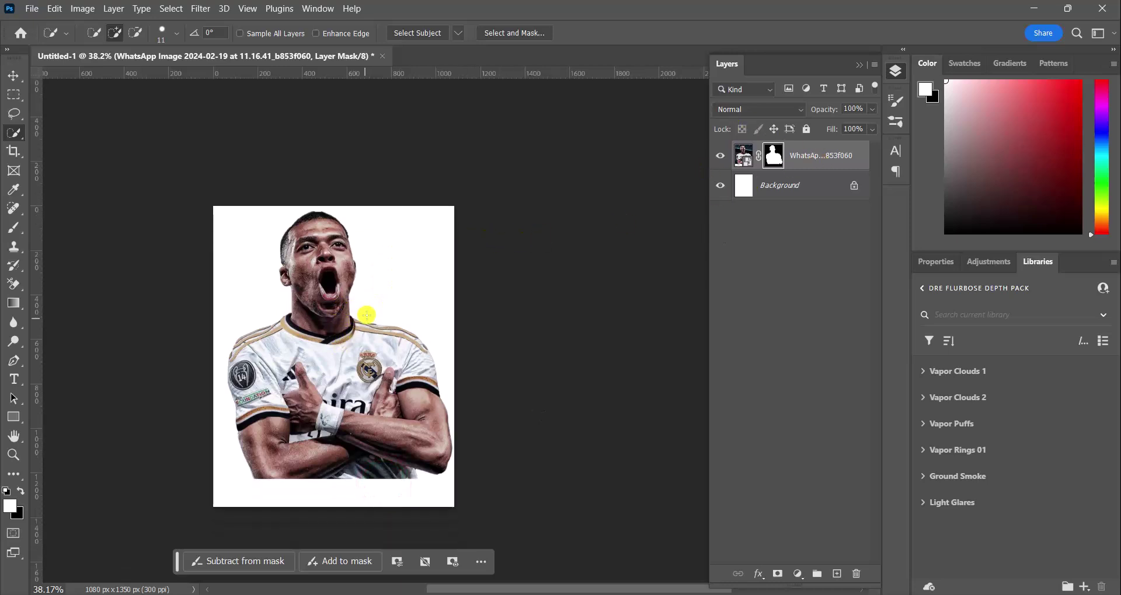
{"action": "scroll", "coordinate": [373, 331], "scroll_direction": "up", "scroll_amount": 4}
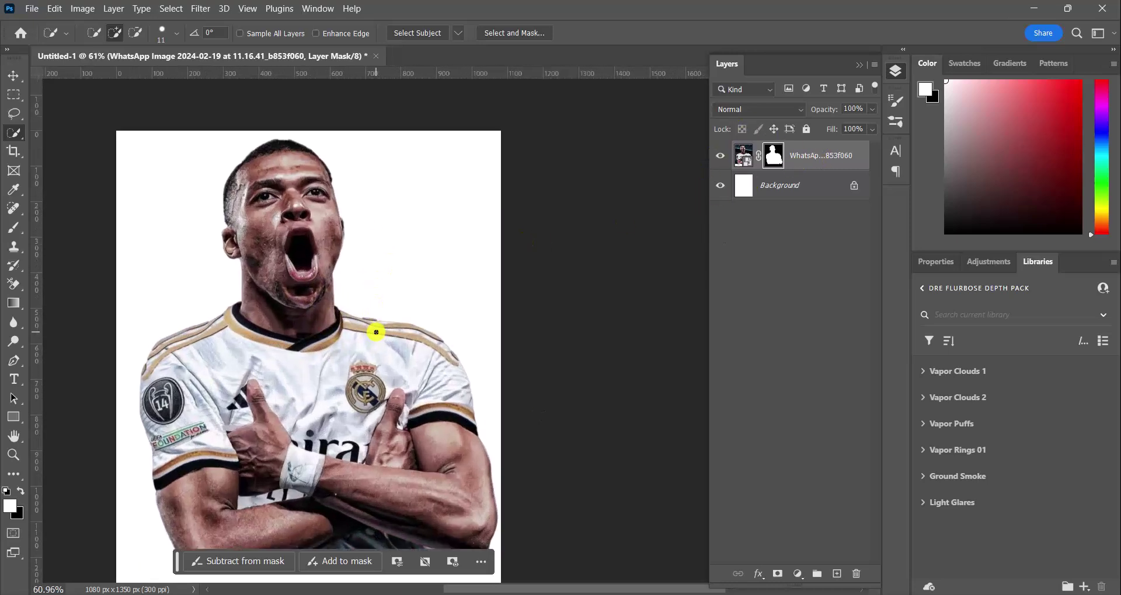
{"action": "left_click_drag", "start_coordinate": [334, 269], "coordinate": [400, 282]}
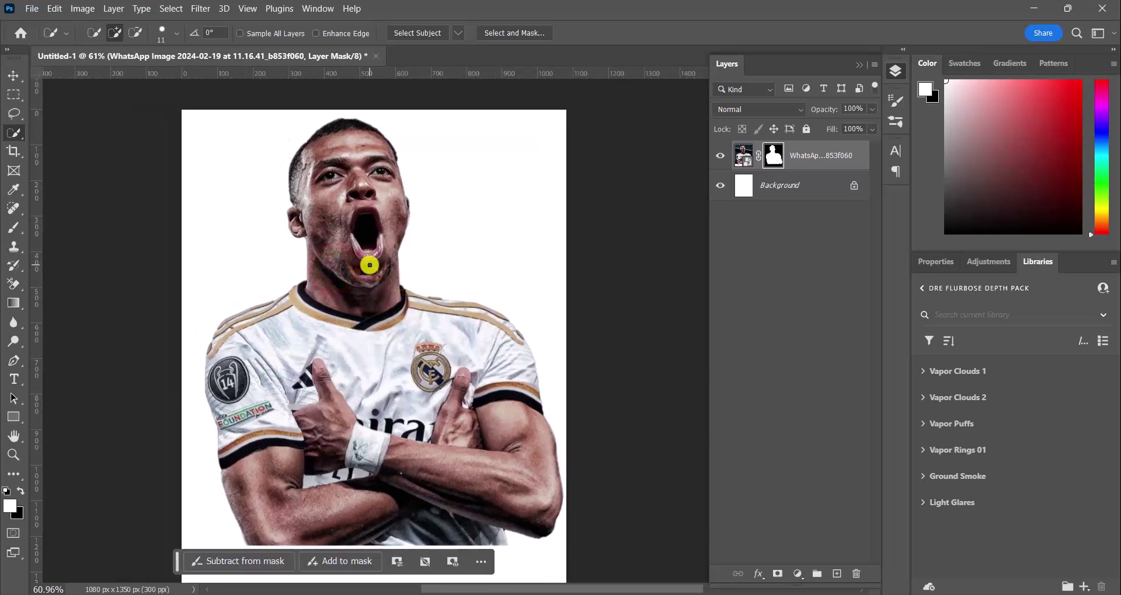
{"action": "left_click", "coordinate": [13, 76]}
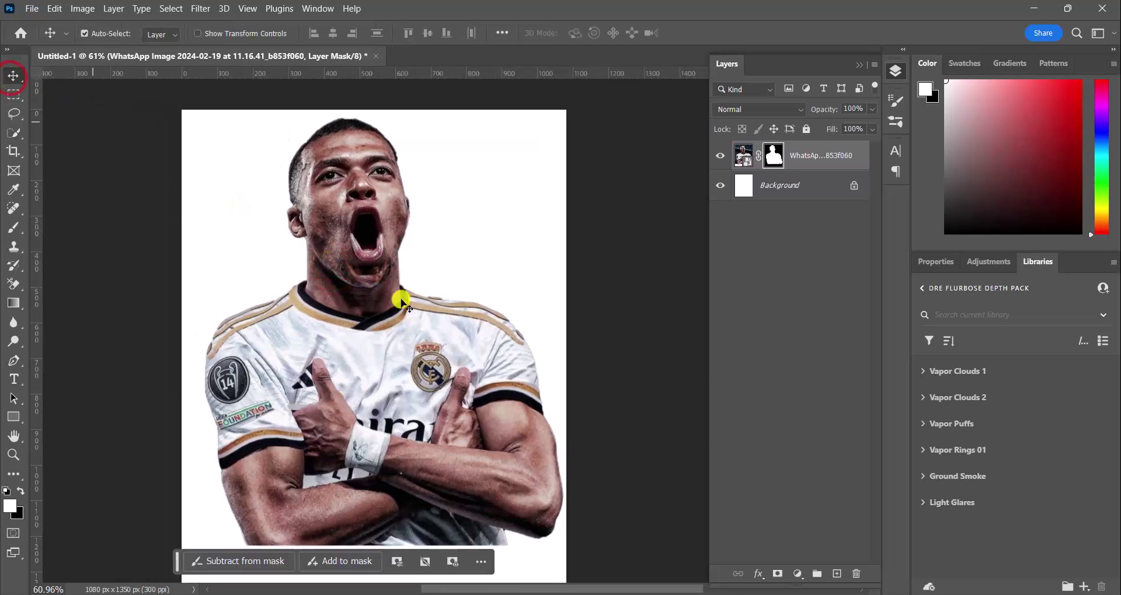
{"action": "key", "text": "ctrl+t"}
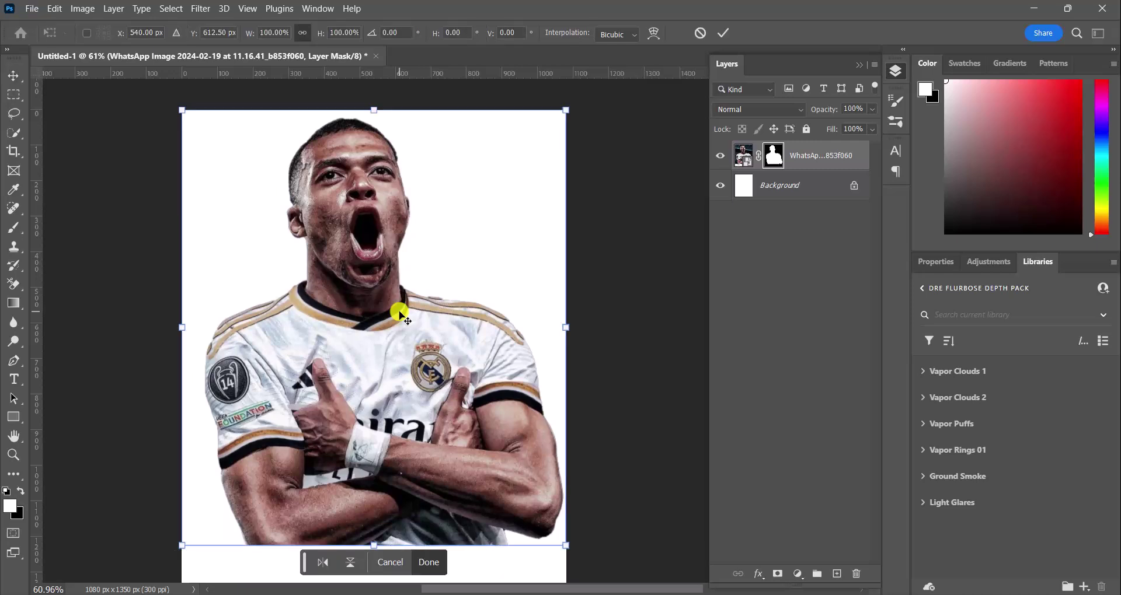
{"action": "left_click_drag", "start_coordinate": [569, 113], "coordinate": [506, 211]}
{"action": "left_click_drag", "start_coordinate": [363, 398], "coordinate": [407, 337]}
{"action": "scroll", "coordinate": [403, 455], "scroll_direction": "down", "scroll_amount": 2}
{"action": "scroll", "coordinate": [394, 439], "scroll_direction": "up", "scroll_amount": 1}
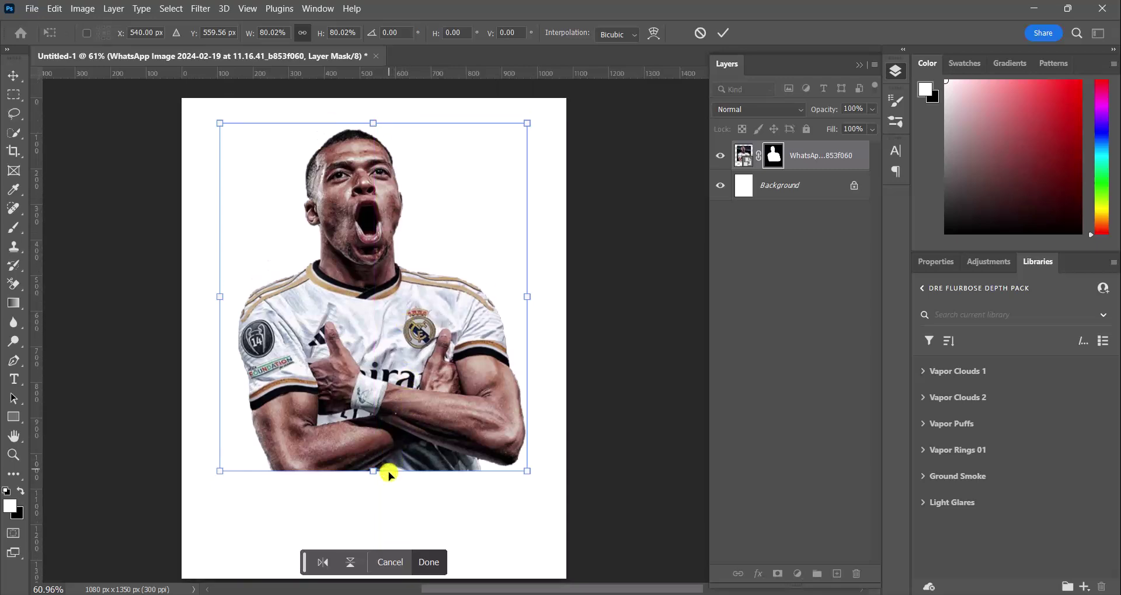
{"action": "left_click_drag", "start_coordinate": [372, 470], "coordinate": [371, 475]}
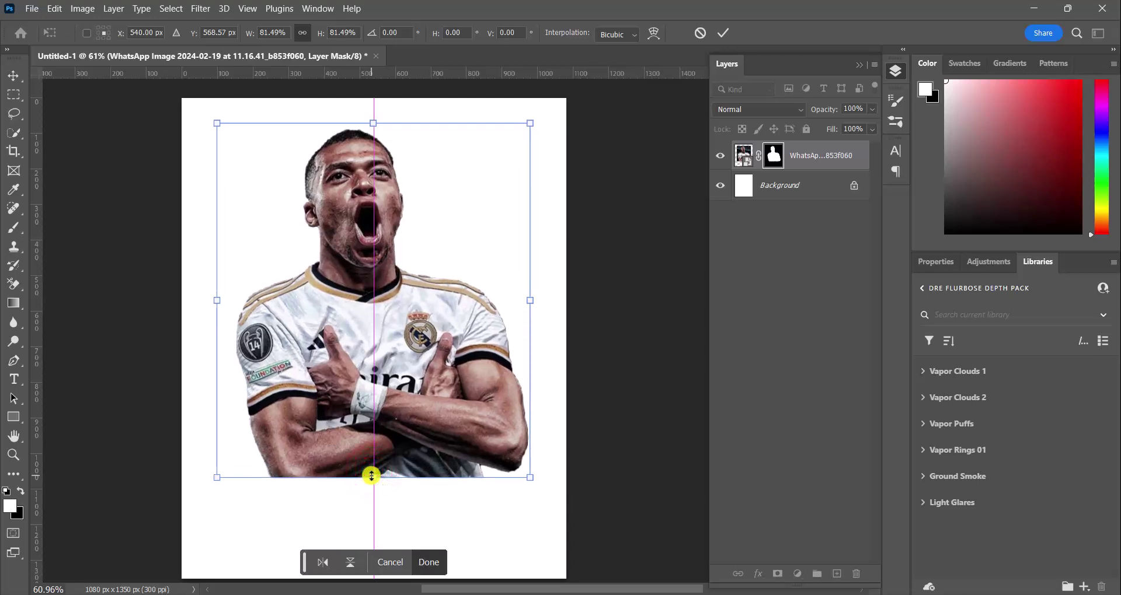
{"action": "left_click_drag", "start_coordinate": [407, 433], "coordinate": [394, 434]}
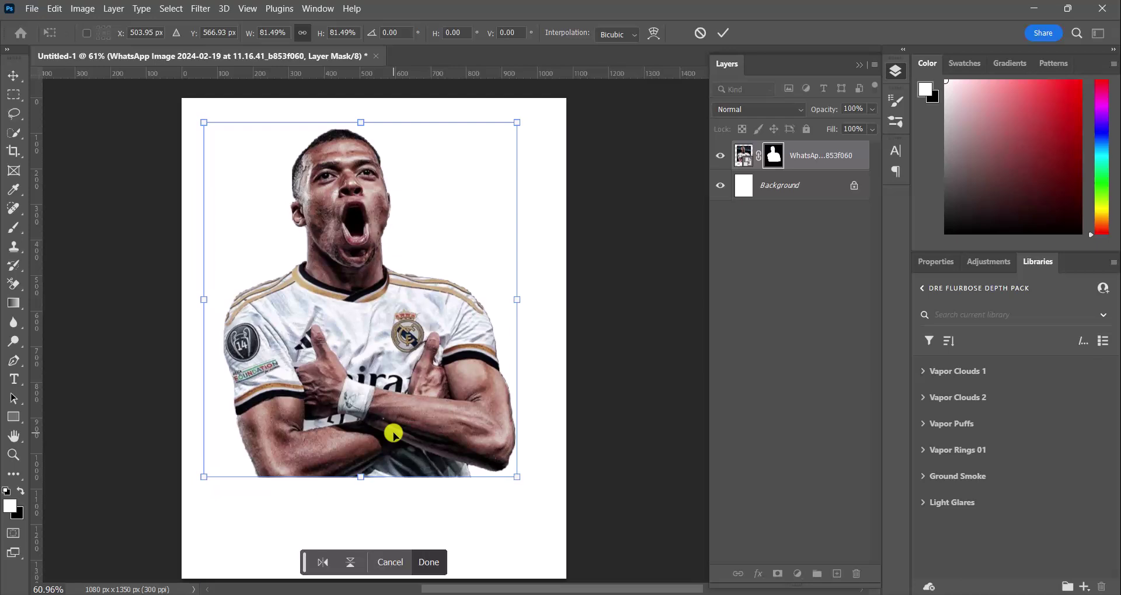
{"action": "left_click", "coordinate": [422, 555]}
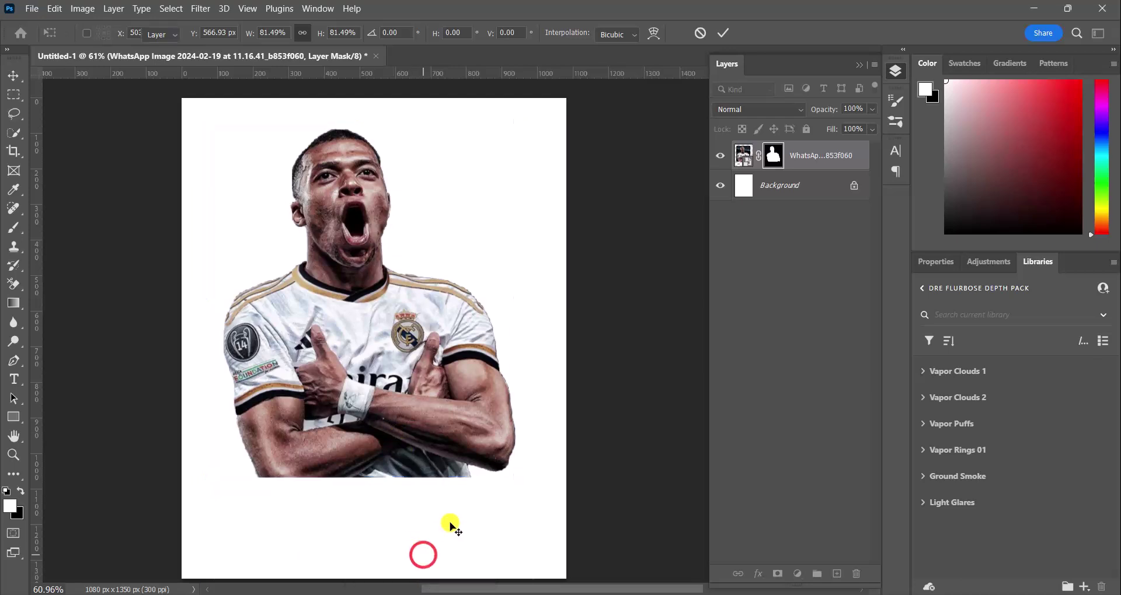
Draw a small rectangular marquee in the canvas's upper-left corner and place a vertical guide along its right edge
{"action": "scroll", "coordinate": [477, 460], "scroll_direction": "down", "scroll_amount": 1}
{"action": "scroll", "coordinate": [479, 461], "scroll_direction": "up", "scroll_amount": 1}
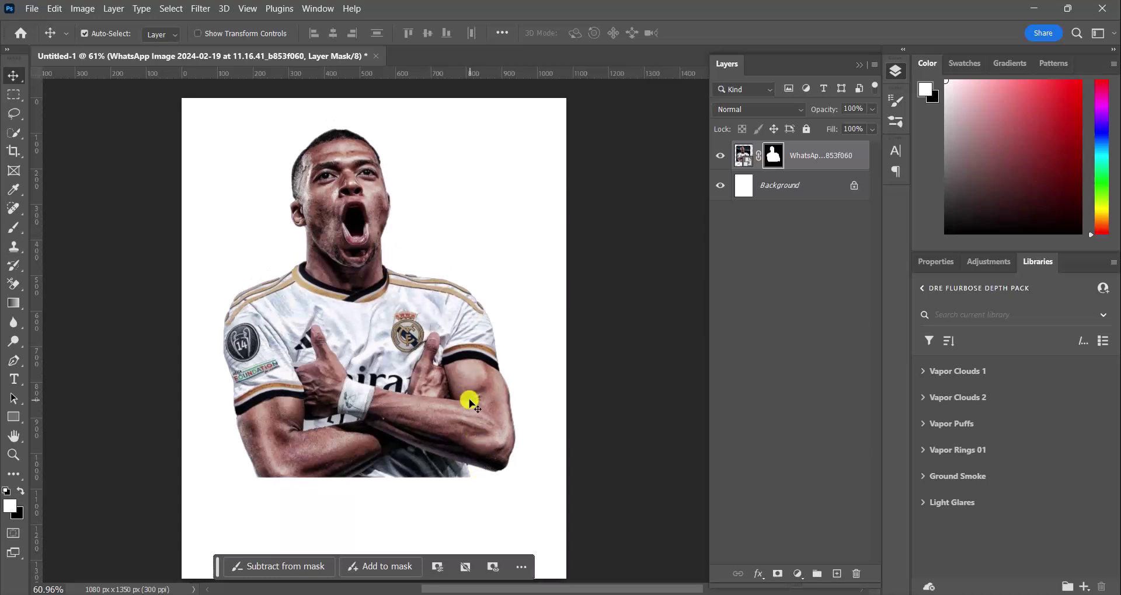
{"action": "left_click_drag", "start_coordinate": [432, 390], "coordinate": [452, 390]}
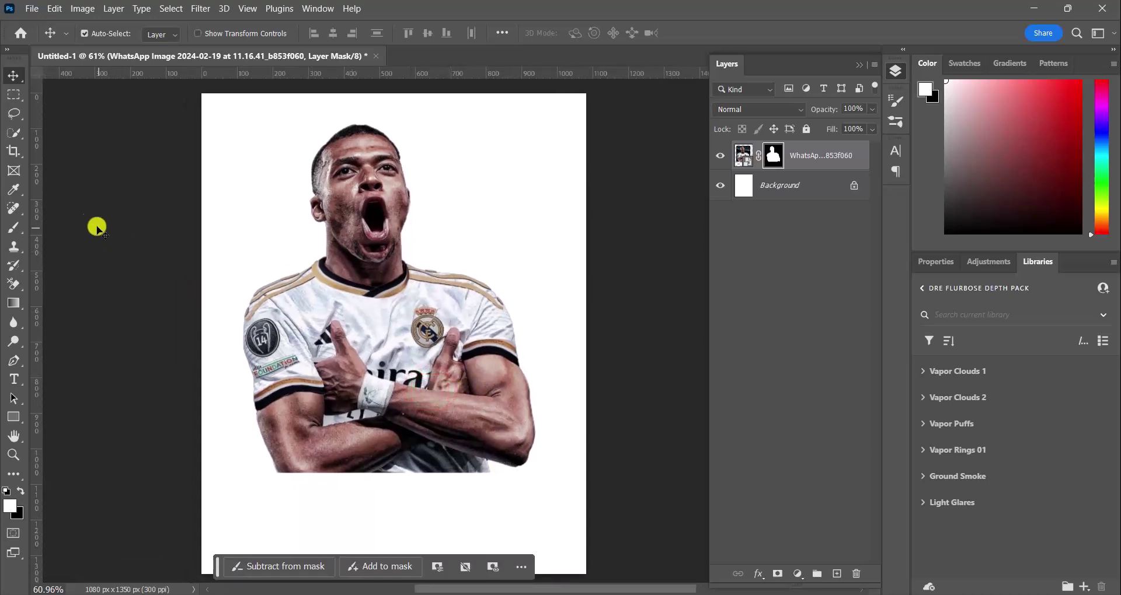
{"action": "left_click", "coordinate": [13, 96]}
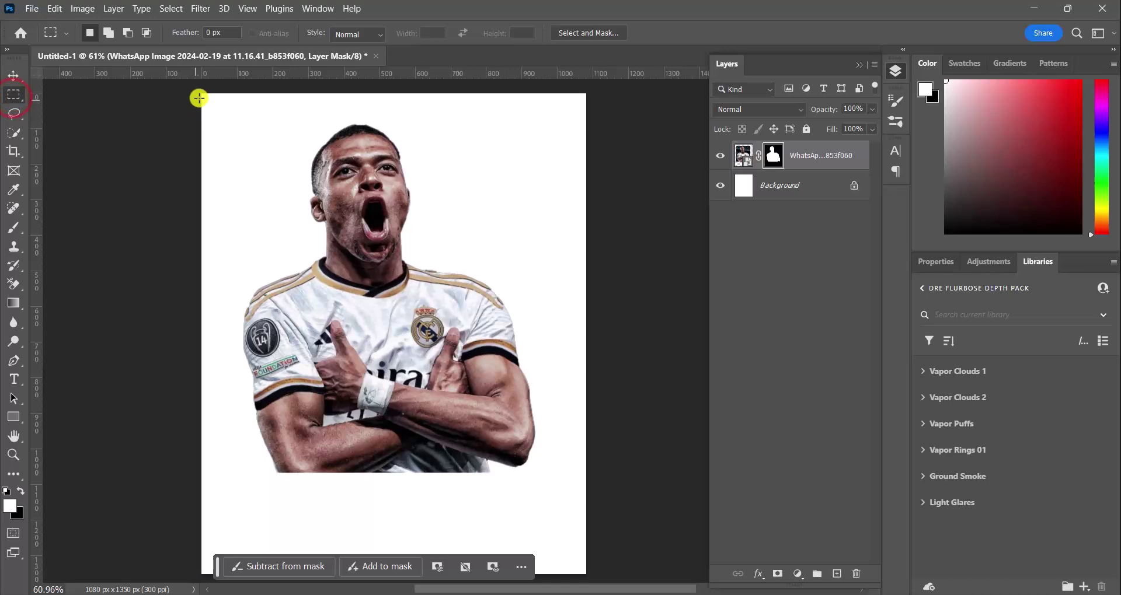
{"action": "left_click_drag", "start_coordinate": [202, 93], "coordinate": [216, 125]}
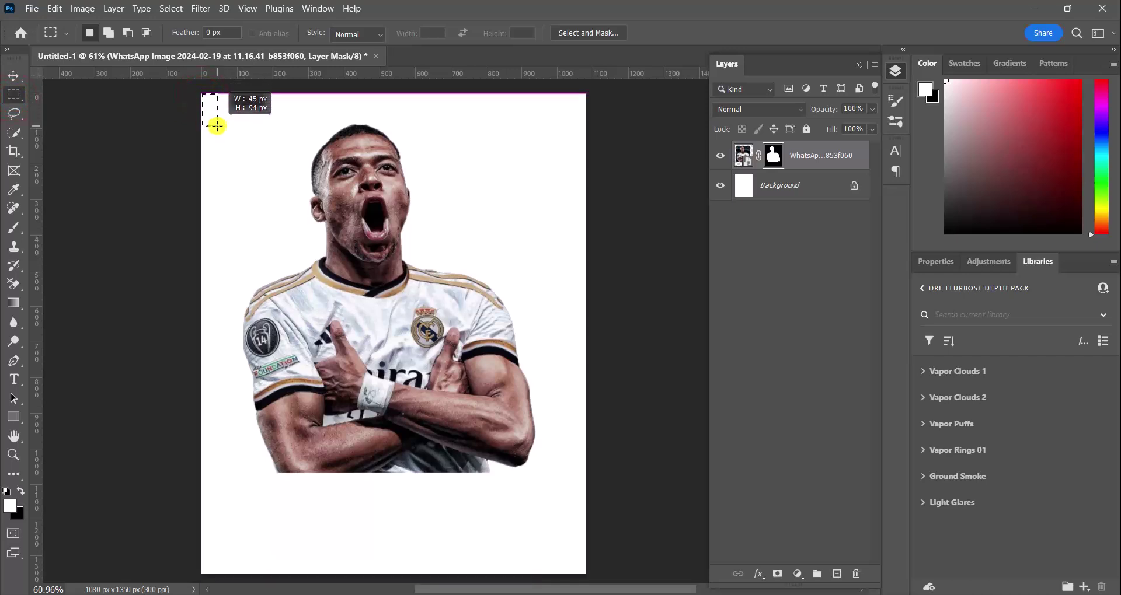
{"action": "left_click_drag", "start_coordinate": [220, 127], "coordinate": [223, 127]}
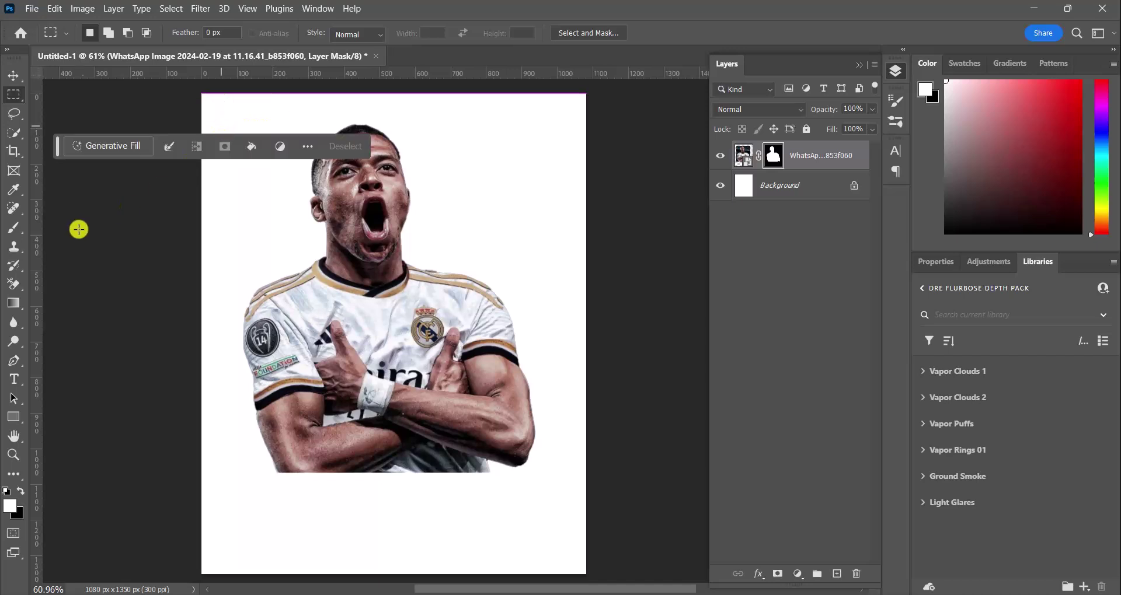
{"action": "left_click_drag", "start_coordinate": [34, 266], "coordinate": [221, 273]}
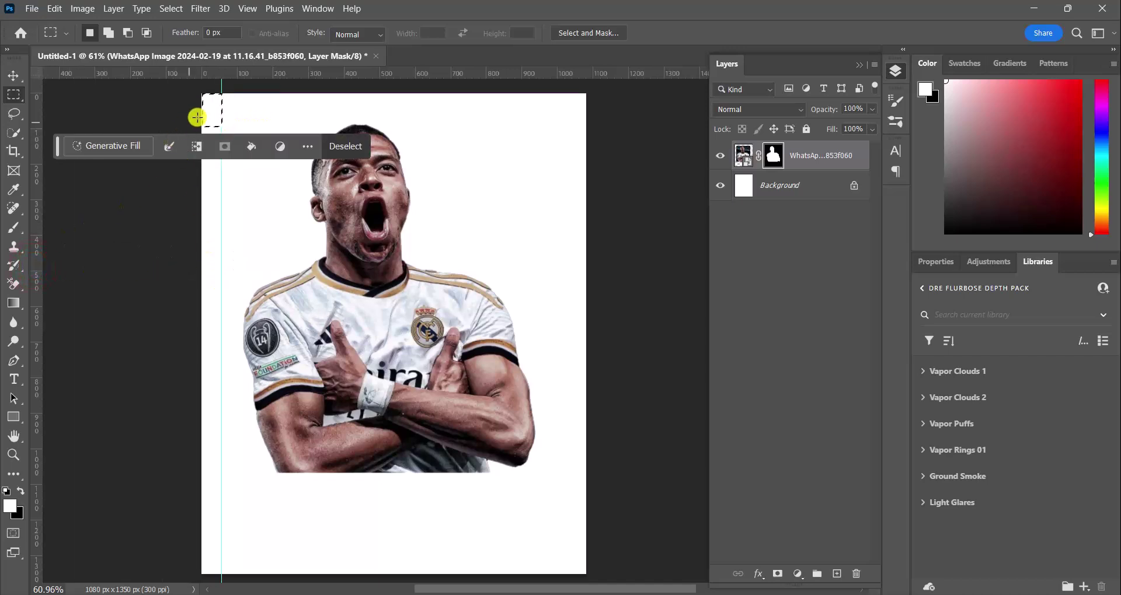
Move the small marquee to the canvas's upper-right corner, place a vertical guide along its left edge, and deselect
{"action": "left_click_drag", "start_coordinate": [212, 120], "coordinate": [576, 118]}
{"action": "left_click_drag", "start_coordinate": [35, 205], "coordinate": [566, 211]}
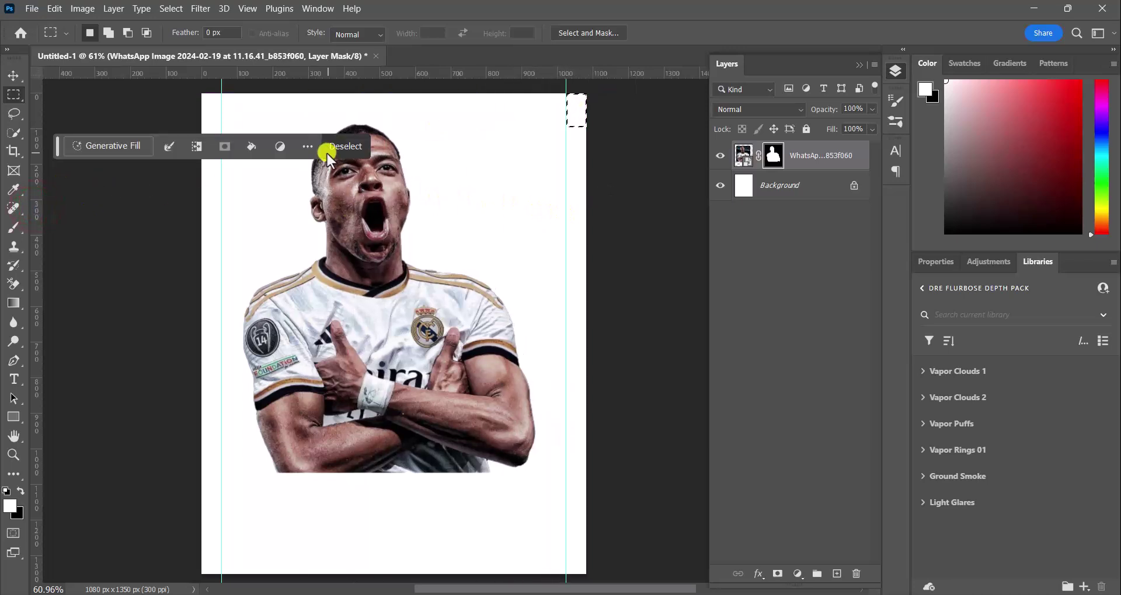
{"action": "left_click", "coordinate": [349, 145]}
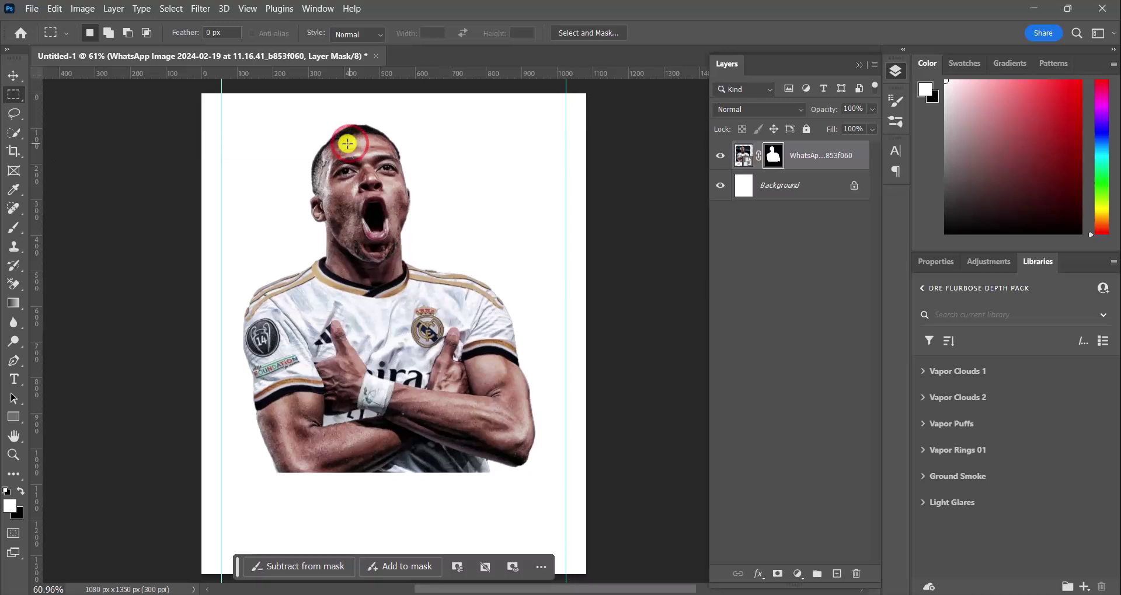
{"action": "left_click_drag", "start_coordinate": [408, 209], "coordinate": [371, 213]}
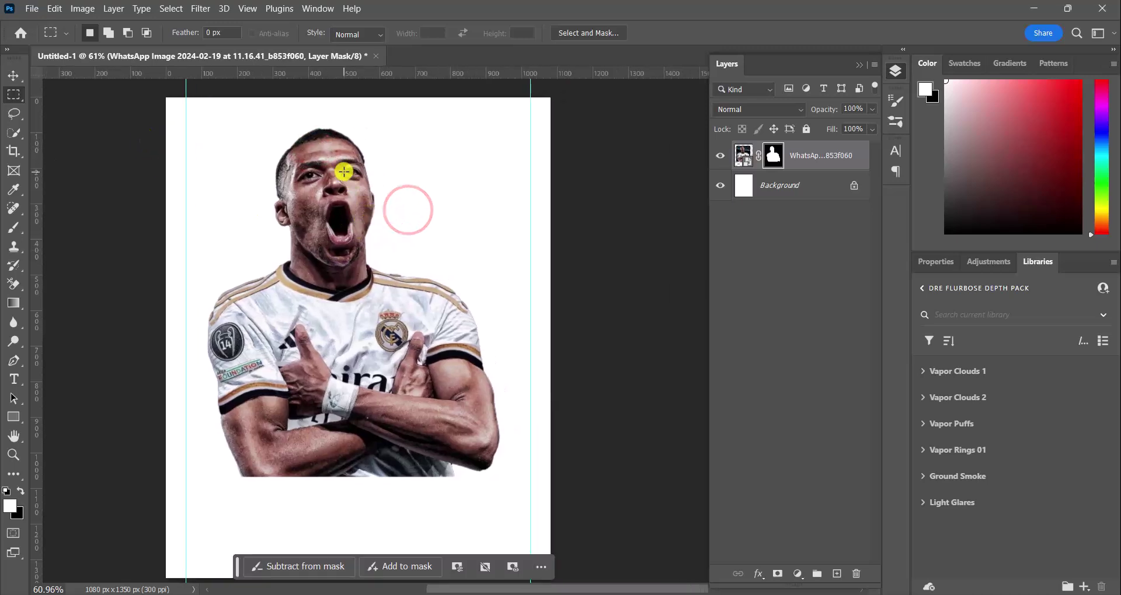
Start a Camera Raw Filter on the cut-out player layer and set Texture to +100 and Clarity to +53
{"action": "left_click", "coordinate": [13, 75]}
{"action": "left_click", "coordinate": [299, 185]}
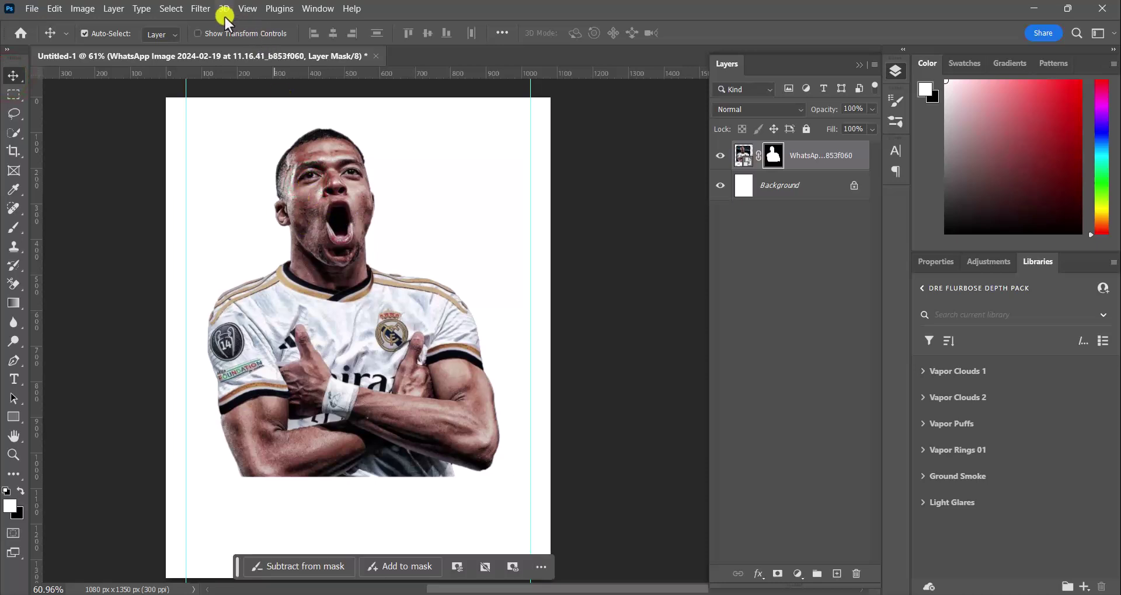
{"action": "left_click", "coordinate": [199, 9]}
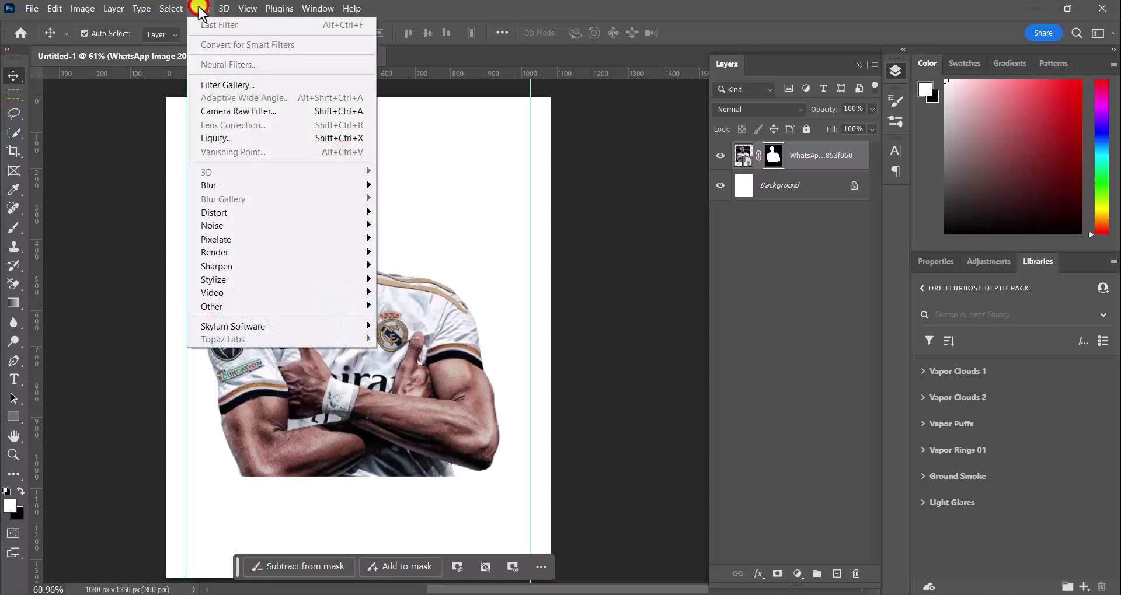
{"action": "left_click", "coordinate": [264, 111]}
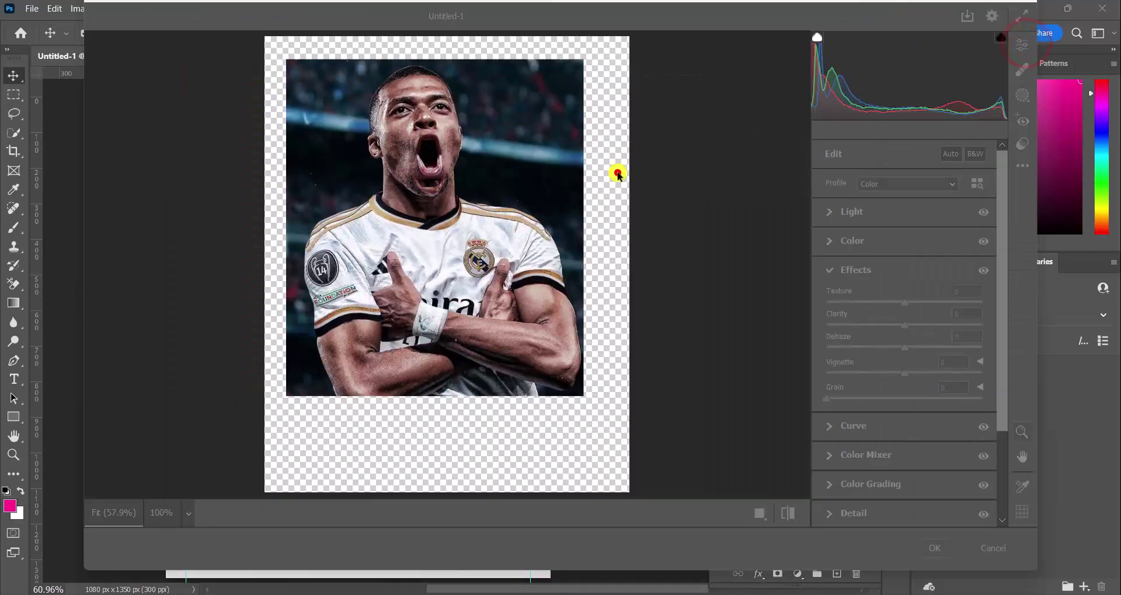
{"action": "left_click", "coordinate": [615, 170]}
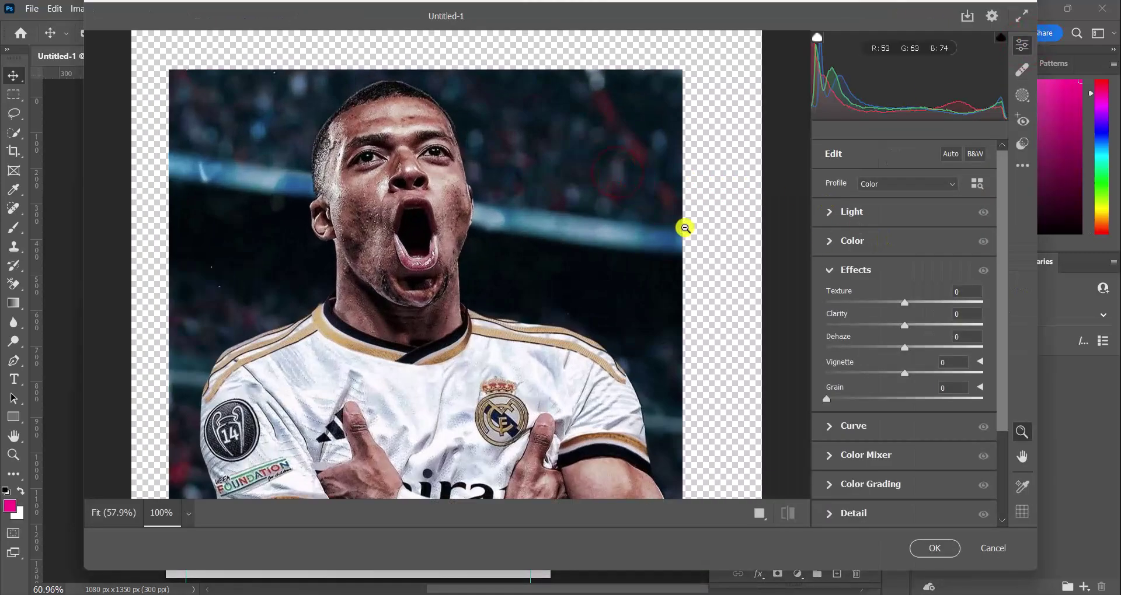
{"action": "left_click", "coordinate": [669, 220], "text": "alt"}
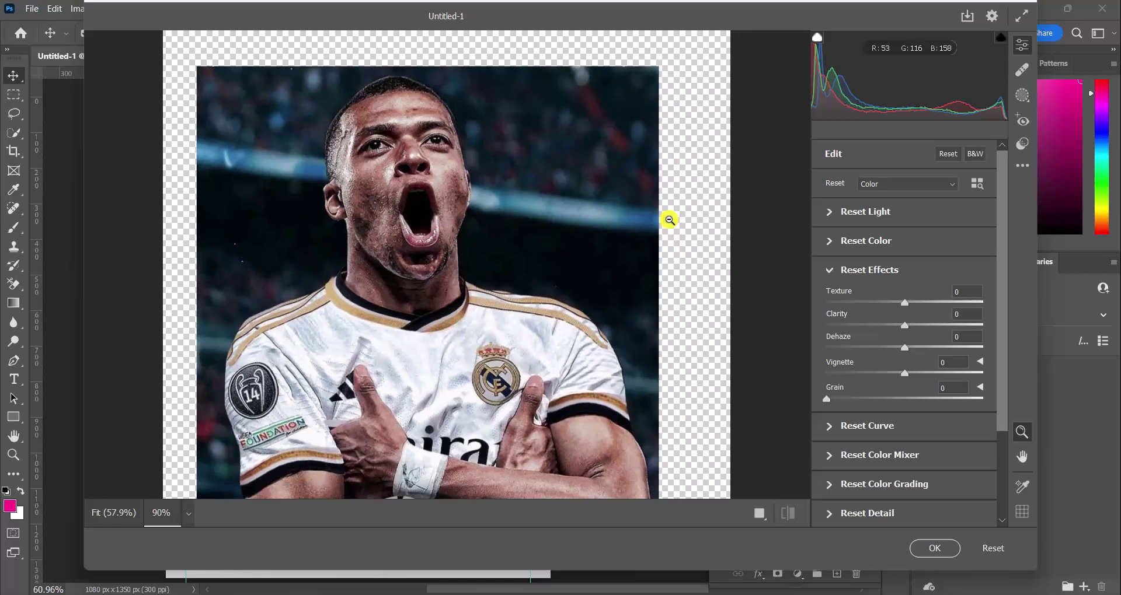
{"action": "scroll", "coordinate": [934, 345], "scroll_direction": "down", "scroll_amount": 3}
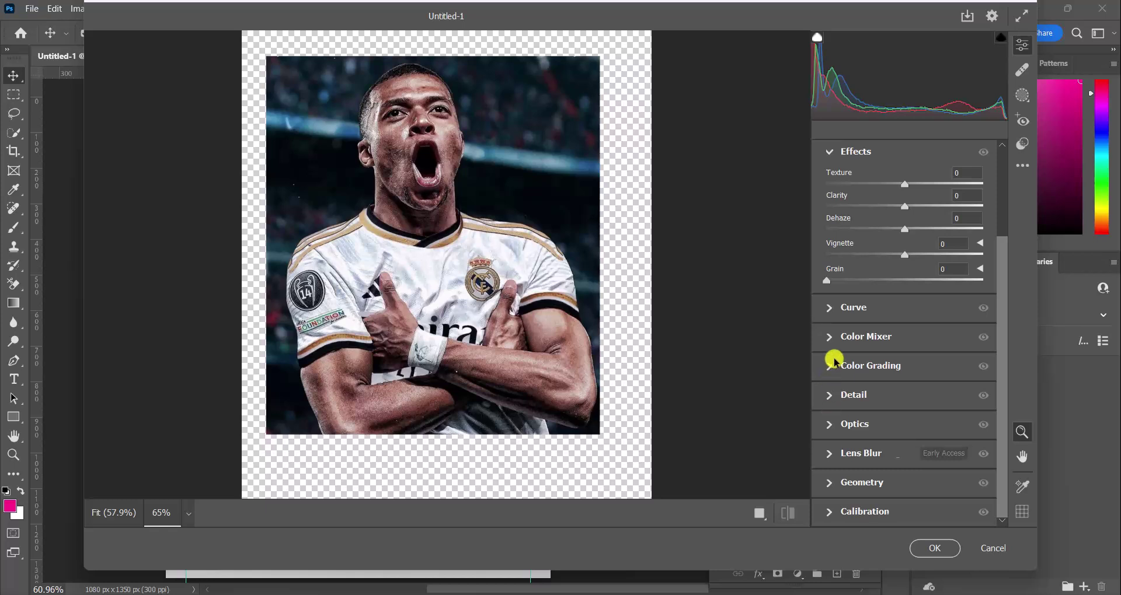
{"action": "scroll", "coordinate": [834, 364], "scroll_direction": "up", "scroll_amount": 2}
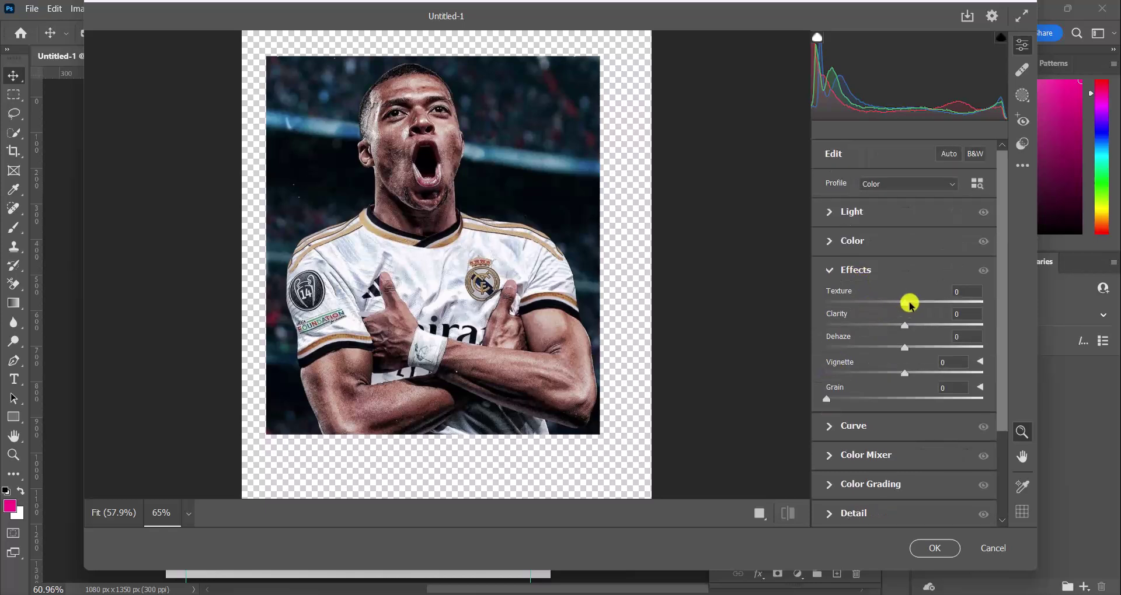
{"action": "left_click_drag", "start_coordinate": [932, 304], "coordinate": [1017, 304]}
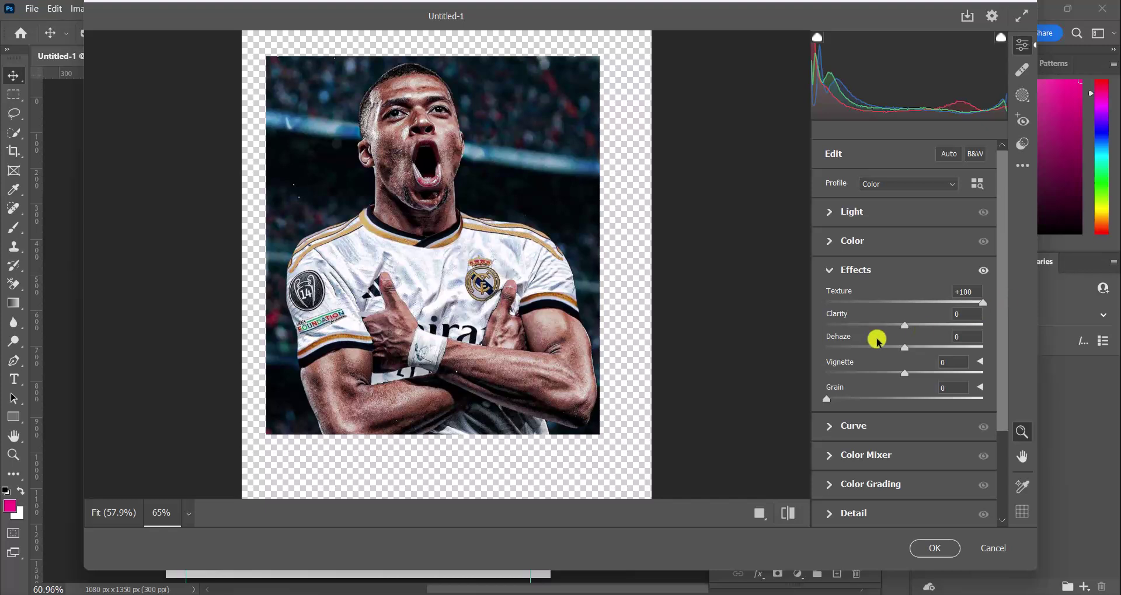
{"action": "left_click_drag", "start_coordinate": [913, 330], "coordinate": [938, 331]}
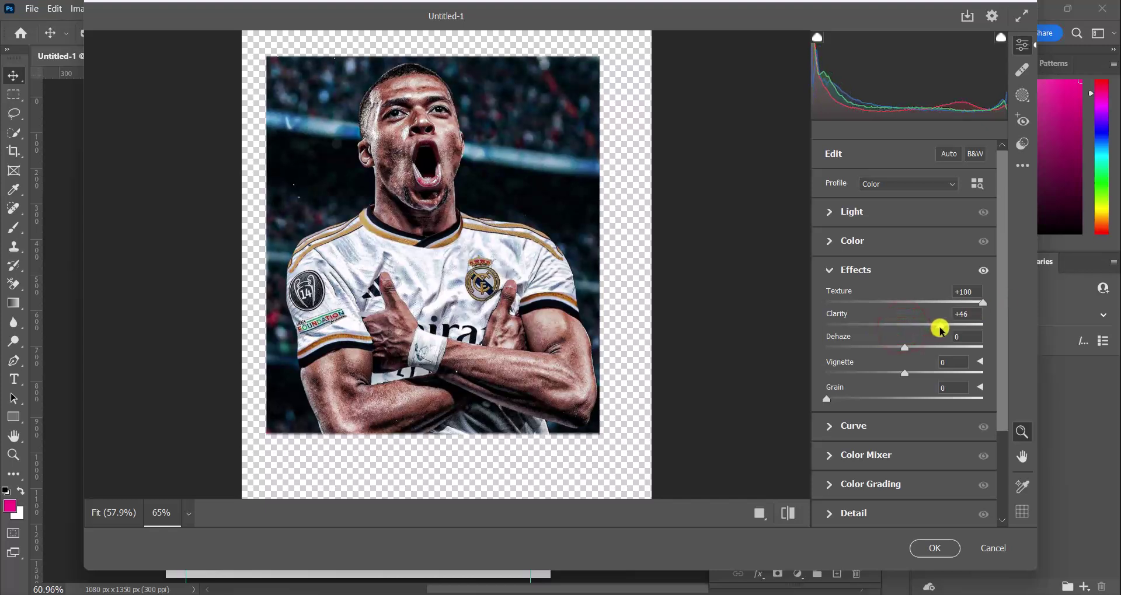
Smooth the player with strong Noise Reduction, and readjust Texture to +85 and Clarity to +48
{"action": "scroll", "coordinate": [865, 410], "scroll_direction": "down", "scroll_amount": 2}
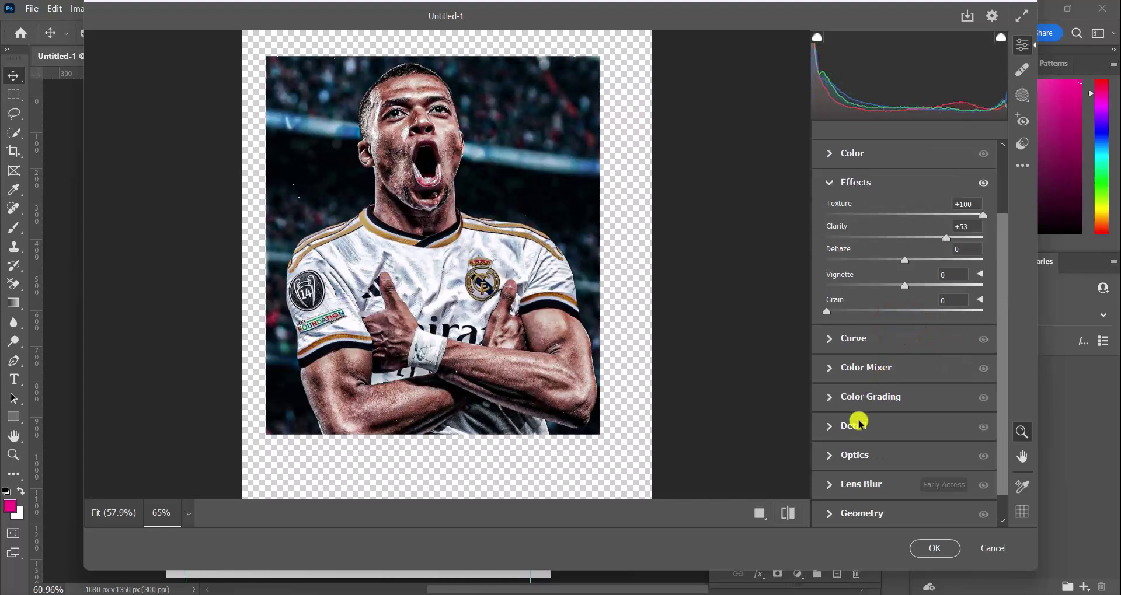
{"action": "left_click", "coordinate": [828, 425]}
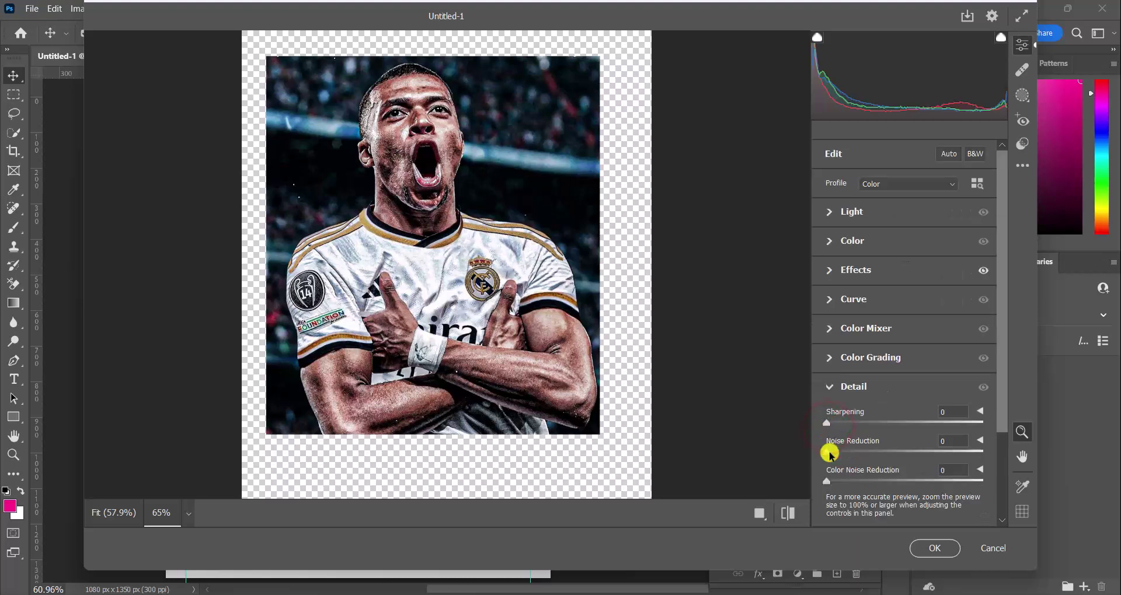
{"action": "left_click_drag", "start_coordinate": [843, 451], "coordinate": [988, 457]}
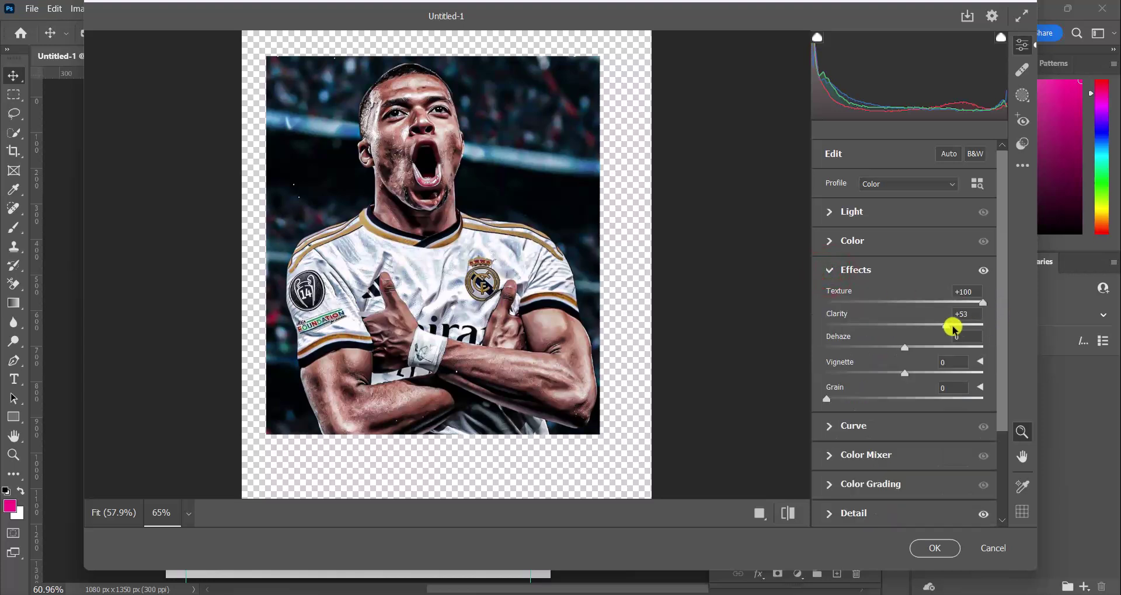
{"action": "left_click_drag", "start_coordinate": [985, 304], "coordinate": [936, 326]}
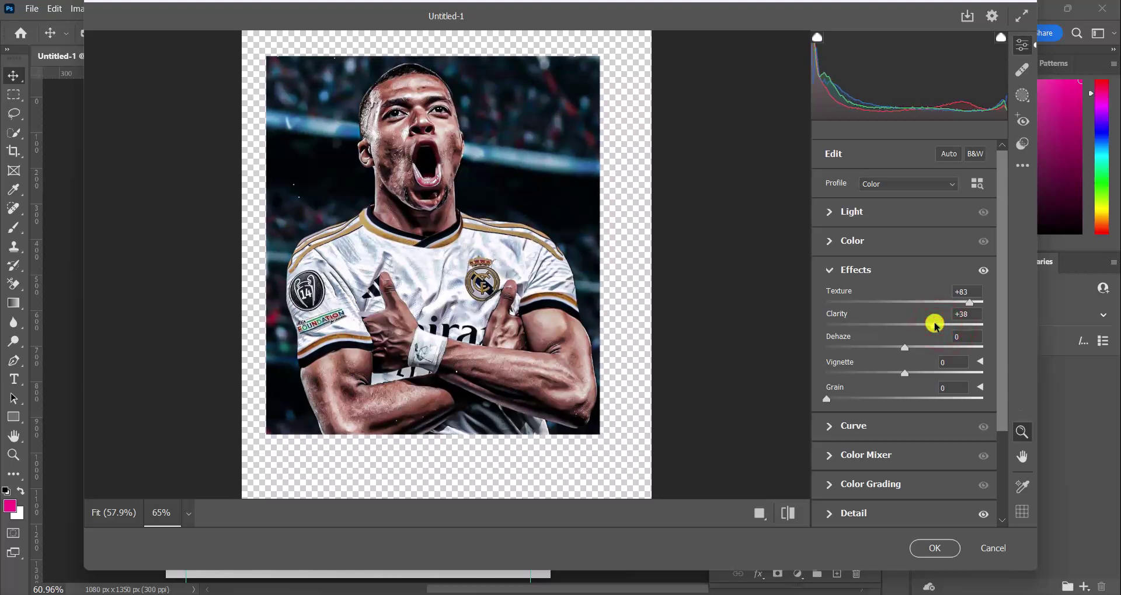
{"action": "left_click_drag", "start_coordinate": [934, 326], "coordinate": [974, 304]}
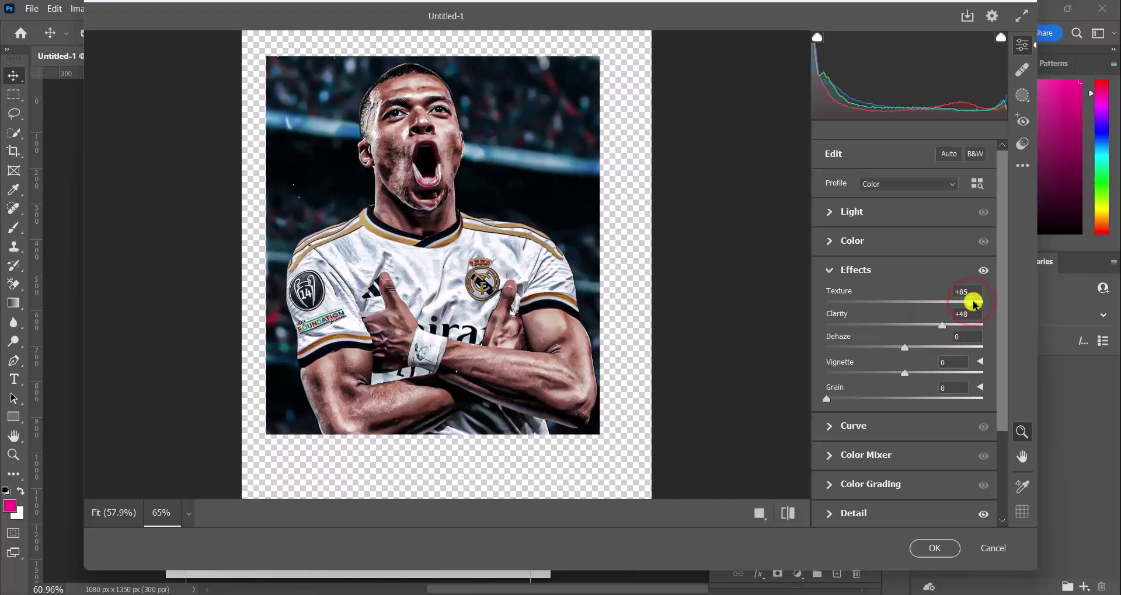
Set the Color Mixer saturation to Reds +21, Oranges +51 and Yellows +59, and apply the Camera Raw Filter
{"action": "scroll", "coordinate": [874, 350], "scroll_direction": "down", "scroll_amount": 3}
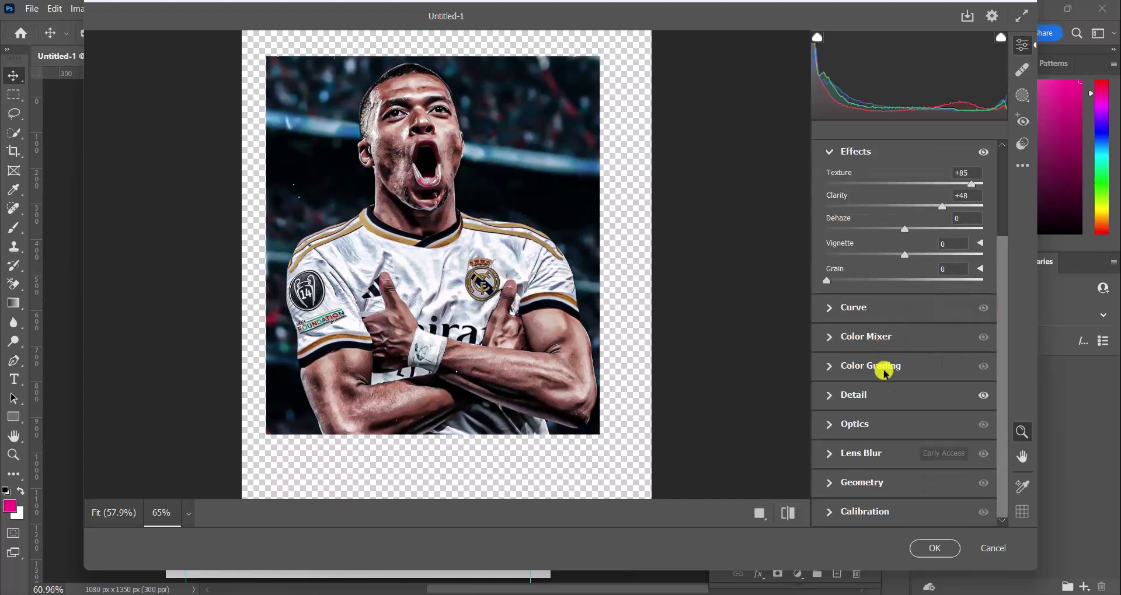
{"action": "left_click", "coordinate": [829, 336]}
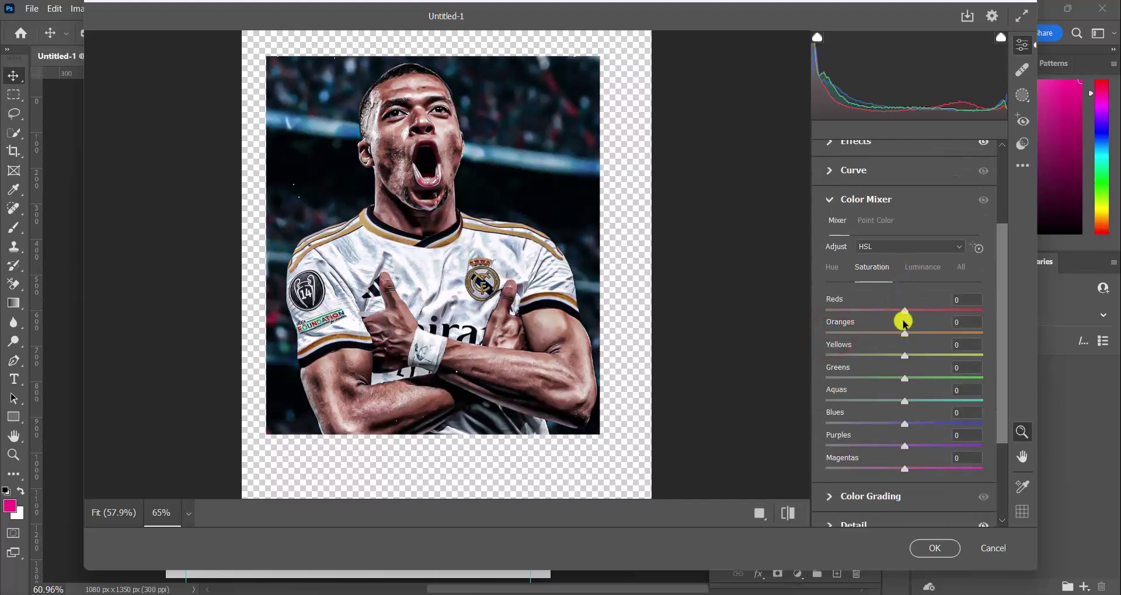
{"action": "left_click_drag", "start_coordinate": [904, 315], "coordinate": [919, 314]}
{"action": "left_click_drag", "start_coordinate": [940, 313], "coordinate": [934, 313]}
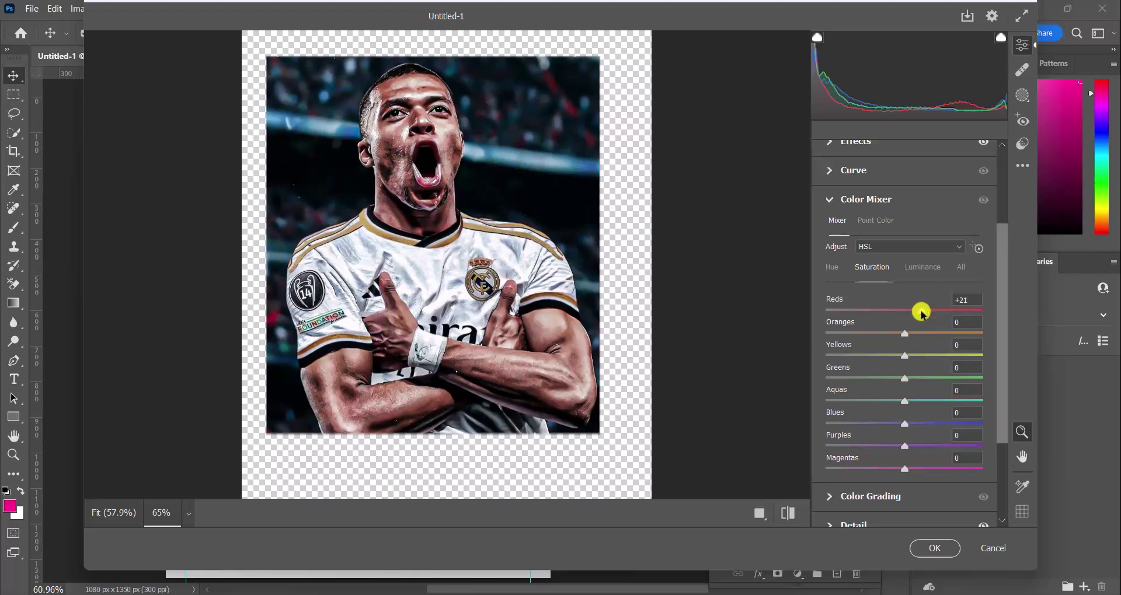
{"action": "left_click_drag", "start_coordinate": [903, 335], "coordinate": [950, 354]}
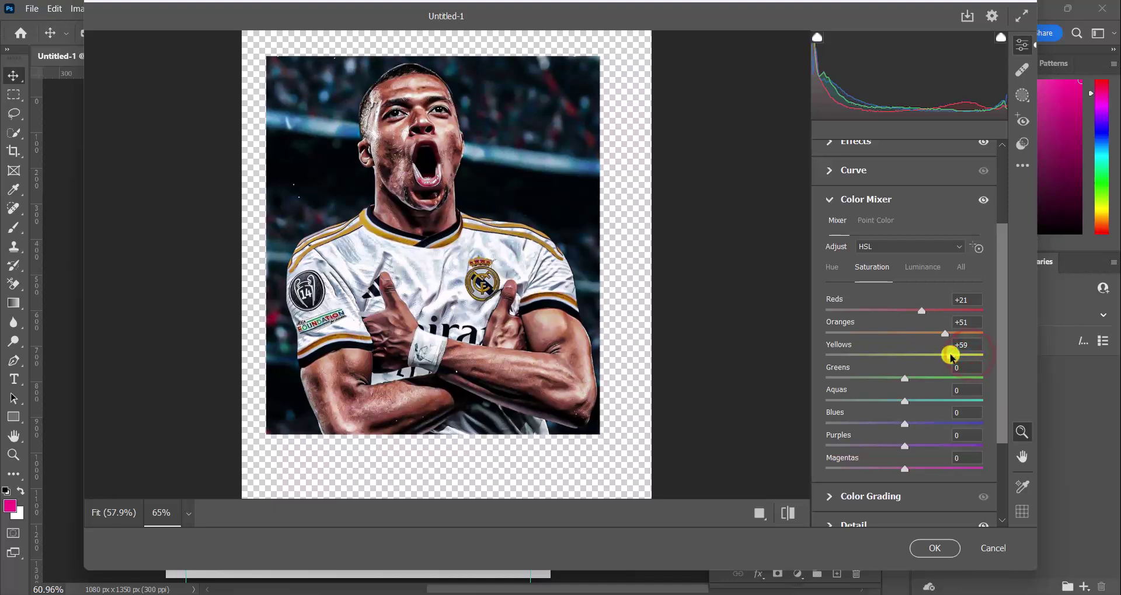
{"action": "left_click", "coordinate": [936, 548]}
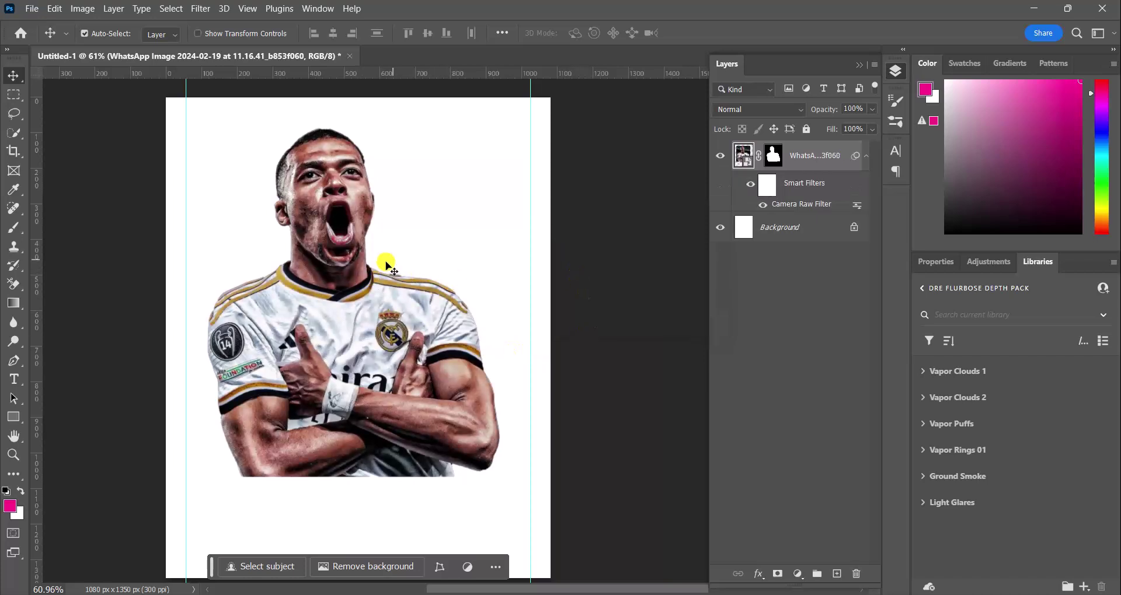
Shift the player slightly to the right so he sits centred between the two vertical guides
{"action": "left_click_drag", "start_coordinate": [349, 326], "coordinate": [362, 323]}
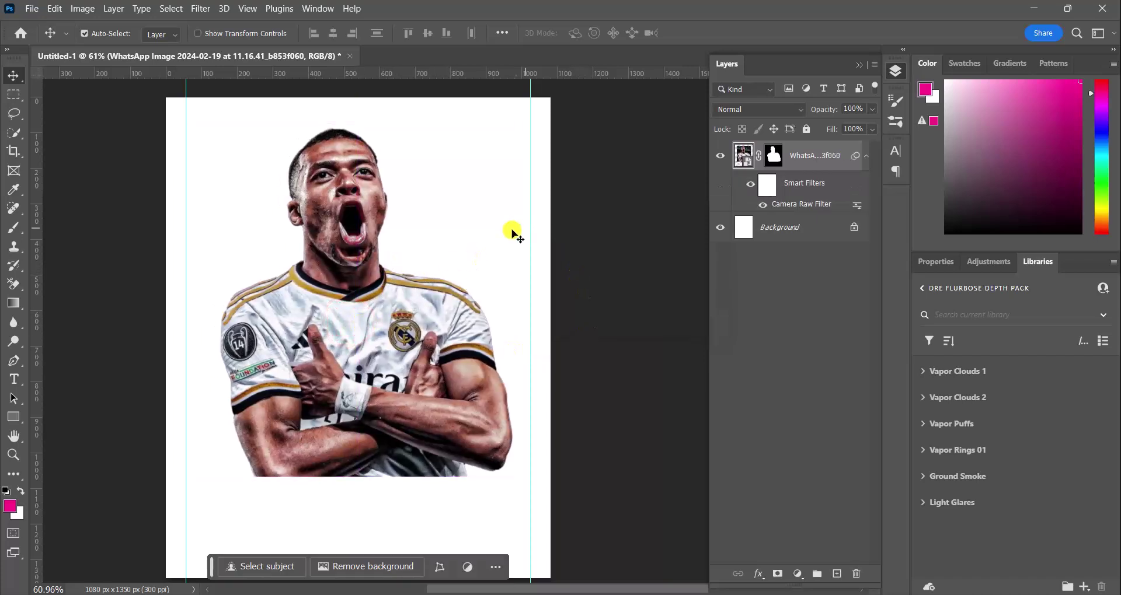
{"action": "key", "text": "F7"}
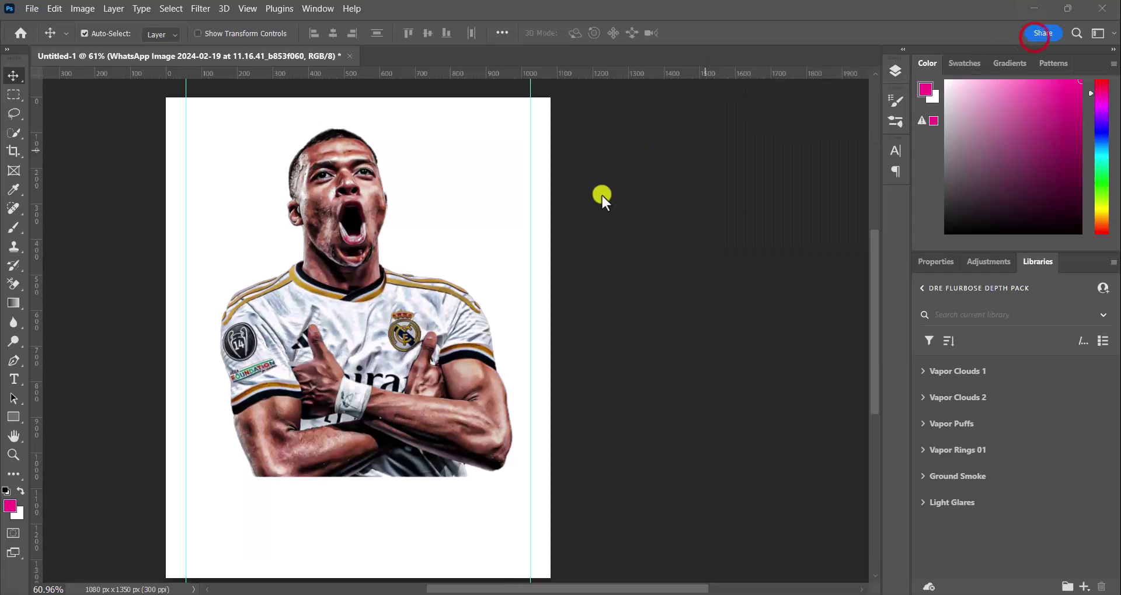
{"action": "left_click", "coordinate": [601, 193]}
{"action": "scroll", "coordinate": [374, 237], "scroll_direction": "down", "scroll_amount": 2}
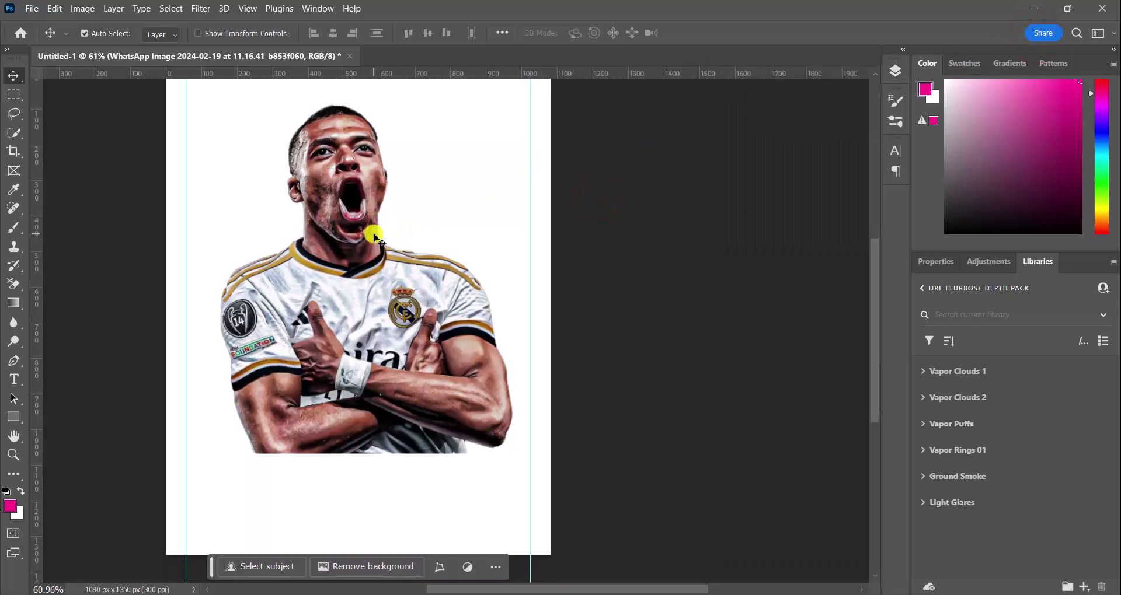
Place the "Kylian Mbappe" stadium photo as an embedded image at 27.84% scale, lowered to about Y 823 px
{"action": "left_click", "coordinate": [35, 8]}
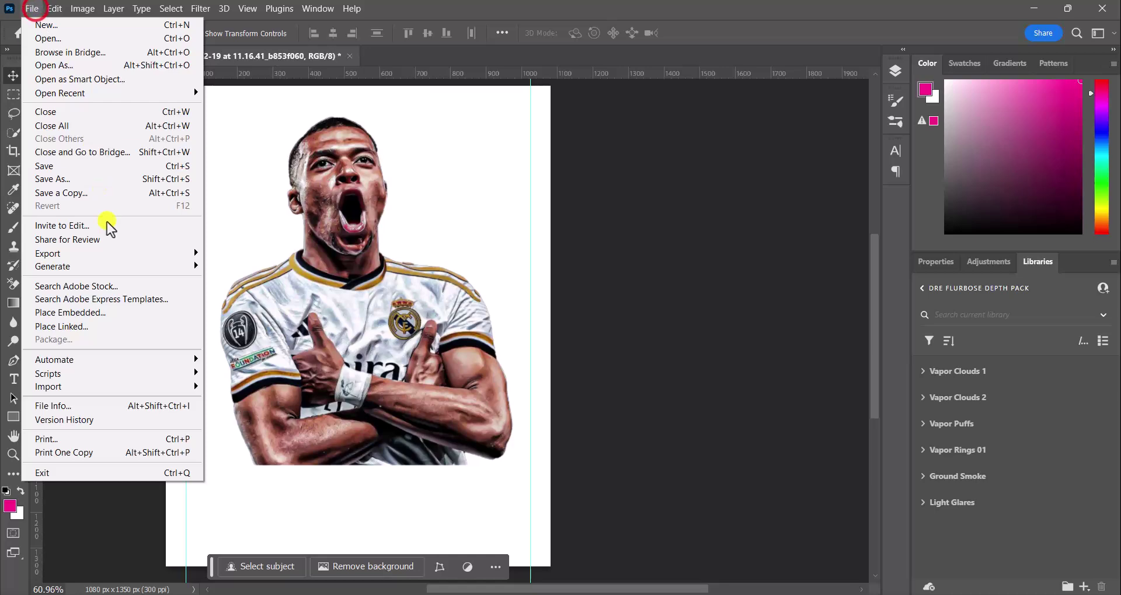
{"action": "left_click", "coordinate": [89, 309]}
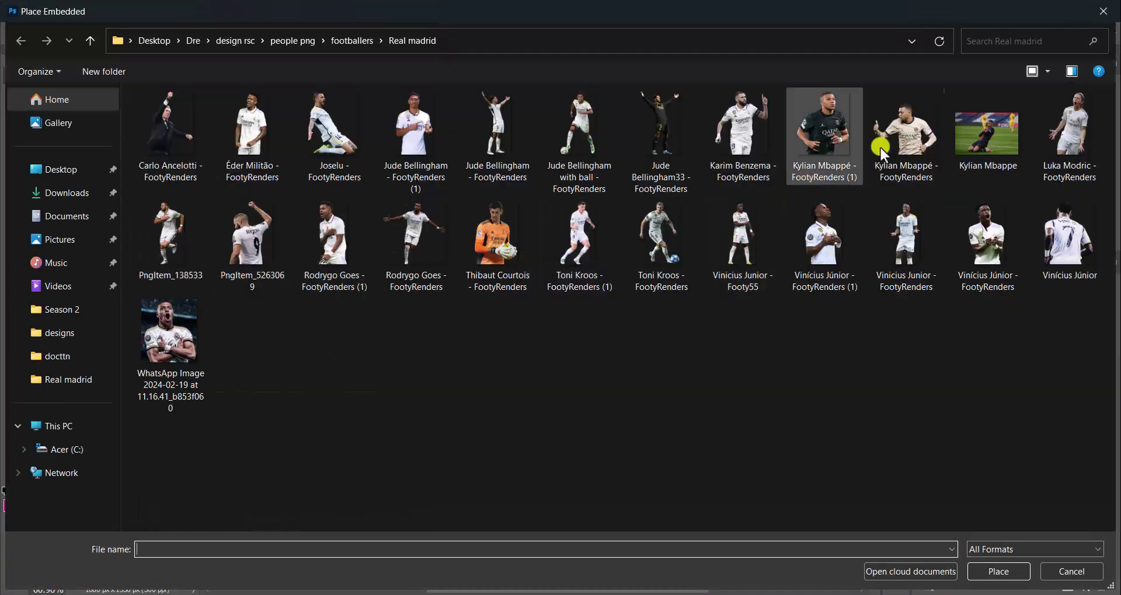
{"action": "left_click", "coordinate": [987, 131]}
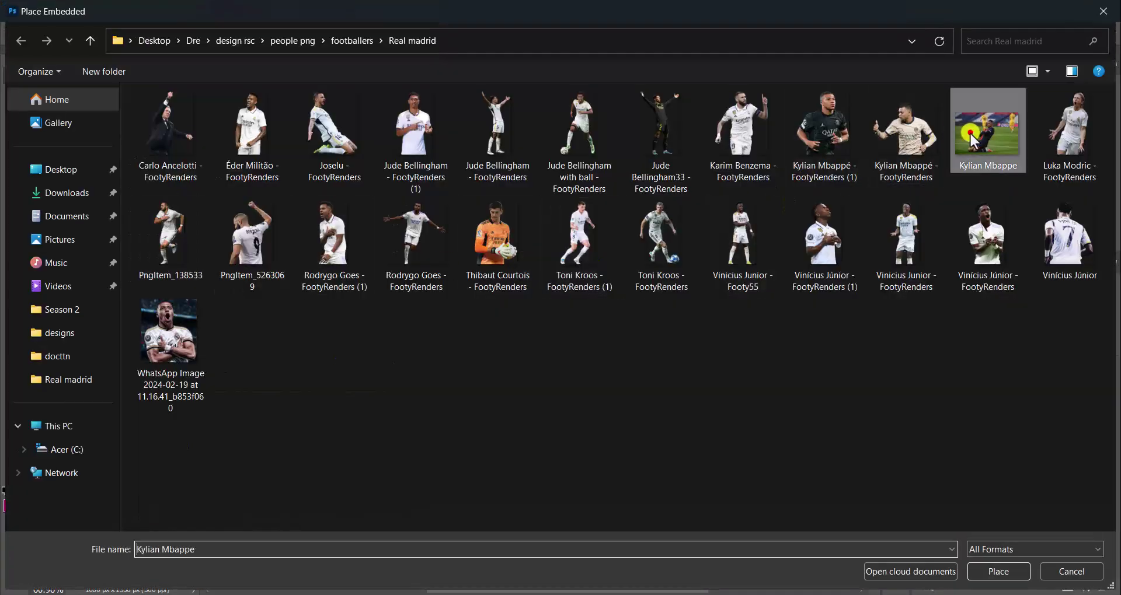
{"action": "left_click", "coordinate": [999, 572]}
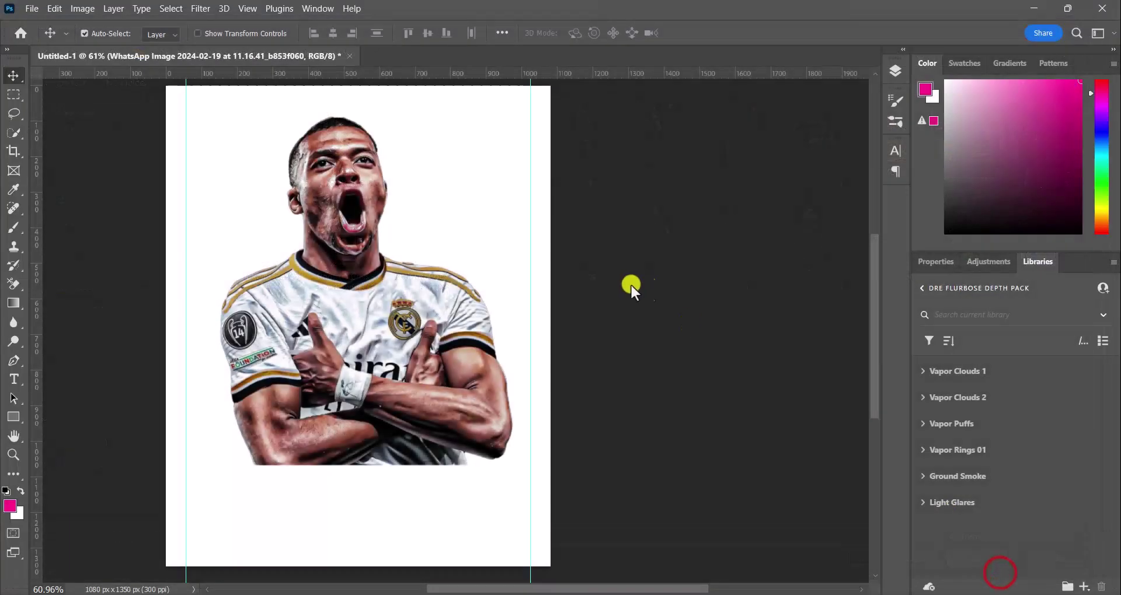
{"action": "left_click_drag", "start_coordinate": [358, 196], "coordinate": [357, 113]}
{"action": "left_click_drag", "start_coordinate": [379, 224], "coordinate": [381, 315]}
{"action": "left_click", "coordinate": [406, 487]}
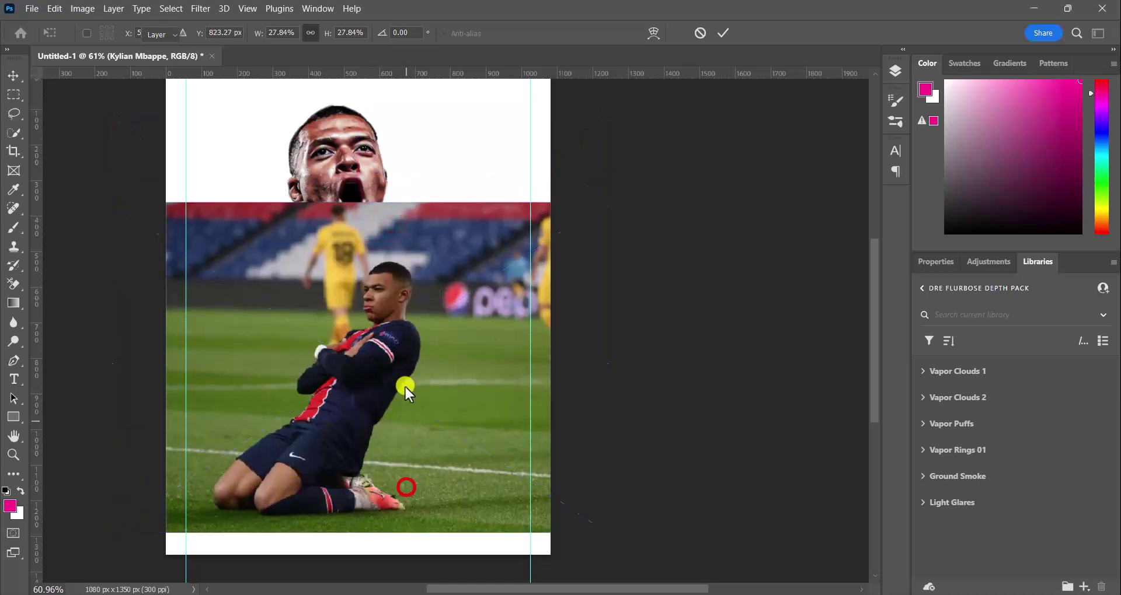
{"action": "scroll", "coordinate": [439, 324], "scroll_direction": "down", "scroll_amount": 1}
{"action": "left_click", "coordinate": [438, 324]}
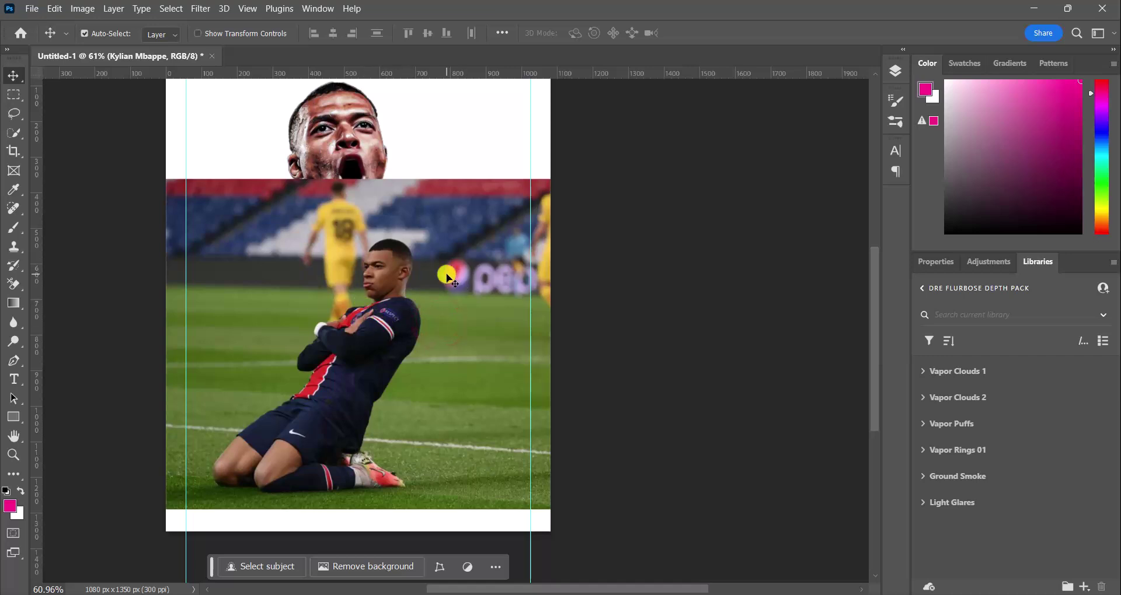
Select the kneeling player in the placed photo as the subject and mask out the stadium background
{"action": "left_click", "coordinate": [891, 70]}
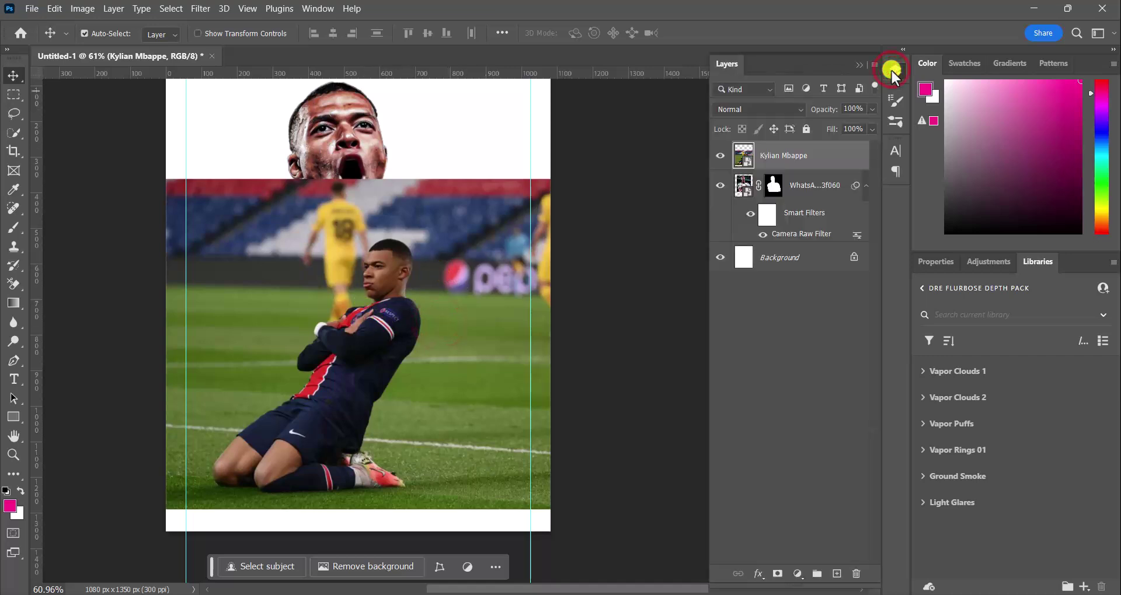
{"action": "left_click", "coordinate": [278, 569]}
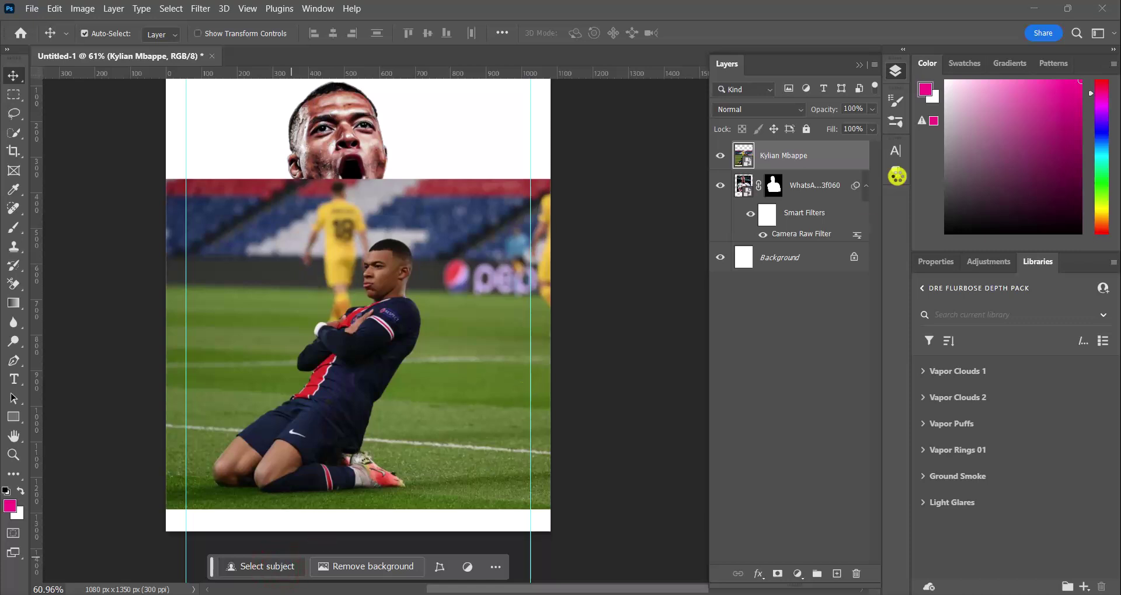
{"action": "left_click", "coordinate": [582, 230]}
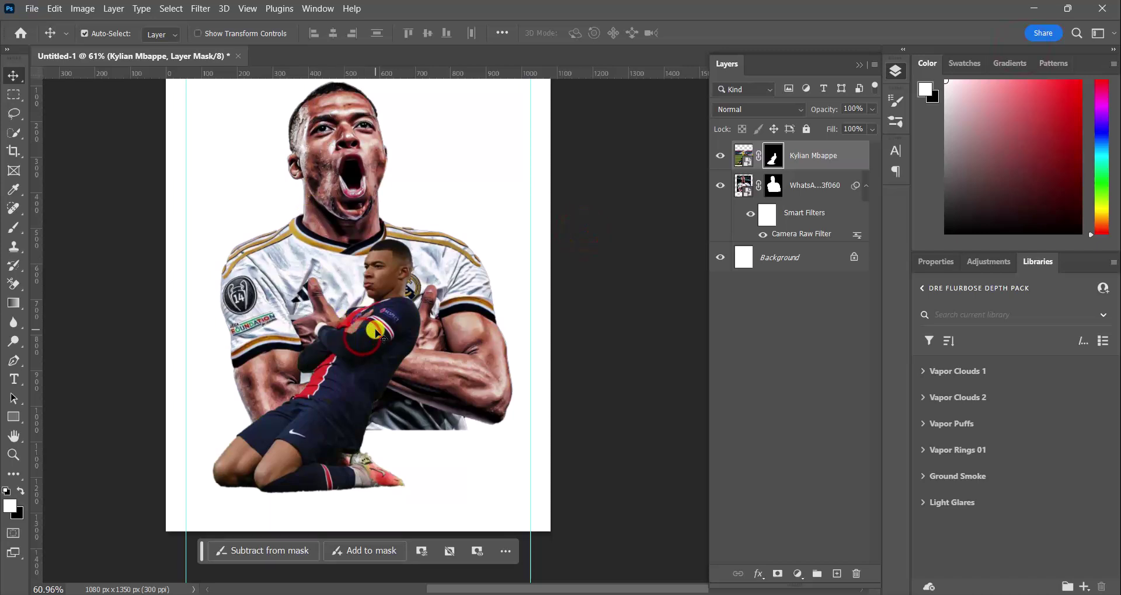
{"action": "scroll", "coordinate": [361, 333], "scroll_direction": "up", "scroll_amount": 1}
{"action": "scroll", "coordinate": [380, 355], "scroll_direction": "up", "scroll_amount": 2}
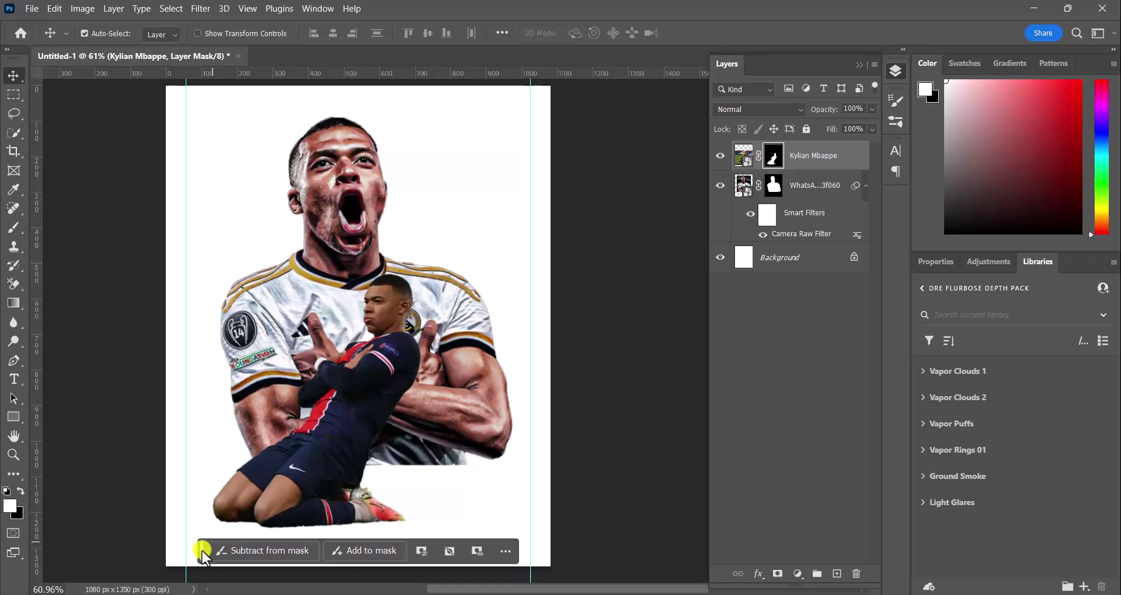
Enlarge the kneeling player to 127.01% and position him over the large player's arm at about X 773, Y 696 px
{"action": "left_click_drag", "start_coordinate": [201, 550], "coordinate": [211, 582]}
{"action": "left_click", "coordinate": [330, 410]}
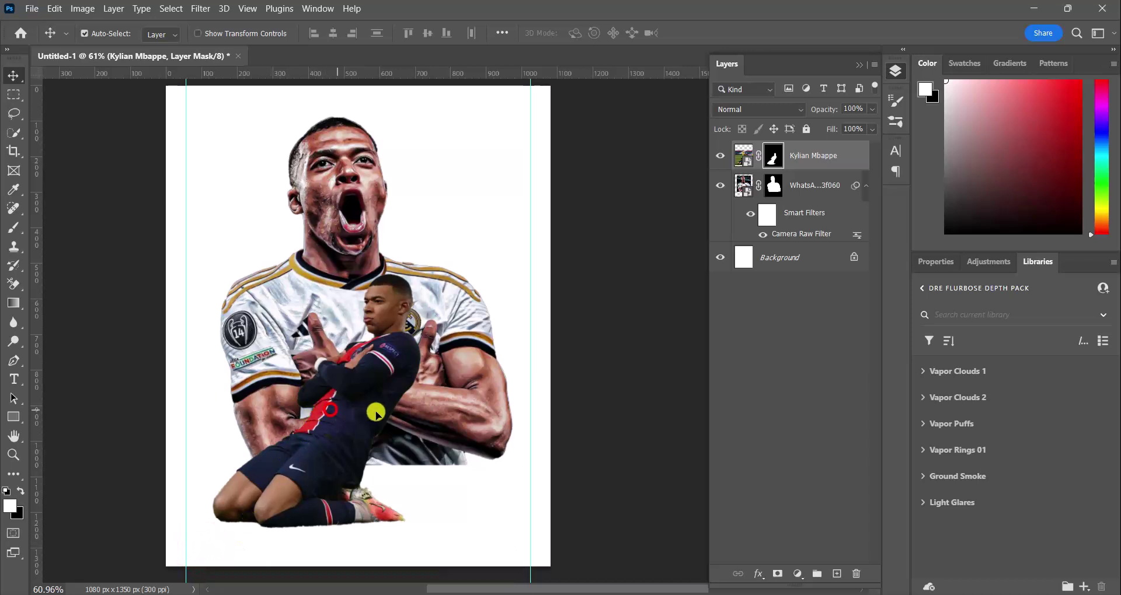
{"action": "left_click_drag", "start_coordinate": [385, 415], "coordinate": [410, 414]}
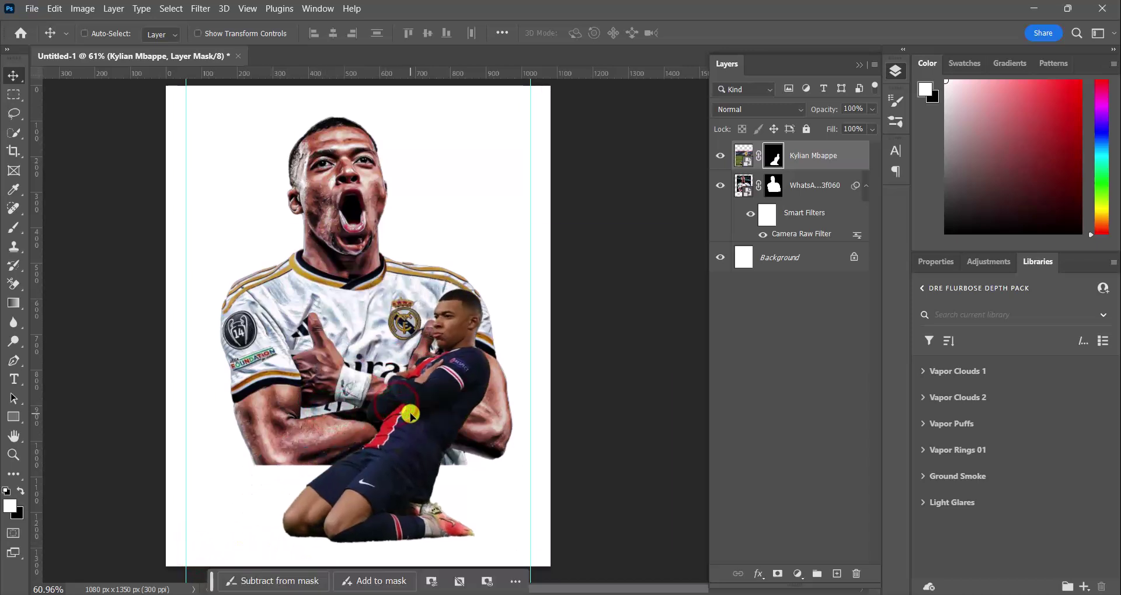
{"action": "key", "text": "ctrl+t"}
{"action": "left_click_drag", "start_coordinate": [422, 231], "coordinate": [419, 142]}
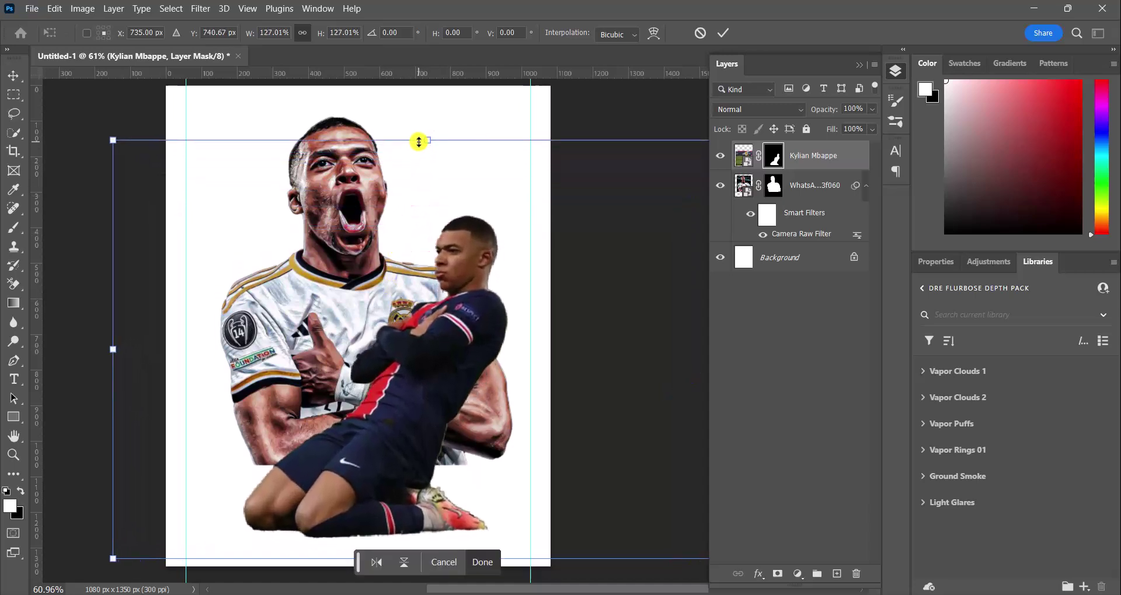
{"action": "left_click_drag", "start_coordinate": [423, 394], "coordinate": [437, 379]}
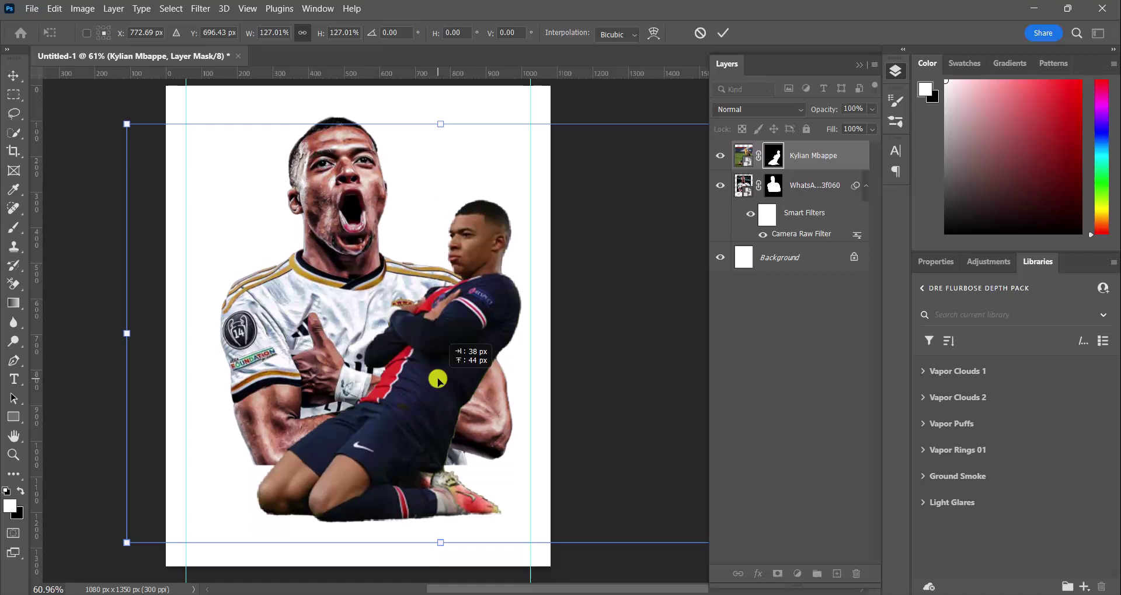
{"action": "left_click", "coordinate": [478, 563]}
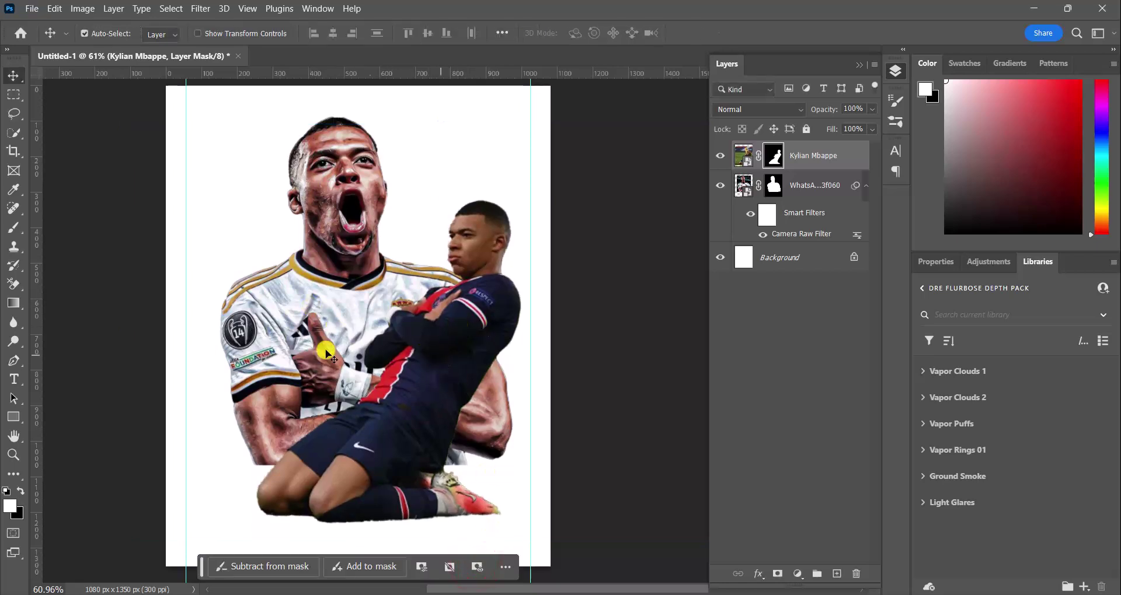
Shift the large white-shirt player slightly left, and select the kneeling player's layer
{"action": "left_click_drag", "start_coordinate": [281, 291], "coordinate": [263, 291]}
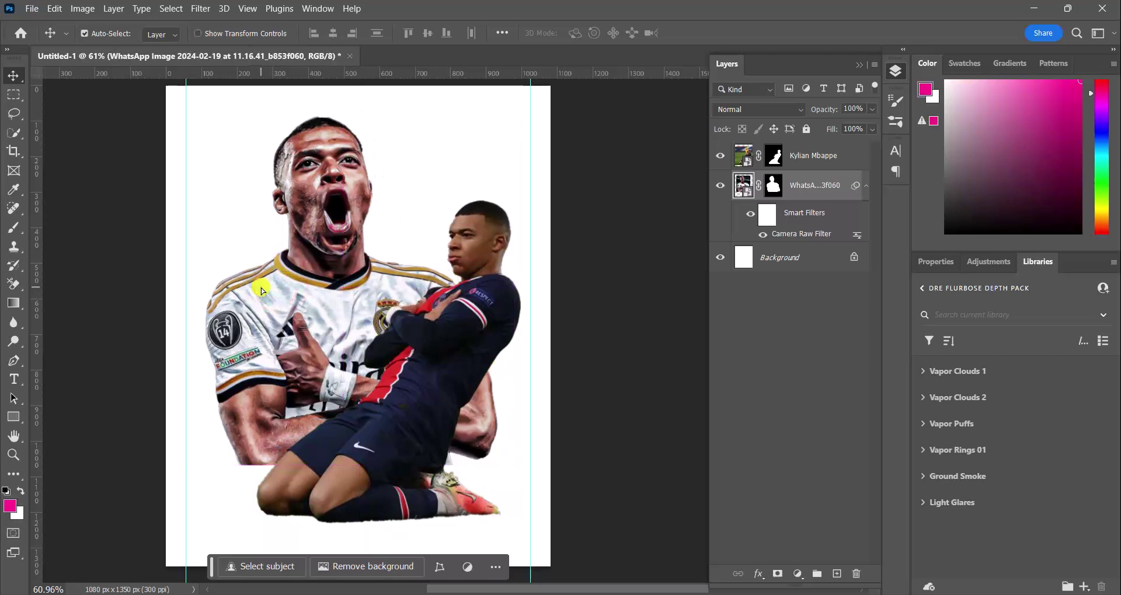
{"action": "left_click", "coordinate": [457, 335]}
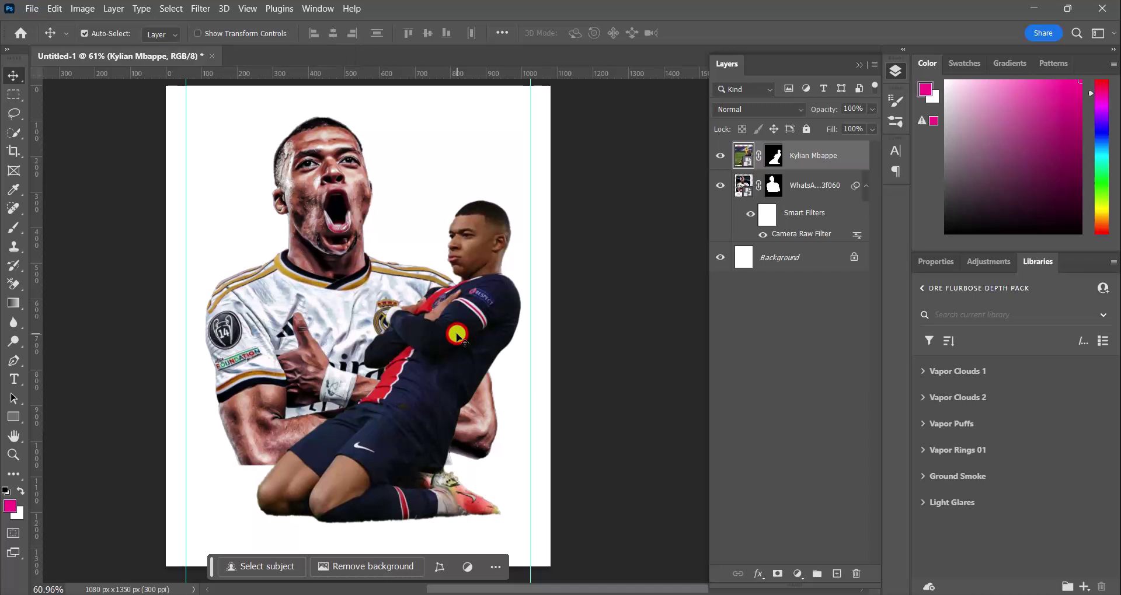
{"action": "left_click", "coordinate": [200, 10]}
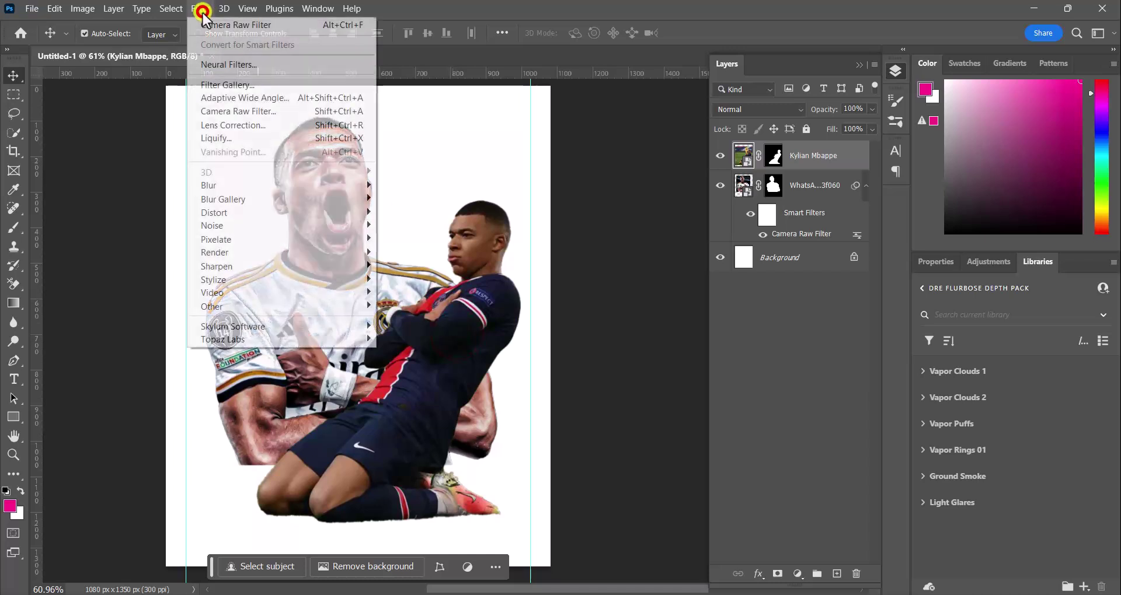
{"action": "left_click", "coordinate": [243, 105]}
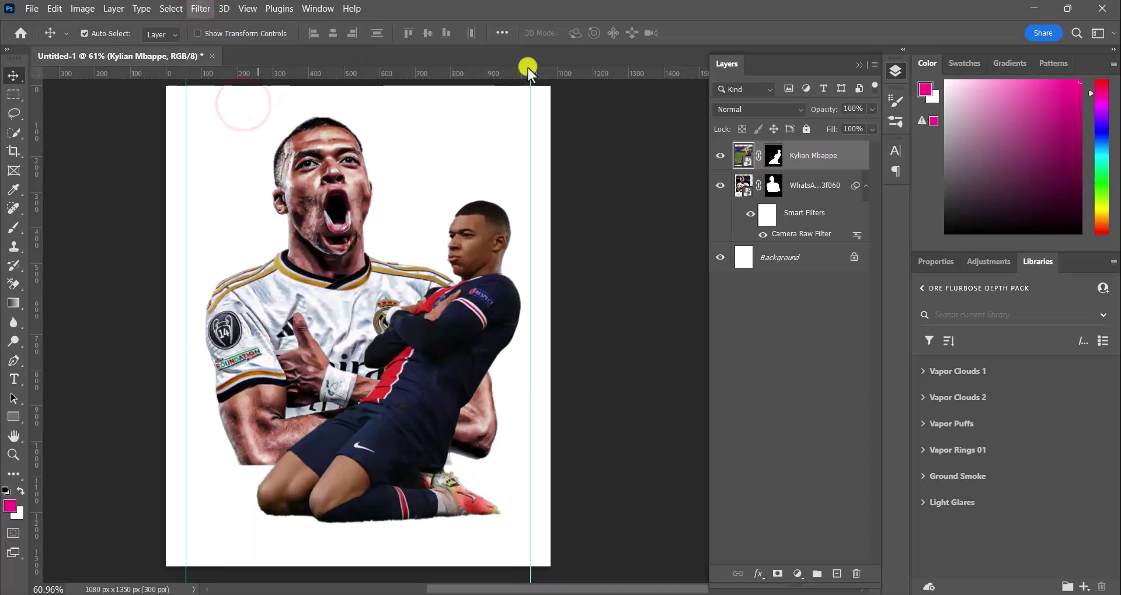
{"action": "left_click", "coordinate": [195, 11]}
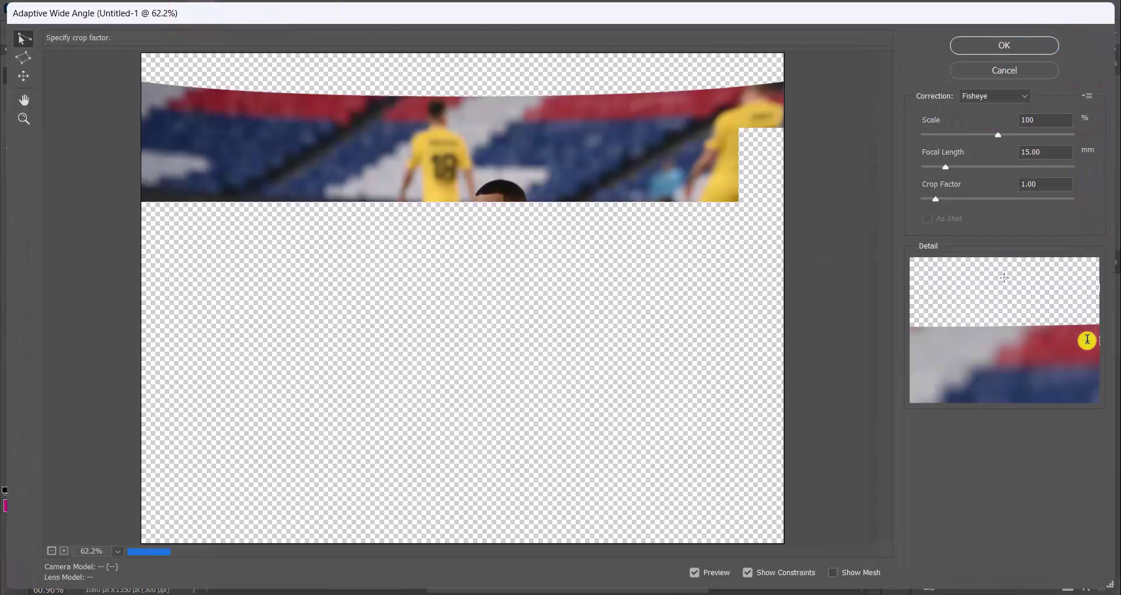
{"action": "left_click", "coordinate": [1010, 517]}
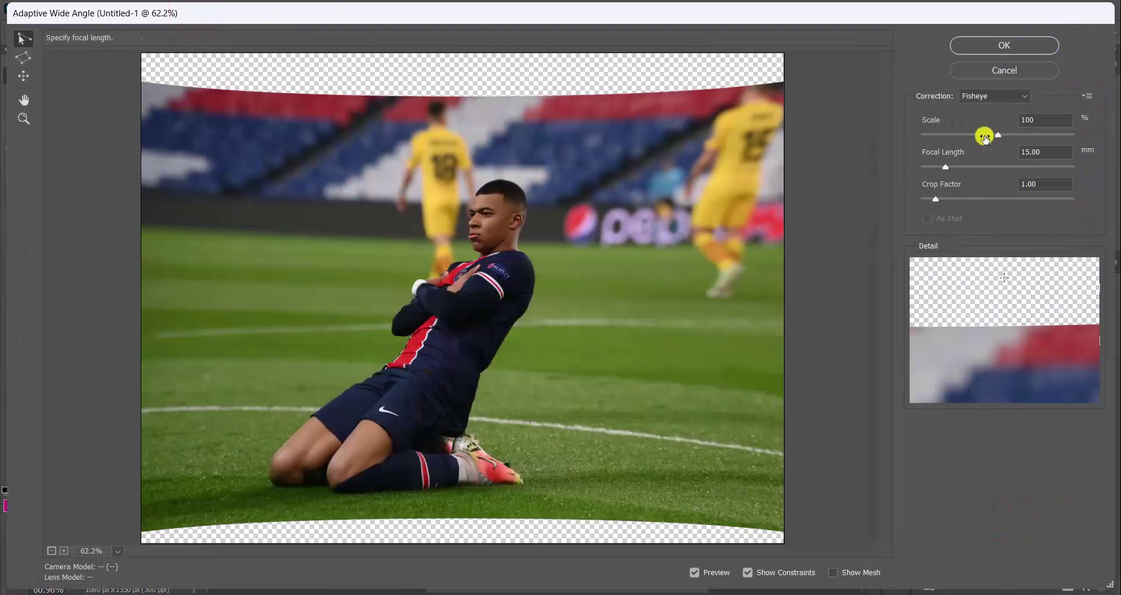
{"action": "left_click", "coordinate": [1003, 71]}
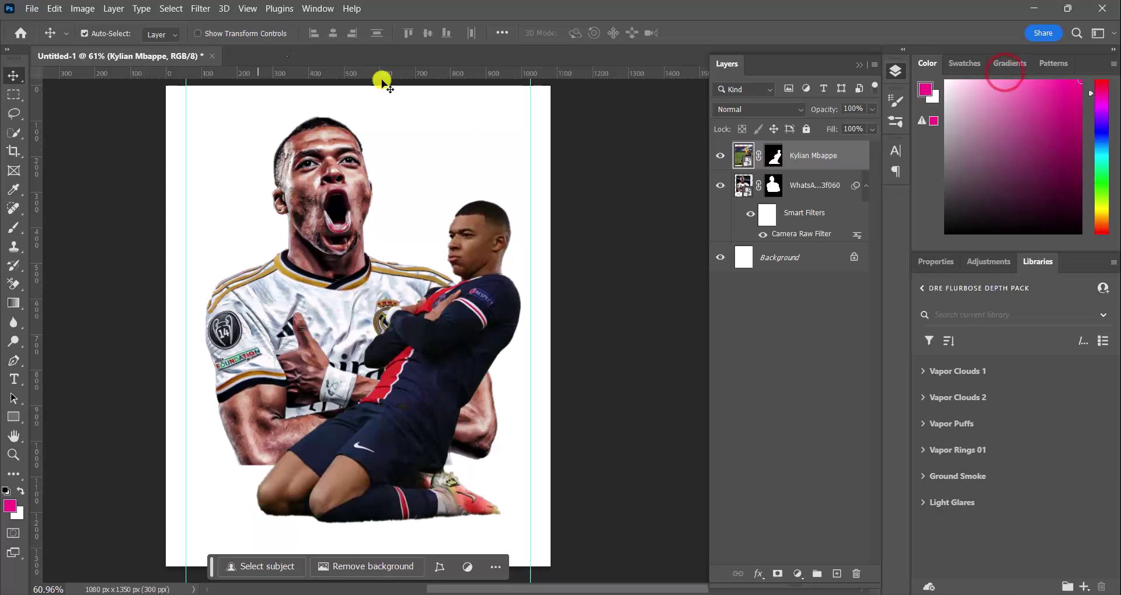
Start a Camera Raw Filter on the kneeling player with Texture +100 and Clarity +59
{"action": "left_click", "coordinate": [187, 8]}
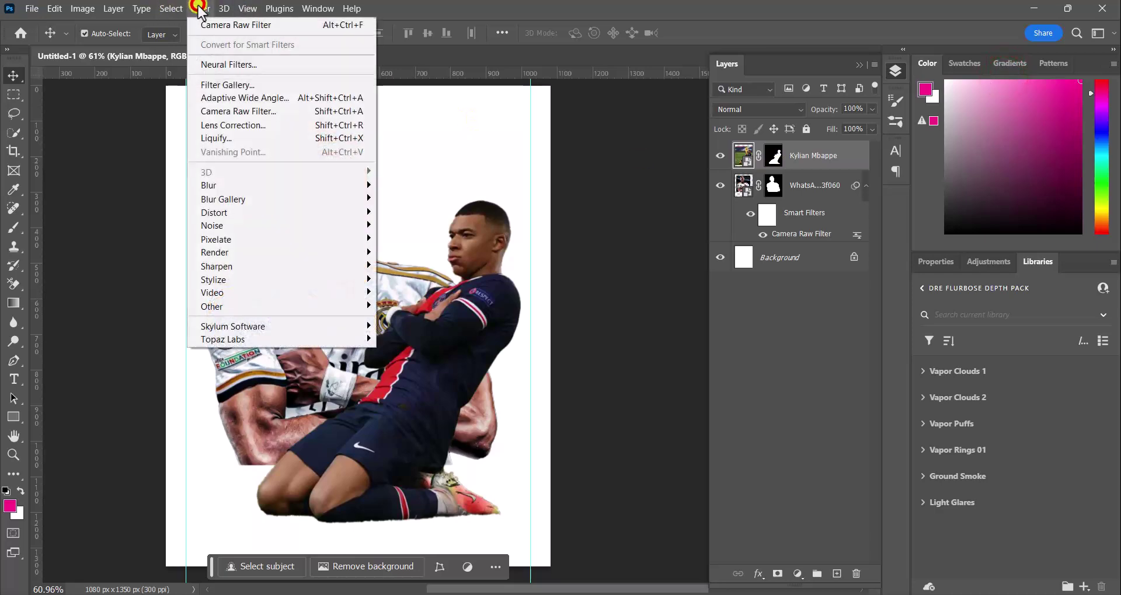
{"action": "left_click", "coordinate": [241, 113]}
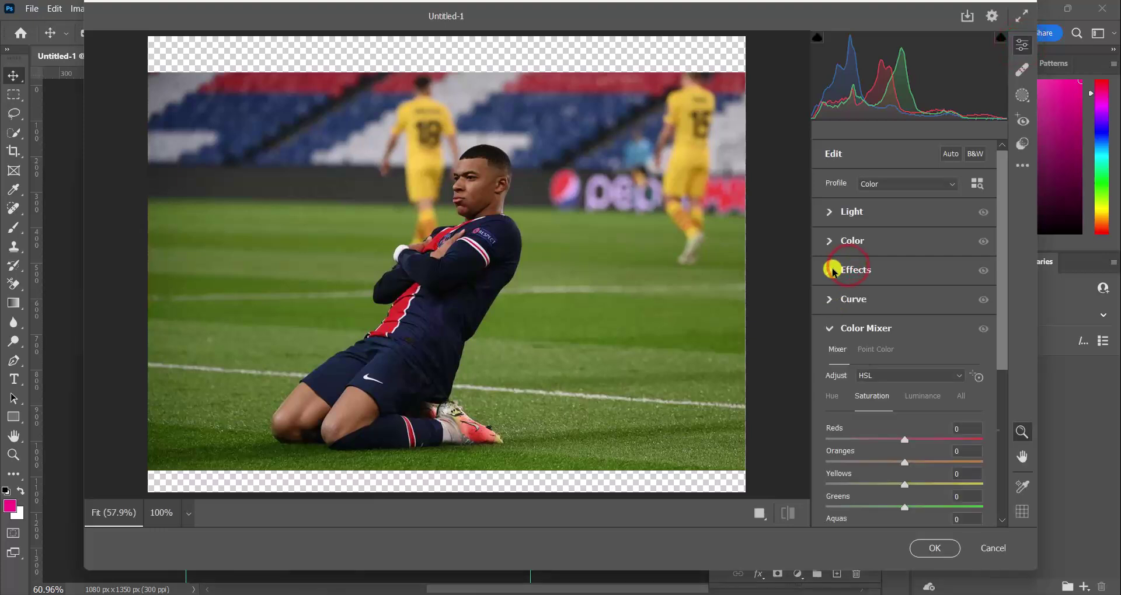
{"action": "left_click", "coordinate": [832, 271]}
{"action": "left_click", "coordinate": [833, 271]}
{"action": "left_click", "coordinate": [833, 271]}
{"action": "left_click_drag", "start_coordinate": [904, 302], "coordinate": [1013, 306]}
{"action": "left_click_drag", "start_coordinate": [908, 326], "coordinate": [953, 331]}
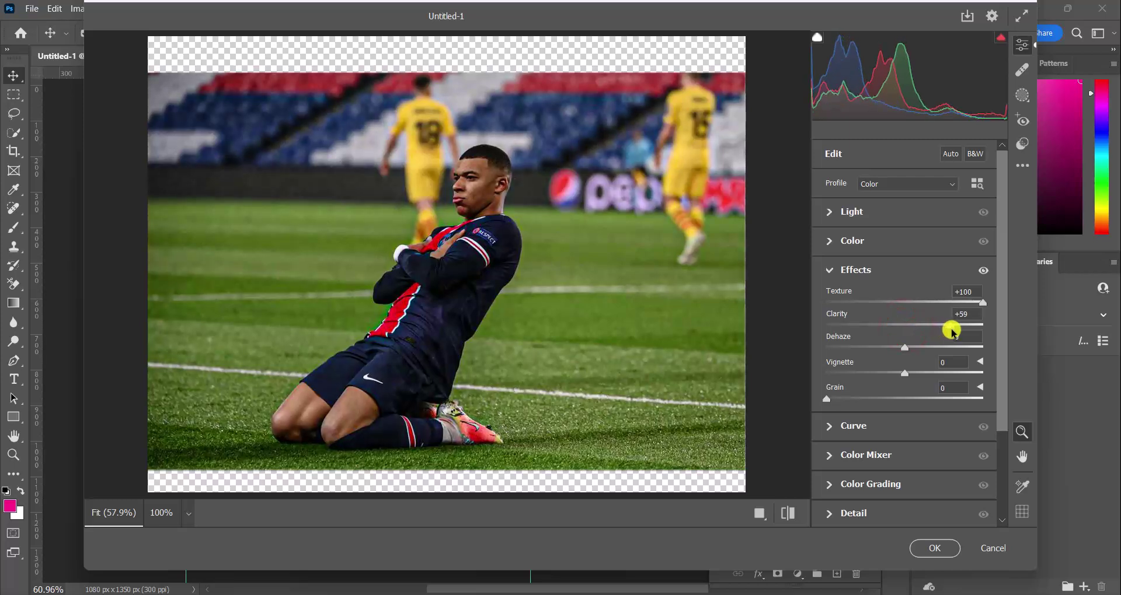
Set the Camera Raw Sharpening to about 61 and raise the Noise Reduction
{"action": "scroll", "coordinate": [911, 348], "scroll_direction": "down", "scroll_amount": 3}
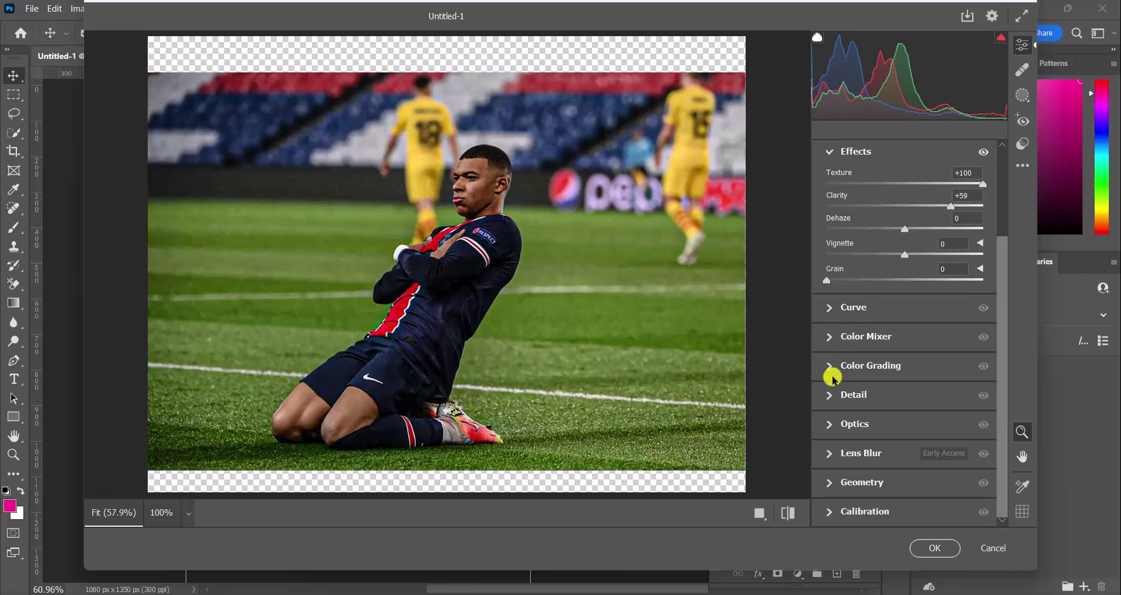
{"action": "left_click", "coordinate": [830, 401]}
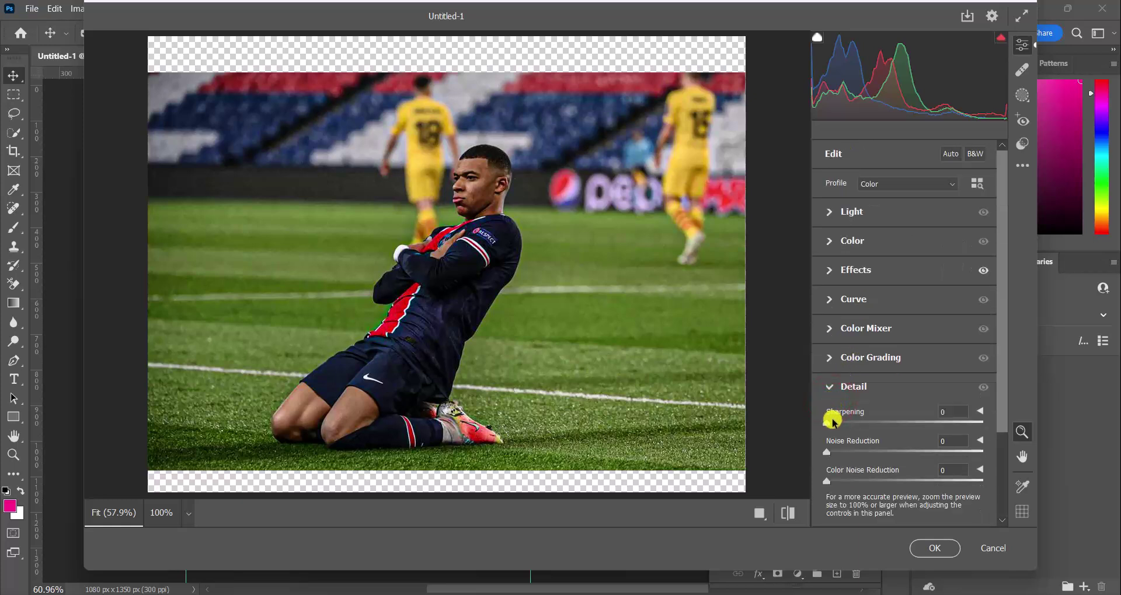
{"action": "left_click_drag", "start_coordinate": [828, 423], "coordinate": [876, 426]}
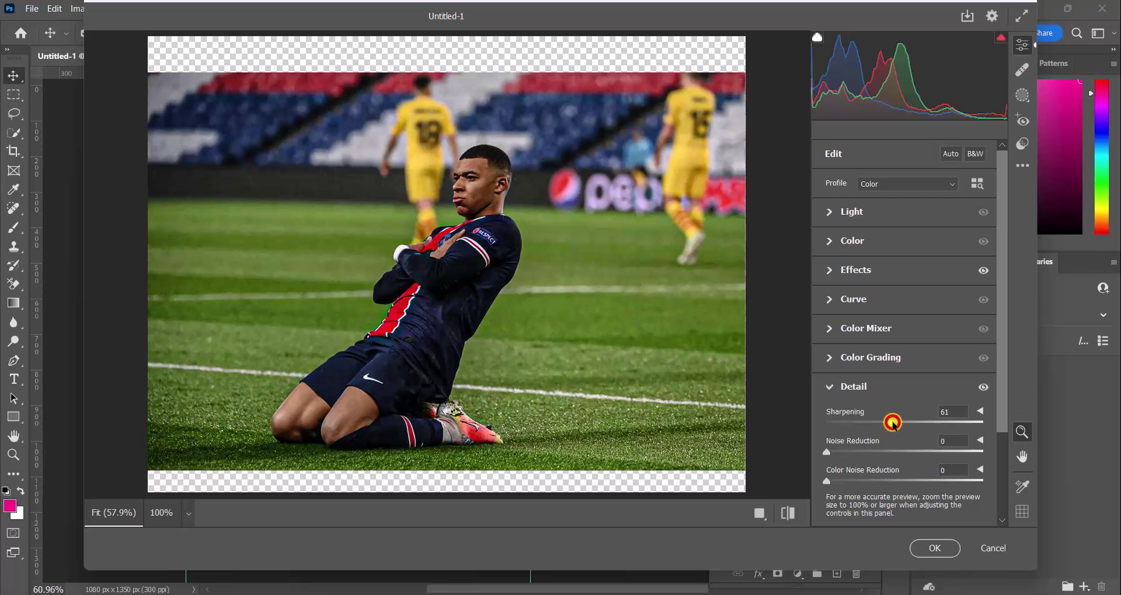
{"action": "left_click_drag", "start_coordinate": [859, 461], "coordinate": [941, 453]}
Set Exposure +0.40, Highlights -23, Shadows +37 and Blacks +21, and apply the Camera Raw Filter
{"action": "left_click", "coordinate": [830, 217]}
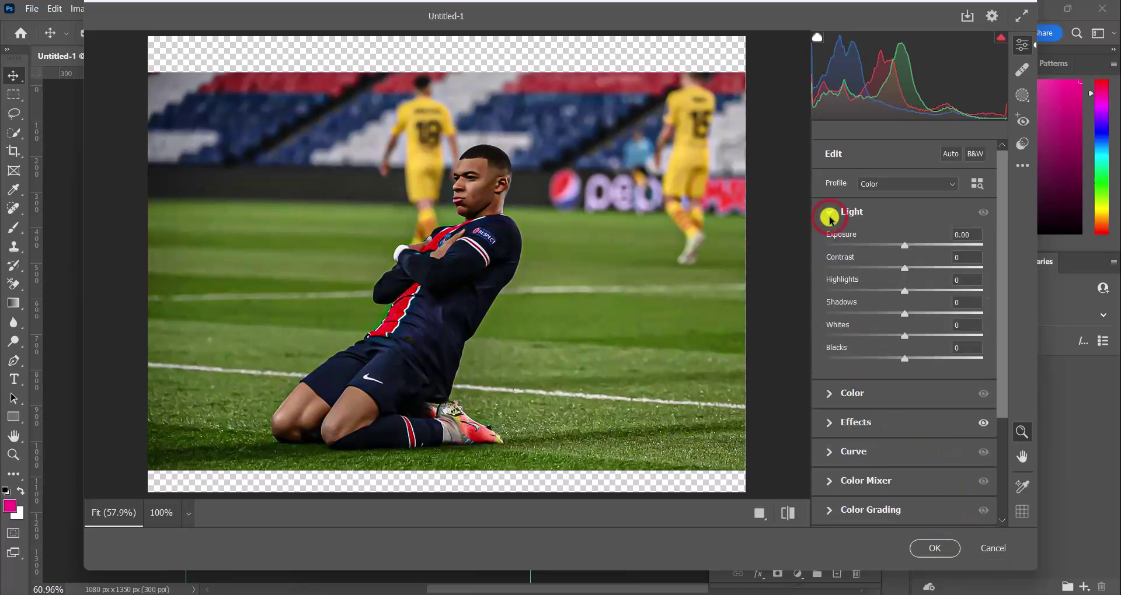
{"action": "left_click_drag", "start_coordinate": [905, 245], "coordinate": [913, 247]}
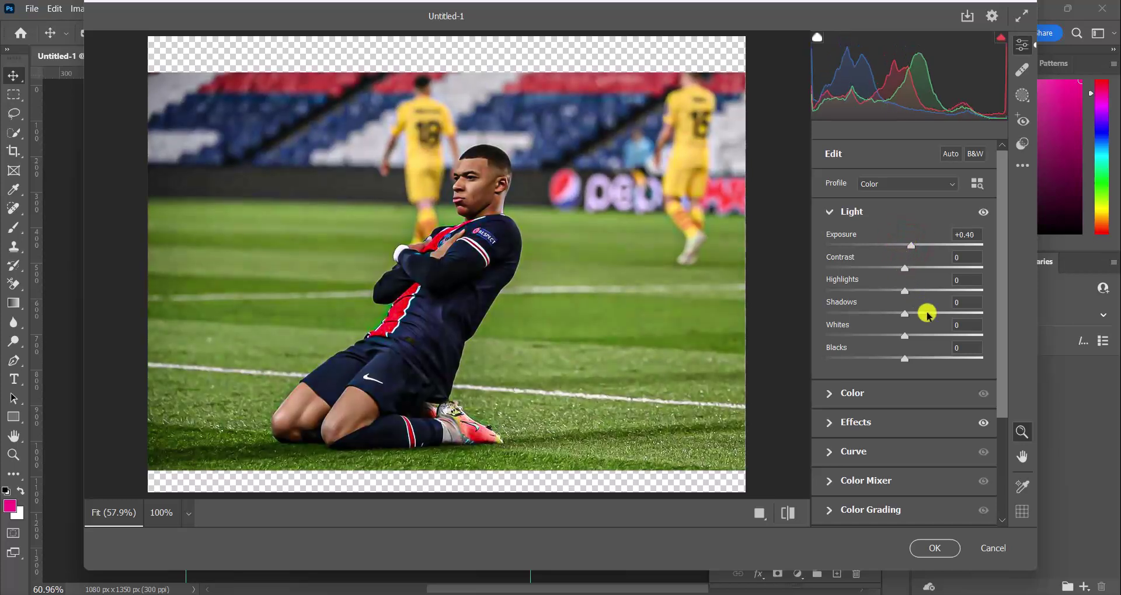
{"action": "left_click_drag", "start_coordinate": [906, 294], "coordinate": [896, 294]}
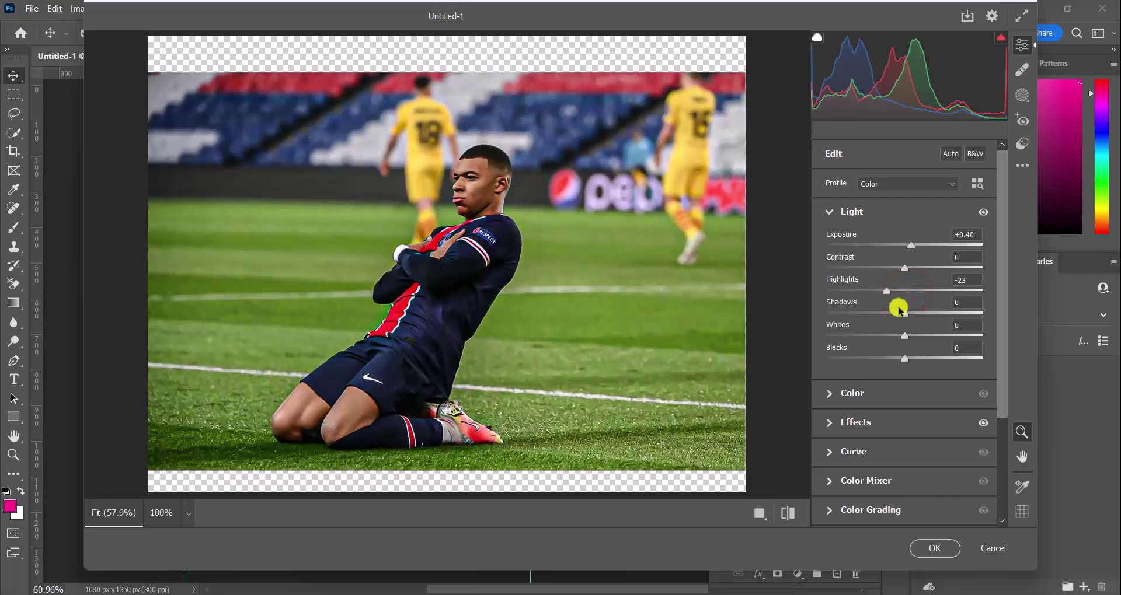
{"action": "left_click_drag", "start_coordinate": [908, 315], "coordinate": [936, 315]}
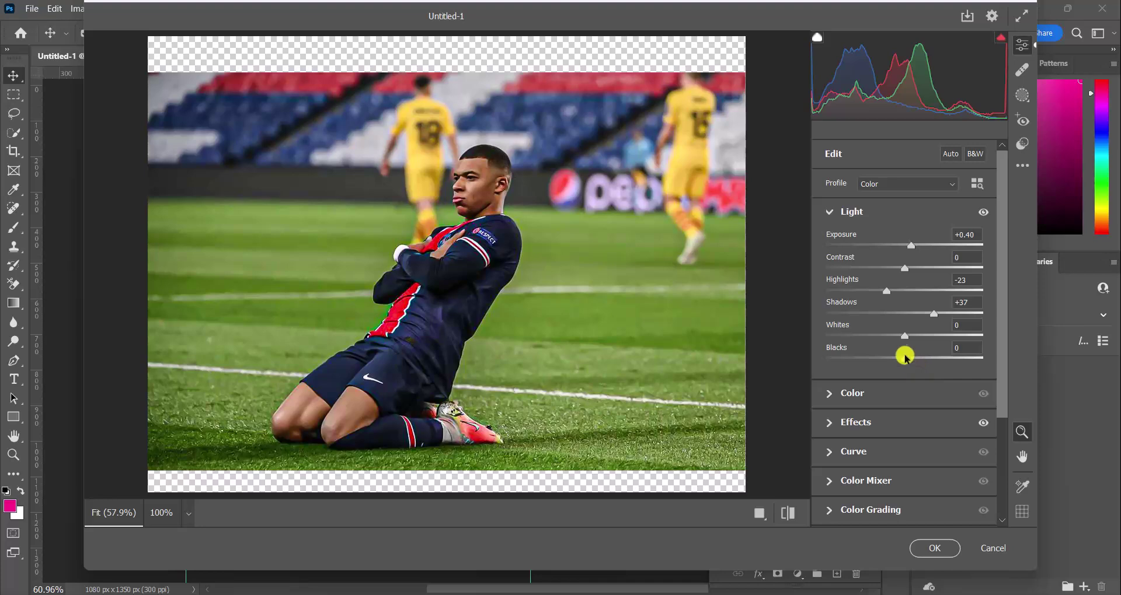
{"action": "left_click_drag", "start_coordinate": [906, 358], "coordinate": [920, 357]}
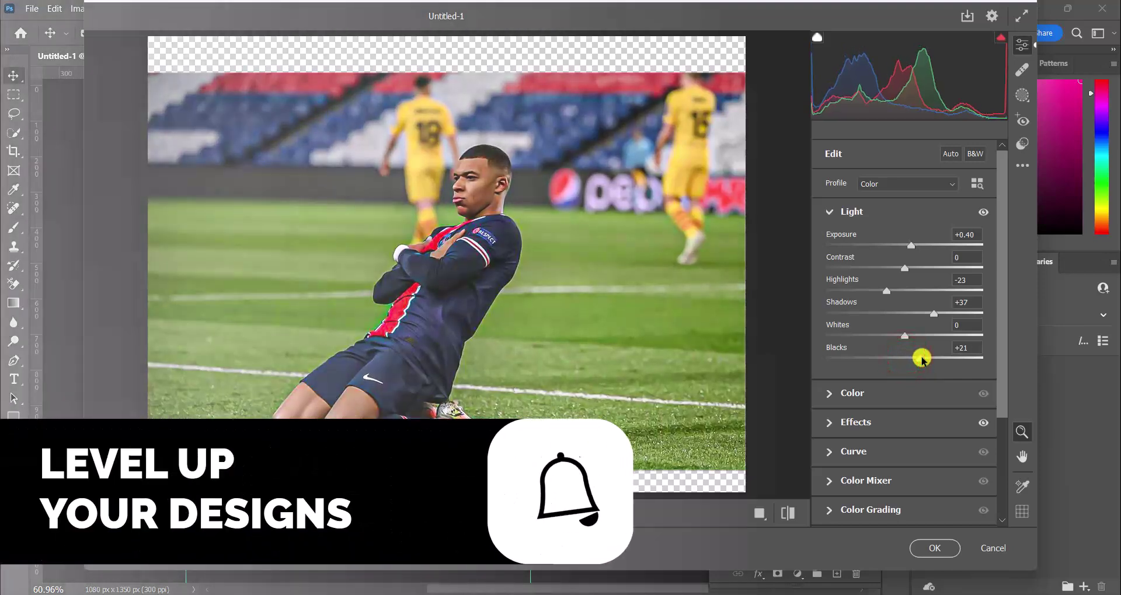
{"action": "left_click", "coordinate": [934, 548]}
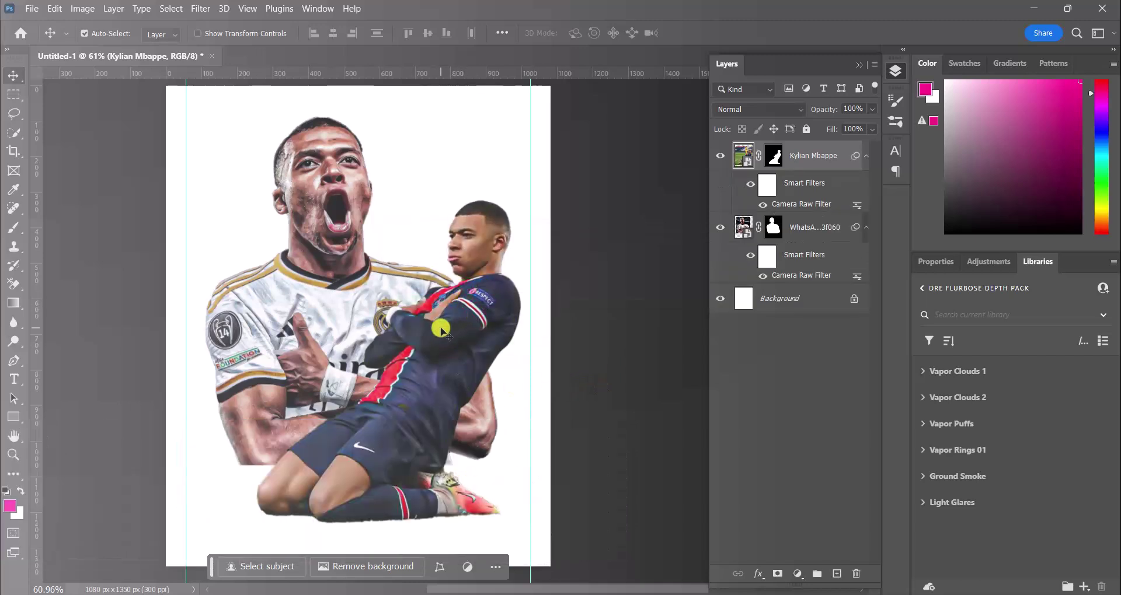
On the large player's layer mask, paint black along his lower edge with a 322 px soft round brush at 40% opacity
{"action": "scroll", "coordinate": [441, 325], "scroll_direction": "up", "scroll_amount": 1}
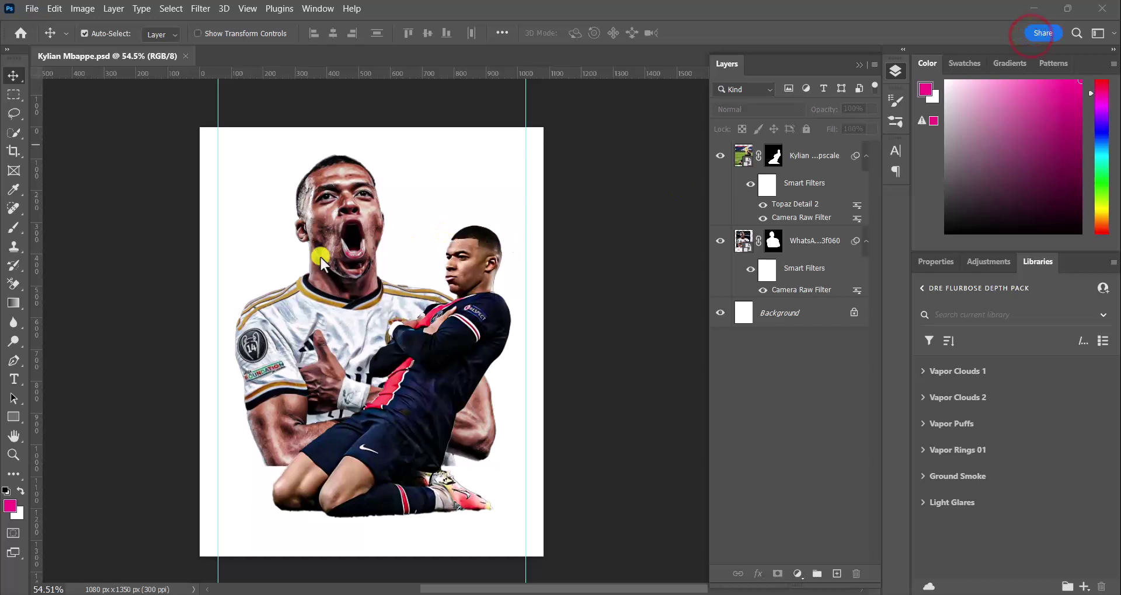
{"action": "left_click", "coordinate": [321, 259]}
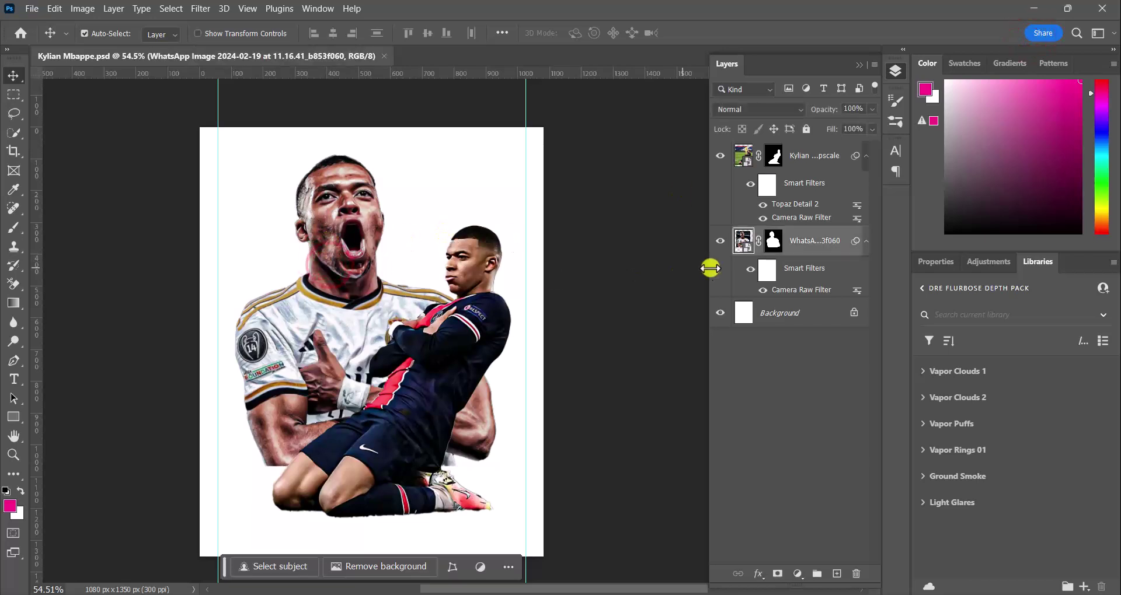
{"action": "left_click", "coordinate": [774, 240]}
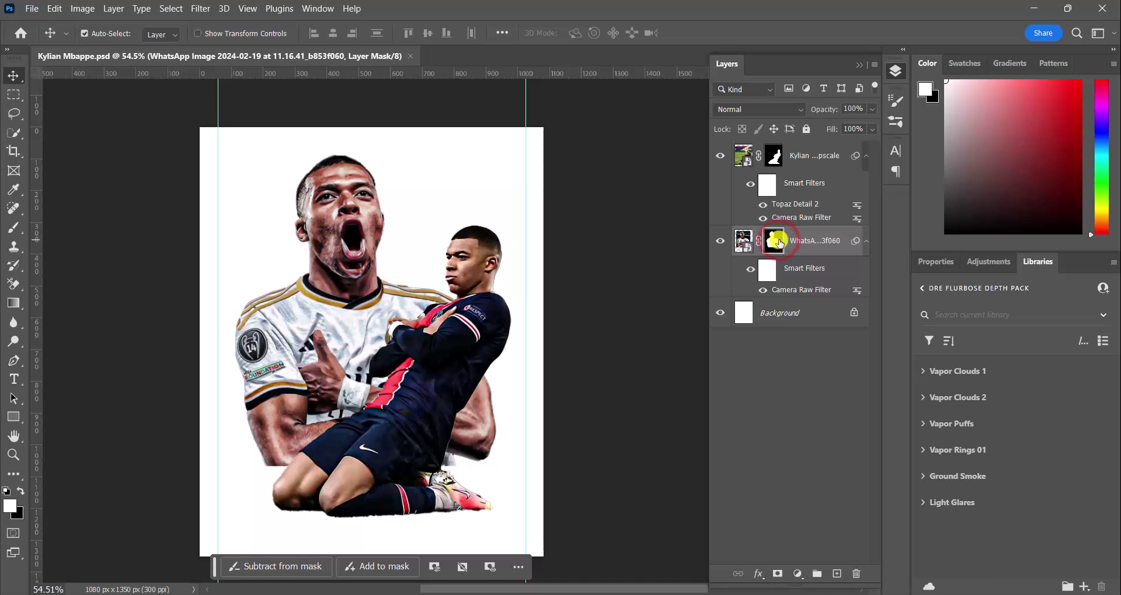
{"action": "left_click", "coordinate": [14, 227]}
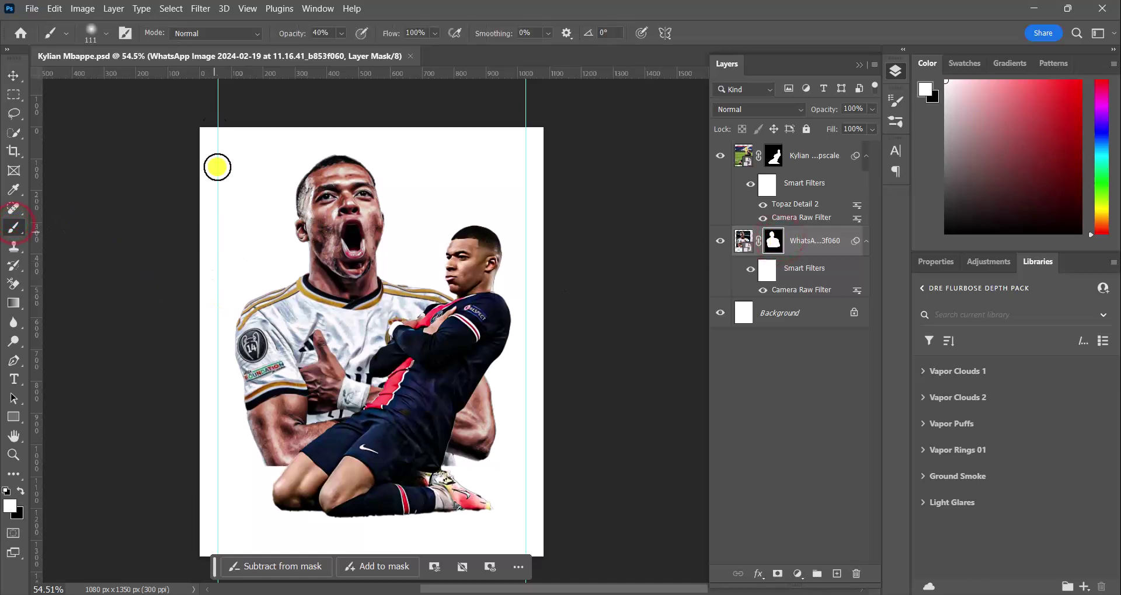
{"action": "left_click", "coordinate": [106, 33]}
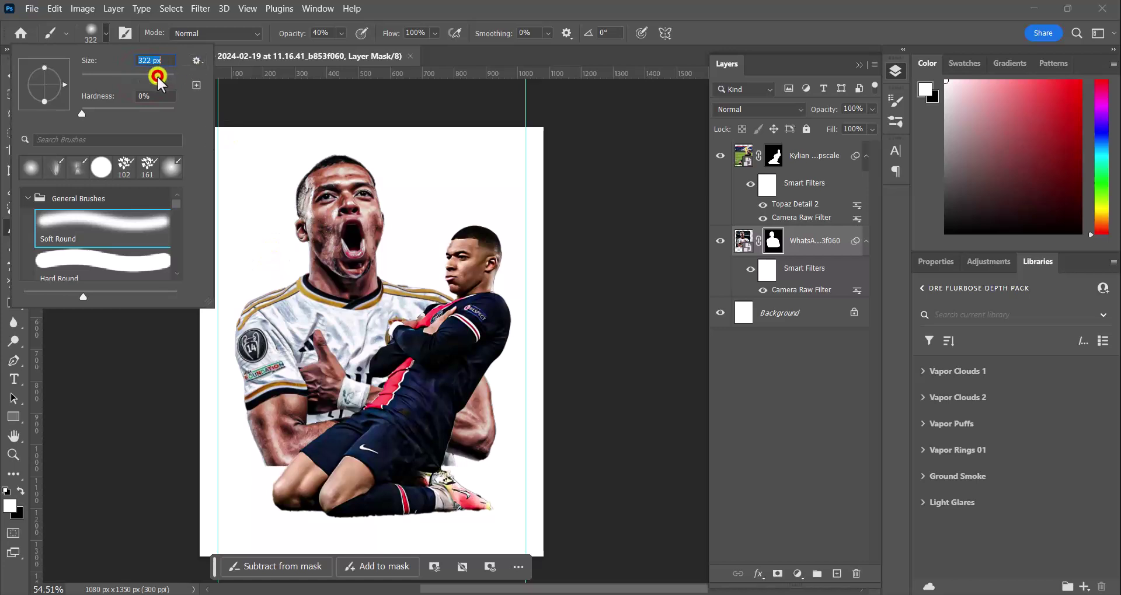
{"action": "left_click", "coordinate": [85, 514]}
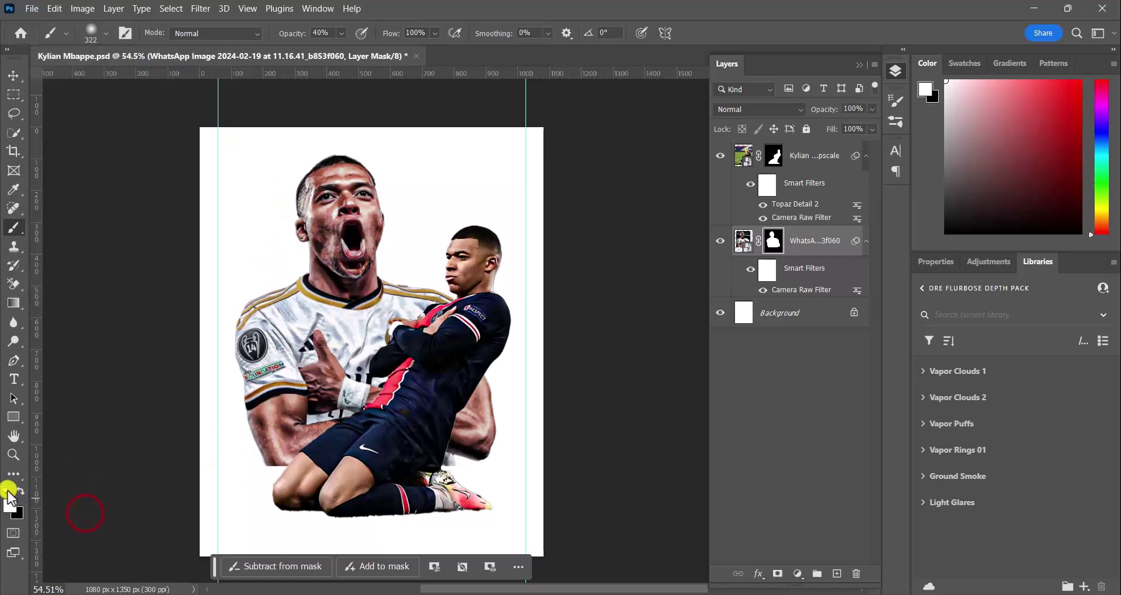
{"action": "left_click", "coordinate": [23, 492]}
{"action": "mouse_move", "coordinate": [213, 475]}
{"action": "left_mouse_down"}
{"action": "mouse_move", "coordinate": [257, 513]}
{"action": "mouse_move", "coordinate": [243, 492]}
{"action": "mouse_move", "coordinate": [449, 495]}
{"action": "left_mouse_up"}
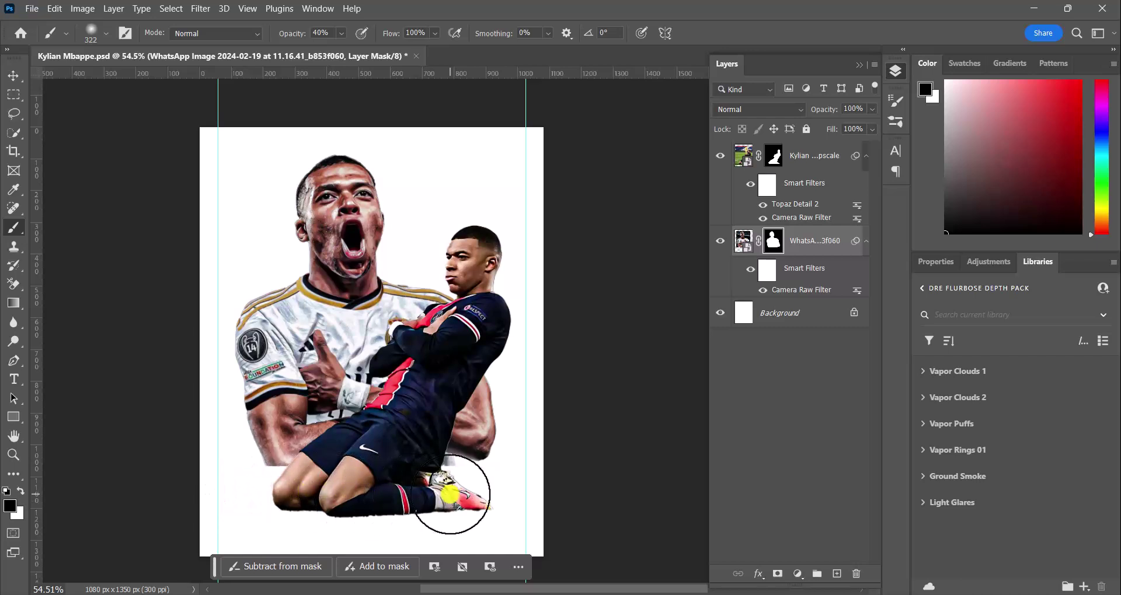
Raise the brush opacity to 100% and fade out the cut edge below the large player's elbow beside the kneeling player's knee
{"action": "left_click", "coordinate": [343, 35]}
{"action": "left_click_drag", "start_coordinate": [347, 52], "coordinate": [473, 50]}
{"action": "mouse_move", "coordinate": [240, 511]}
{"action": "left_mouse_down"}
{"action": "mouse_move", "coordinate": [465, 505]}
{"action": "mouse_move", "coordinate": [258, 502]}
{"action": "mouse_move", "coordinate": [303, 493]}
{"action": "mouse_move", "coordinate": [260, 482]}
{"action": "mouse_move", "coordinate": [435, 487]}
{"action": "mouse_move", "coordinate": [400, 490]}
{"action": "mouse_move", "coordinate": [450, 490]}
{"action": "mouse_move", "coordinate": [326, 488]}
{"action": "mouse_move", "coordinate": [288, 502]}
{"action": "mouse_move", "coordinate": [219, 492]}
{"action": "mouse_move", "coordinate": [254, 501]}
{"action": "left_mouse_up"}
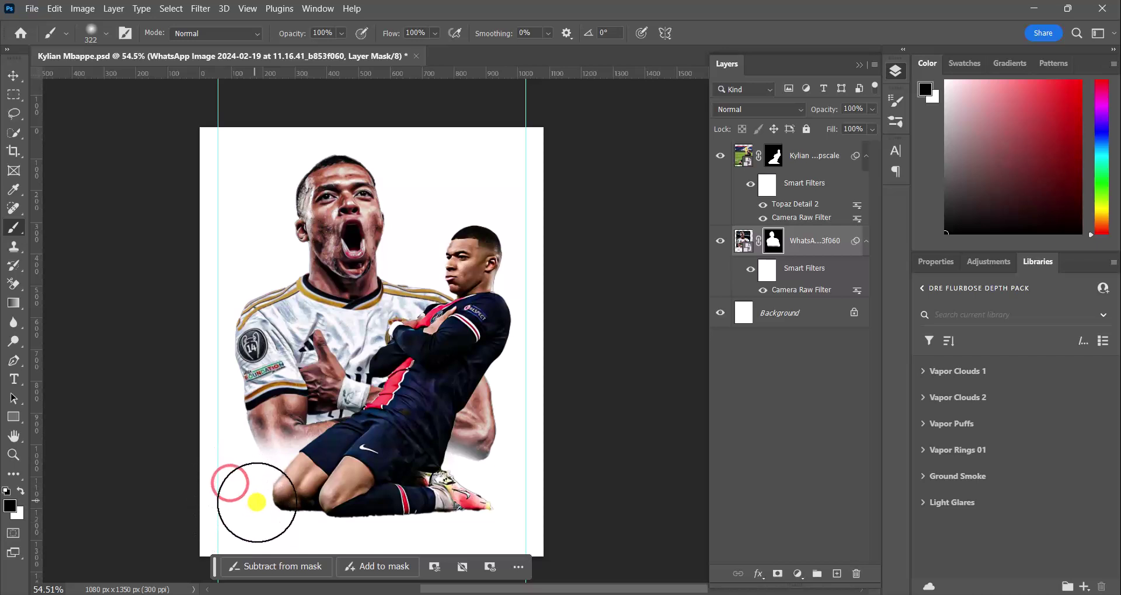
Lower the brush opacity to about 68% and soften the fade along the large player's lower edge
{"action": "left_click", "coordinate": [342, 33]}
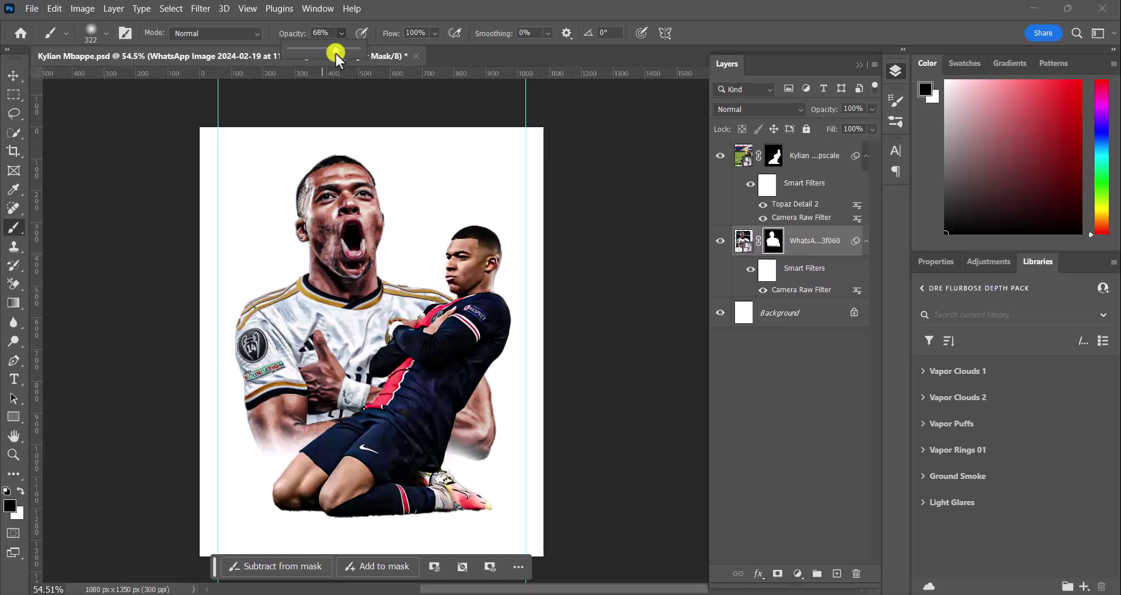
{"action": "left_click", "coordinate": [257, 483]}
{"action": "left_click", "coordinate": [302, 478]}
{"action": "mouse_move", "coordinate": [302, 479]}
{"action": "left_mouse_down"}
{"action": "mouse_move", "coordinate": [419, 479]}
{"action": "mouse_move", "coordinate": [214, 461]}
{"action": "mouse_move", "coordinate": [395, 476]}
{"action": "mouse_move", "coordinate": [176, 488]}
{"action": "mouse_move", "coordinate": [412, 536]}
{"action": "mouse_move", "coordinate": [436, 531]}
{"action": "mouse_move", "coordinate": [430, 504]}
{"action": "mouse_move", "coordinate": [460, 520]}
{"action": "mouse_move", "coordinate": [442, 487]}
{"action": "mouse_move", "coordinate": [461, 501]}
{"action": "left_mouse_up"}
At 100% brush opacity, mask out the large player's arm showing behind the kneeling player's back, and switch to the Move tool
{"action": "left_click", "coordinate": [403, 39]}
{"action": "left_click_drag", "start_coordinate": [355, 50], "coordinate": [384, 55]}
{"action": "left_click", "coordinate": [533, 455]}
{"action": "mouse_move", "coordinate": [502, 439]}
{"action": "left_mouse_down"}
{"action": "mouse_move", "coordinate": [470, 462]}
{"action": "mouse_move", "coordinate": [510, 345]}
{"action": "left_mouse_up"}
{"action": "mouse_move", "coordinate": [471, 416]}
{"action": "left_mouse_down"}
{"action": "mouse_move", "coordinate": [459, 439]}
{"action": "mouse_move", "coordinate": [499, 386]}
{"action": "mouse_move", "coordinate": [457, 442]}
{"action": "left_mouse_up"}
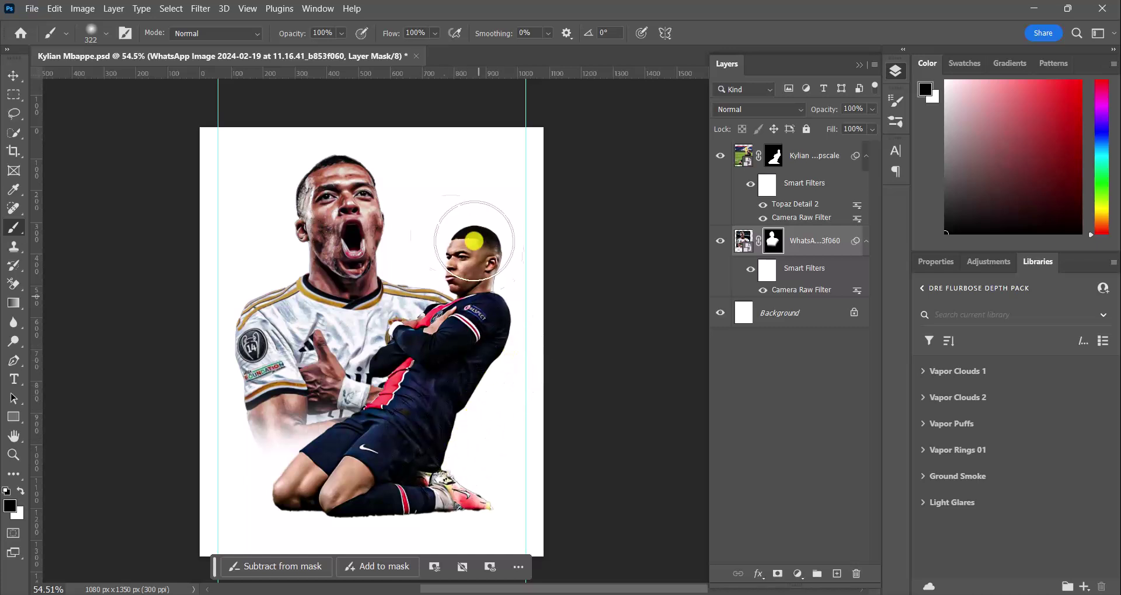
{"action": "left_click", "coordinate": [13, 76]}
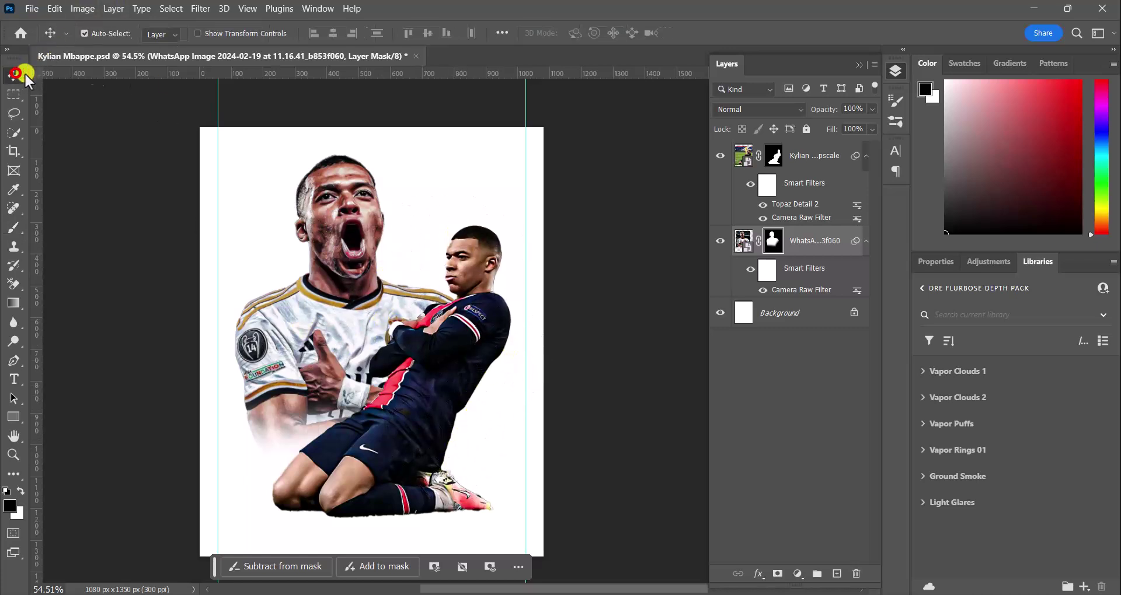
Duplicate the kneeling player's layer and delete the layer mask from the copy
{"action": "left_click", "coordinate": [1027, 36]}
{"action": "left_click", "coordinate": [436, 346]}
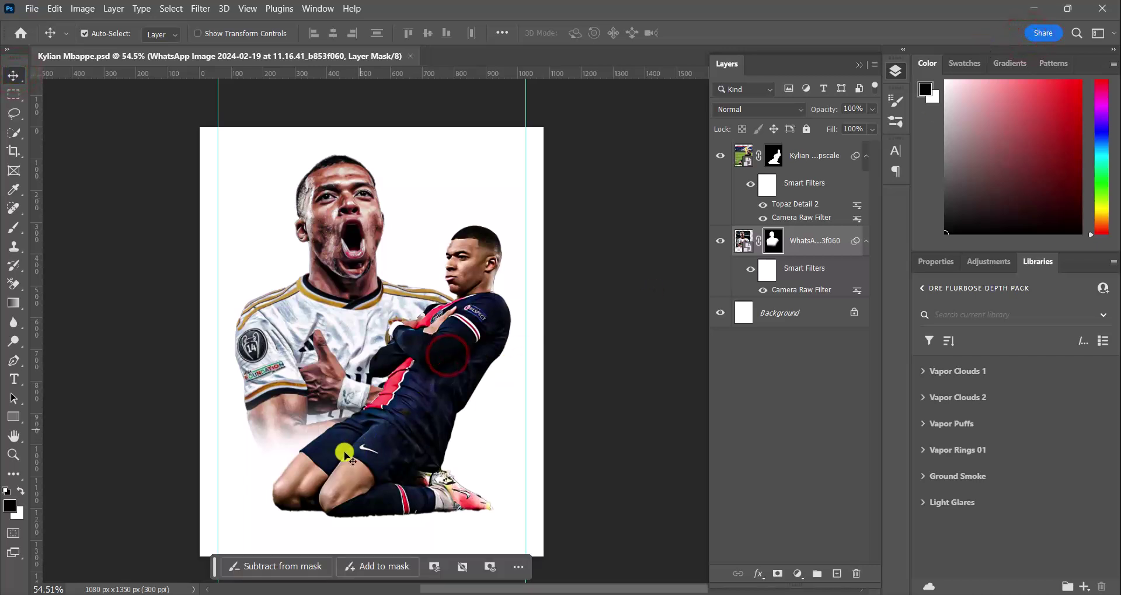
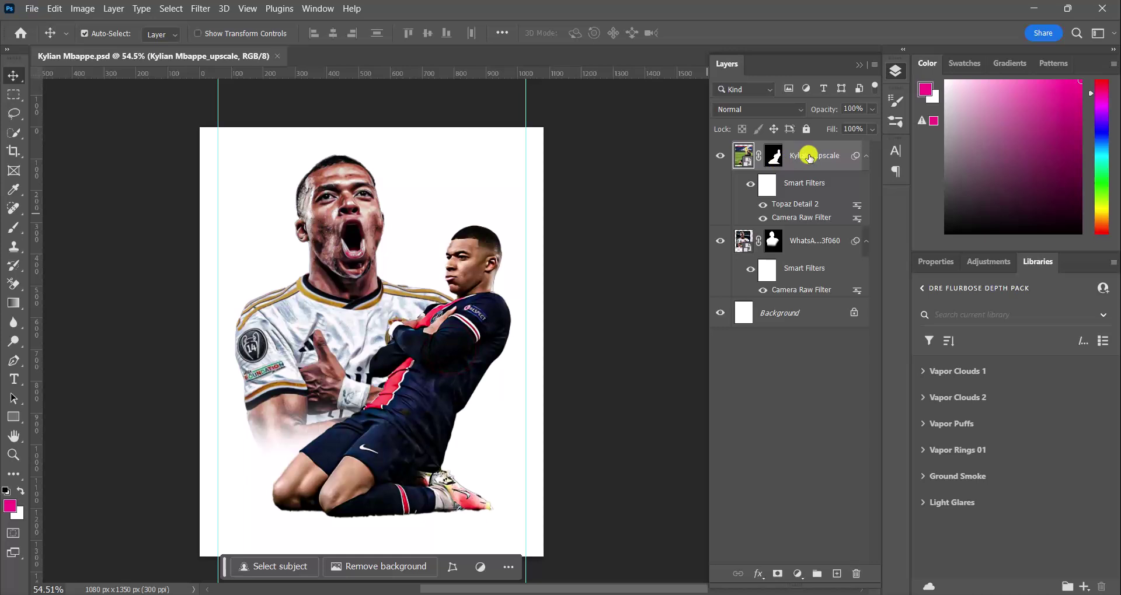
{"action": "key", "text": "ctrl+j"}
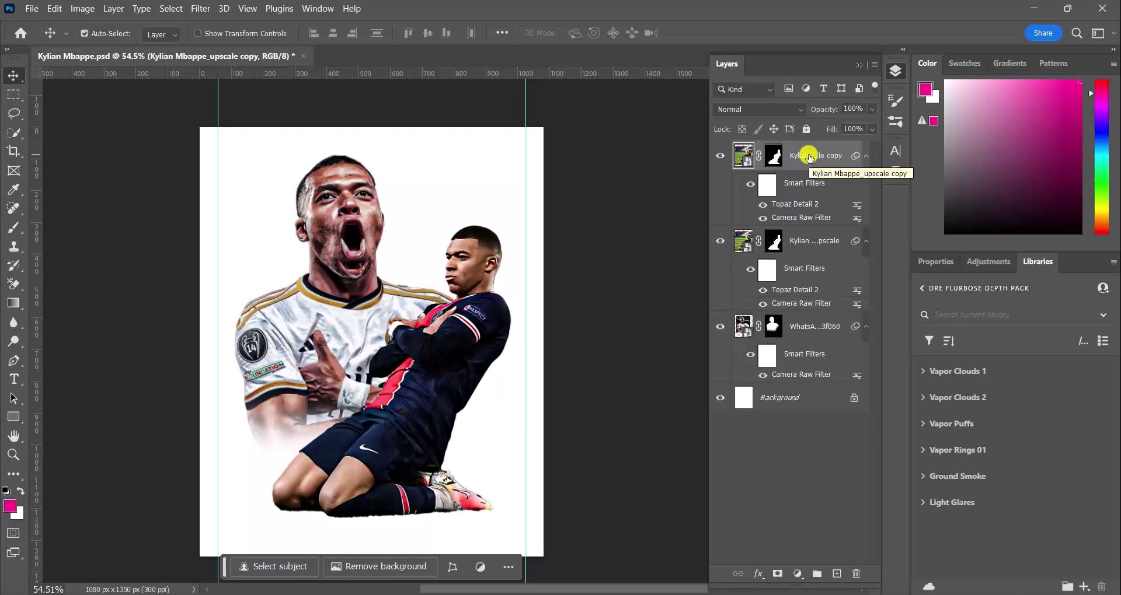
{"action": "left_click", "coordinate": [775, 154]}
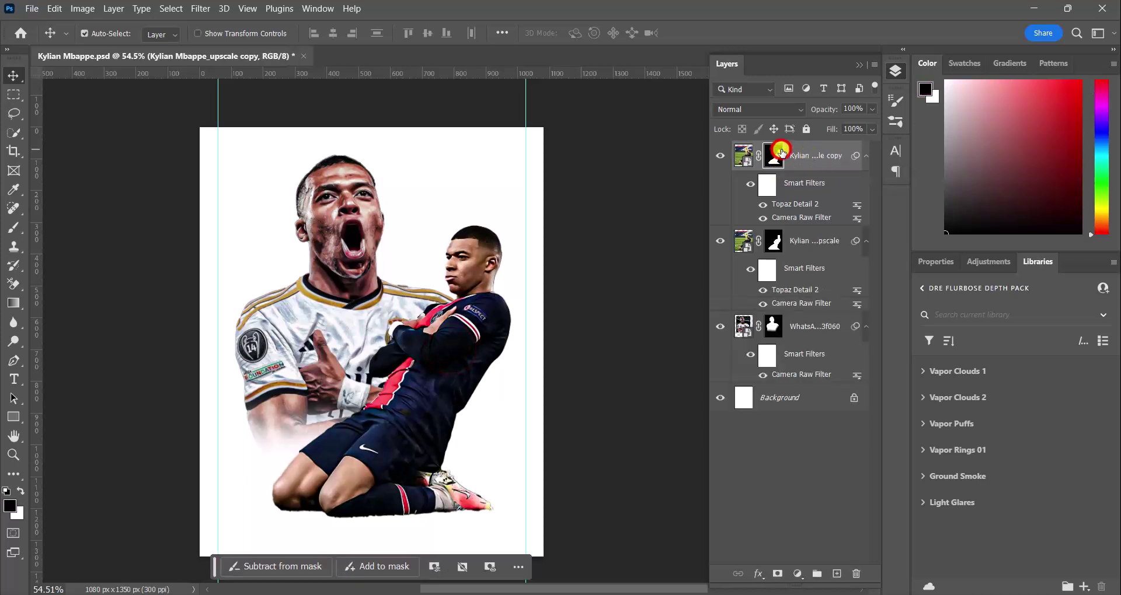
{"action": "left_click", "coordinate": [856, 569]}
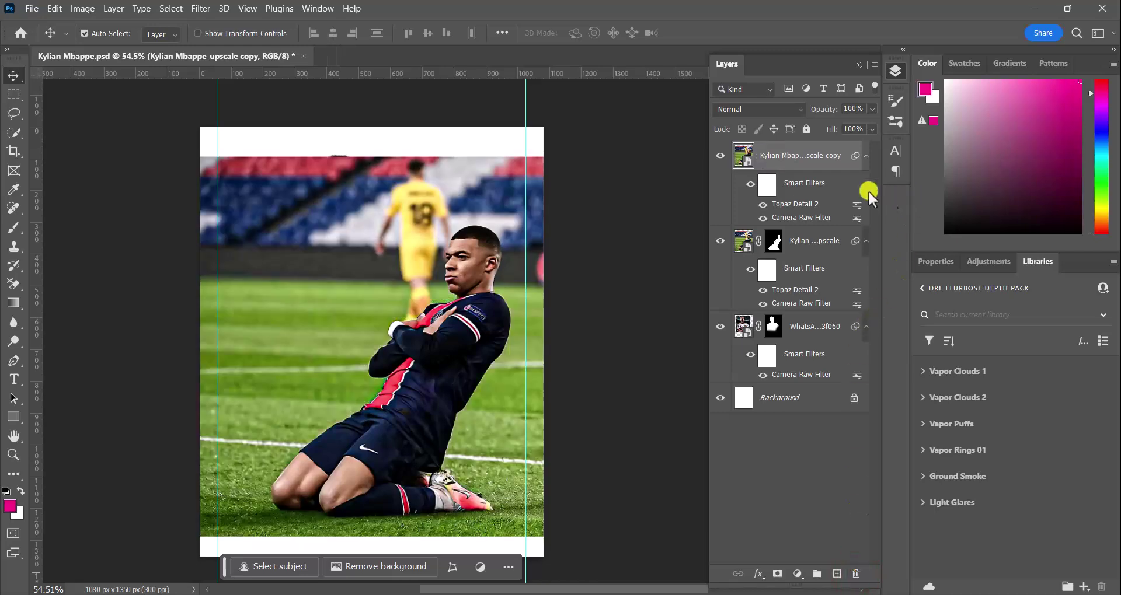
Rasterize the unmasked copy of the kneeling player's photo and switch to the Rectangular Marquee tool
{"action": "right_click", "coordinate": [799, 150]}
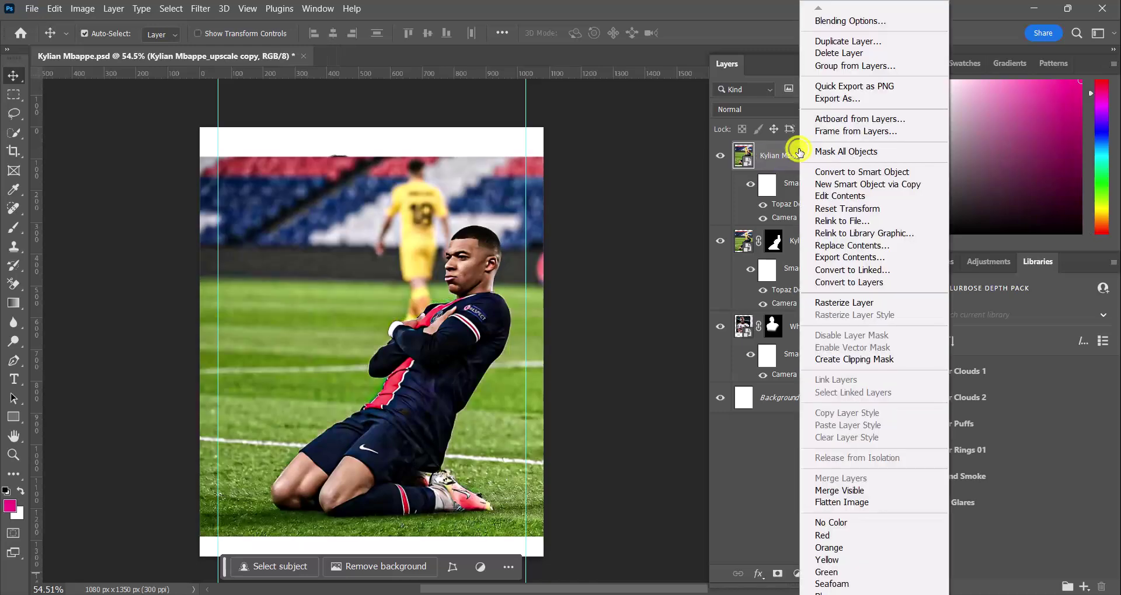
{"action": "left_click", "coordinate": [860, 304]}
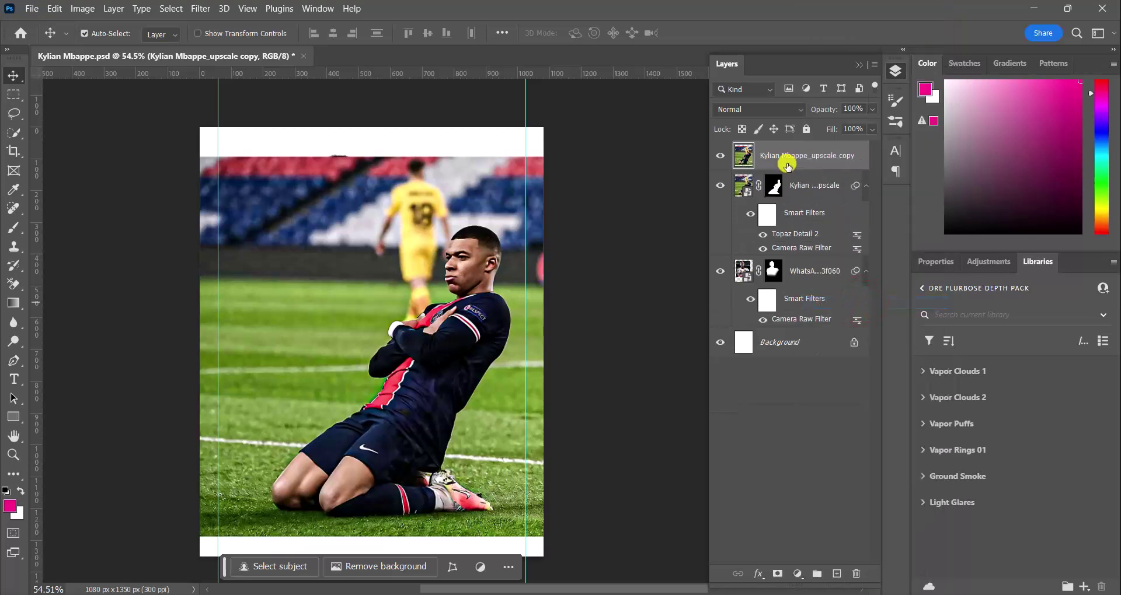
{"action": "left_click", "coordinate": [13, 95]}
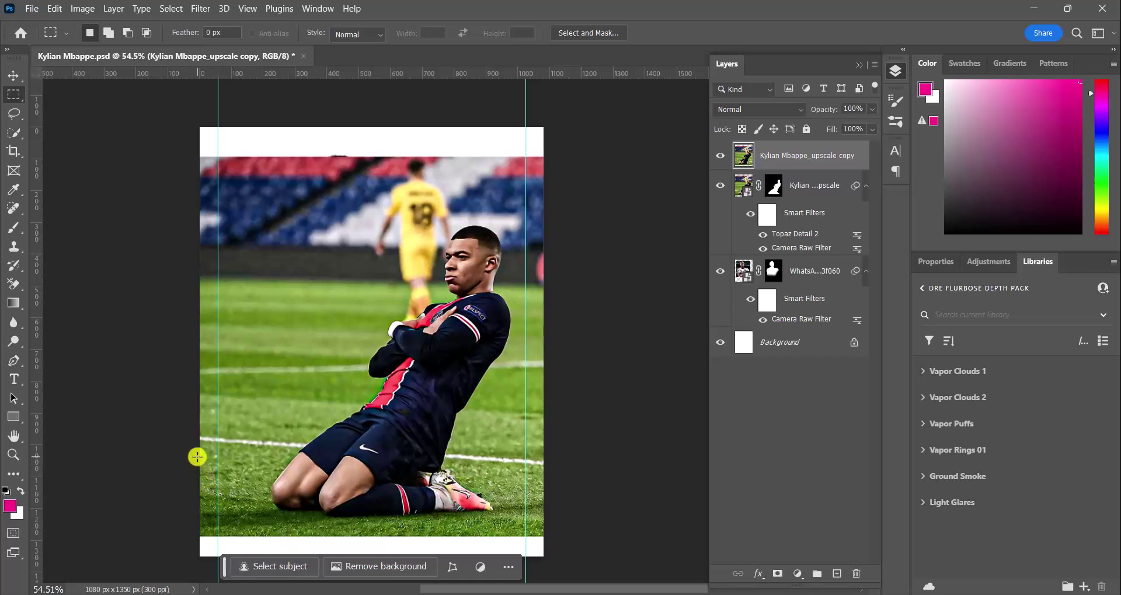
{"action": "left_click_drag", "start_coordinate": [194, 457], "coordinate": [524, 533]}
{"action": "left_click_drag", "start_coordinate": [350, 508], "coordinate": [359, 515]}
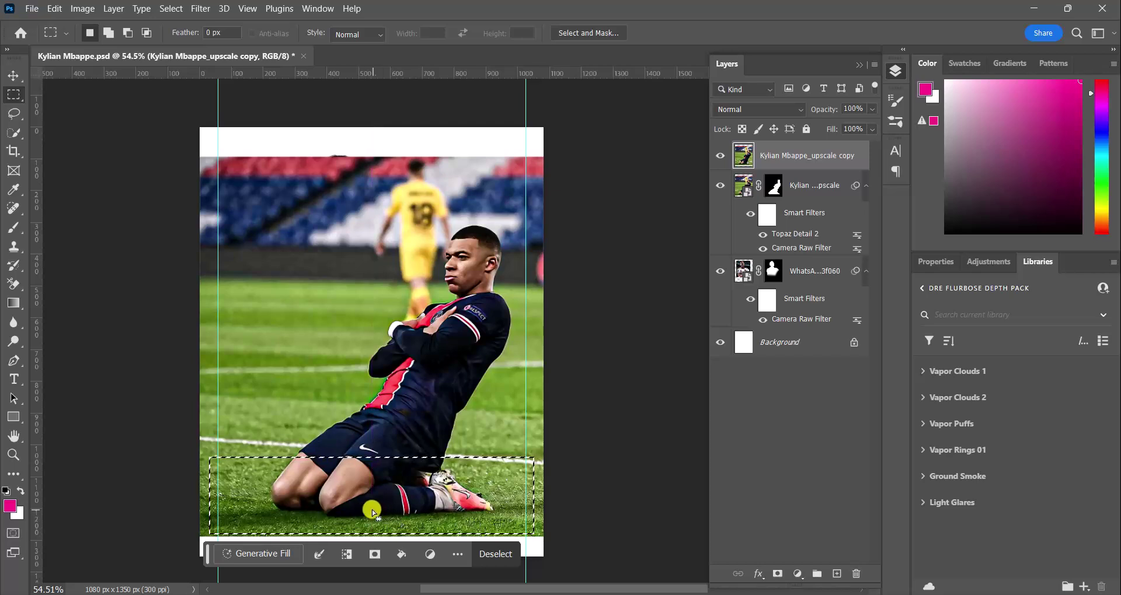
{"action": "left_click", "coordinate": [495, 564]}
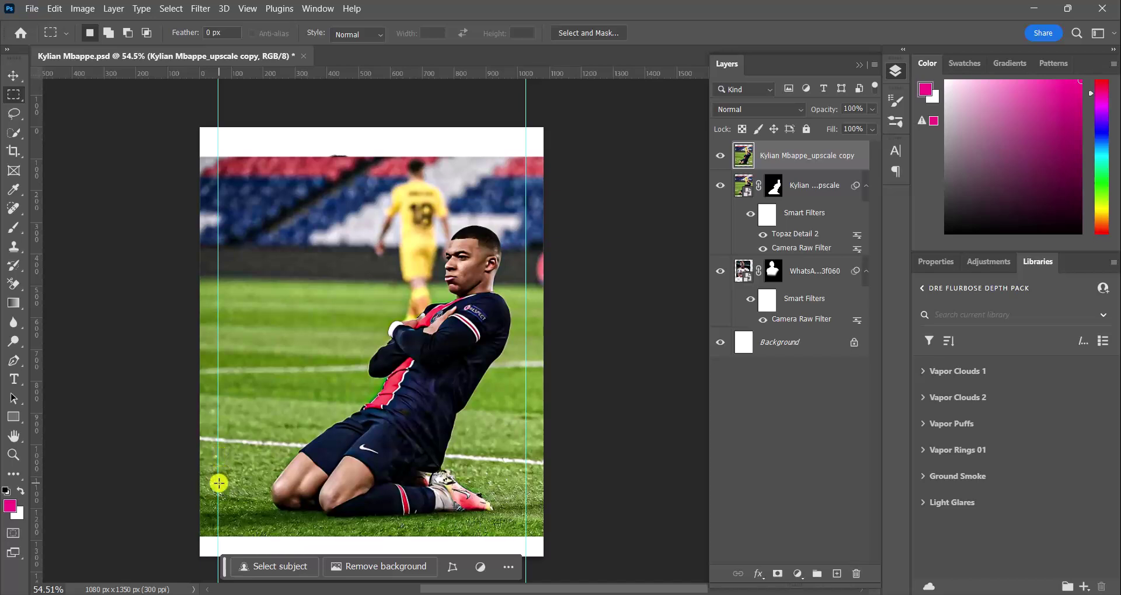
Copy a strip of grass around the kneeling player's lower legs, spanning both vertical guides, to a new layer and hide the full-photo copy
{"action": "left_click_drag", "start_coordinate": [218, 483], "coordinate": [524, 530]}
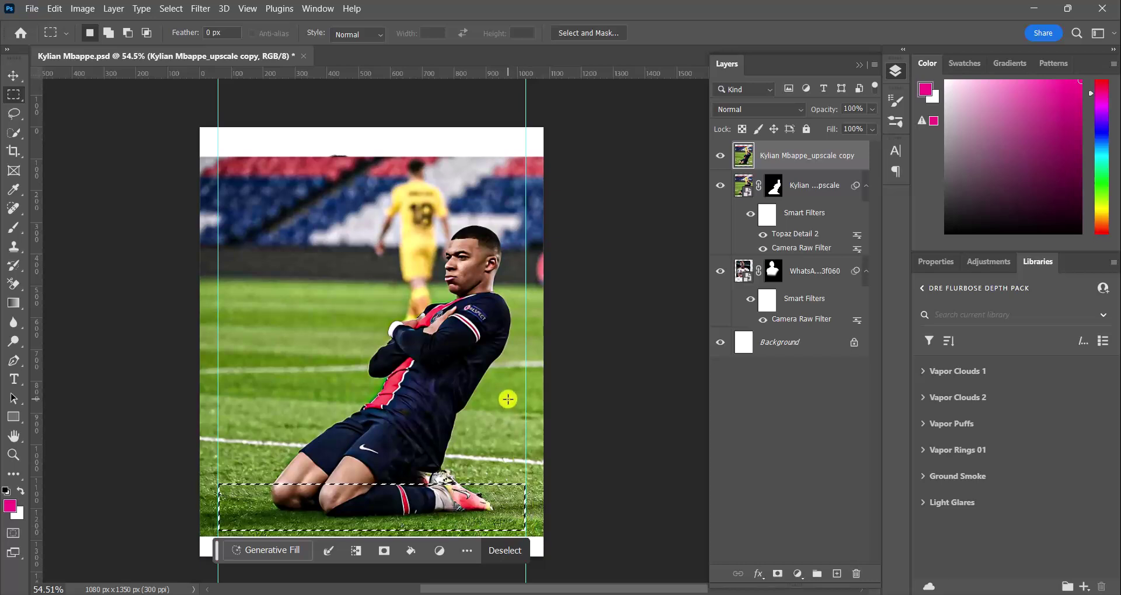
{"action": "key", "text": "ctrl+j"}
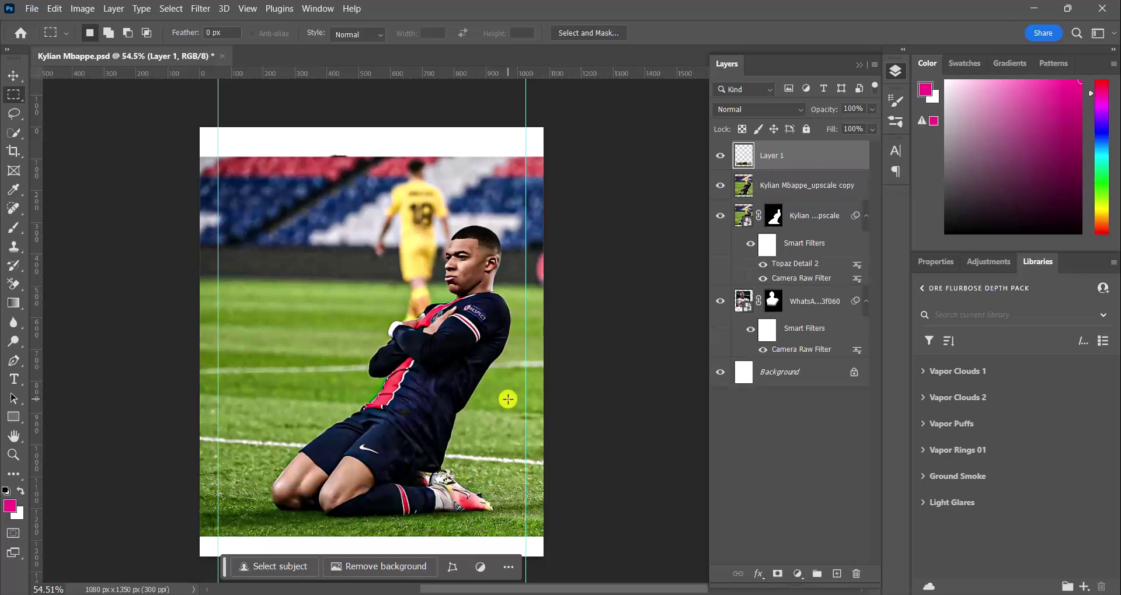
{"action": "left_click", "coordinate": [721, 185]}
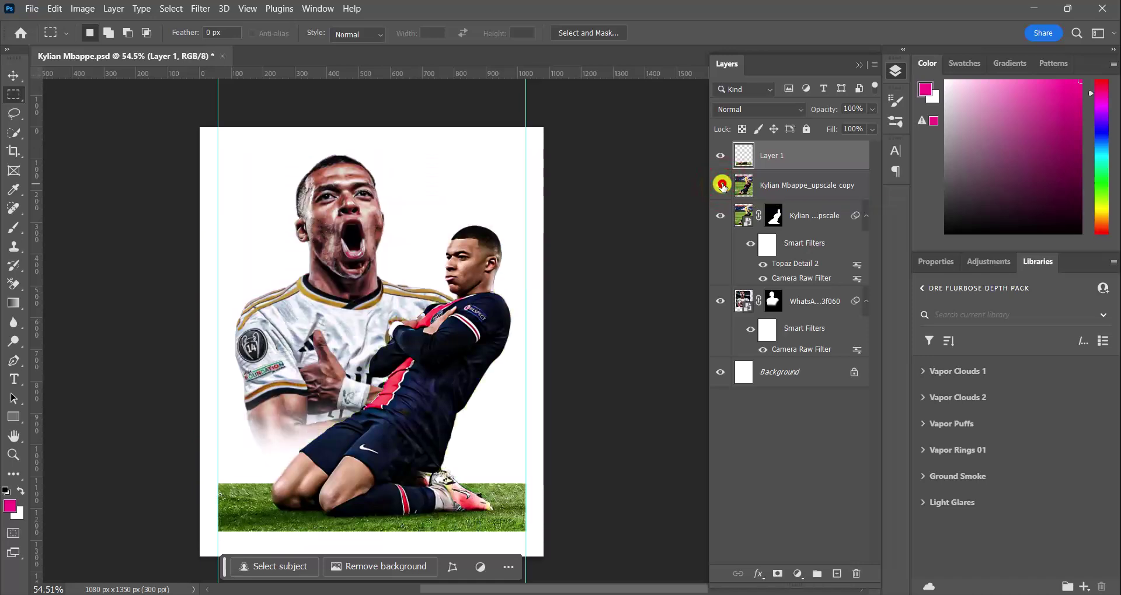
{"action": "left_click", "coordinate": [722, 185]}
{"action": "left_click", "coordinate": [722, 185]}
Delete the hidden full-photo copy layer and save the document with the Move tool active
{"action": "left_click", "coordinate": [788, 185]}
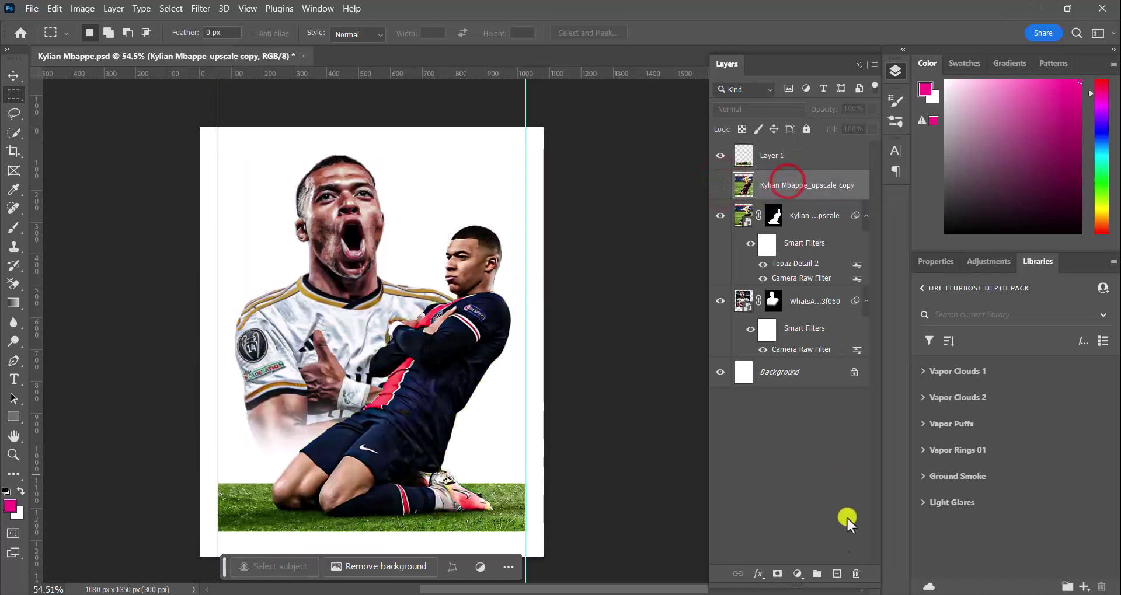
{"action": "left_click", "coordinate": [855, 574]}
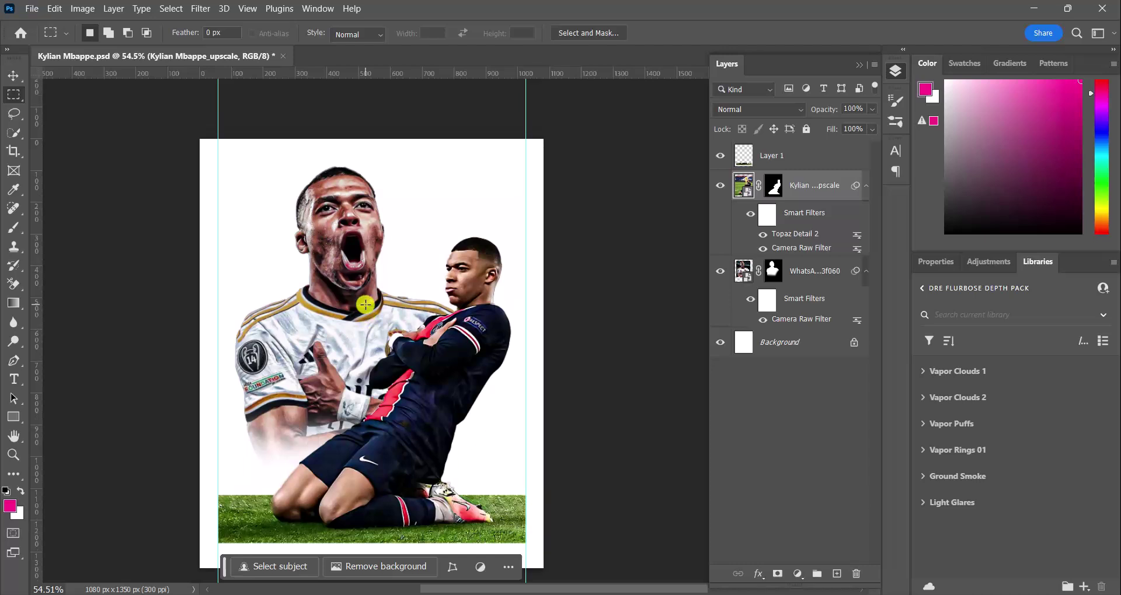
{"action": "left_click", "coordinate": [17, 74]}
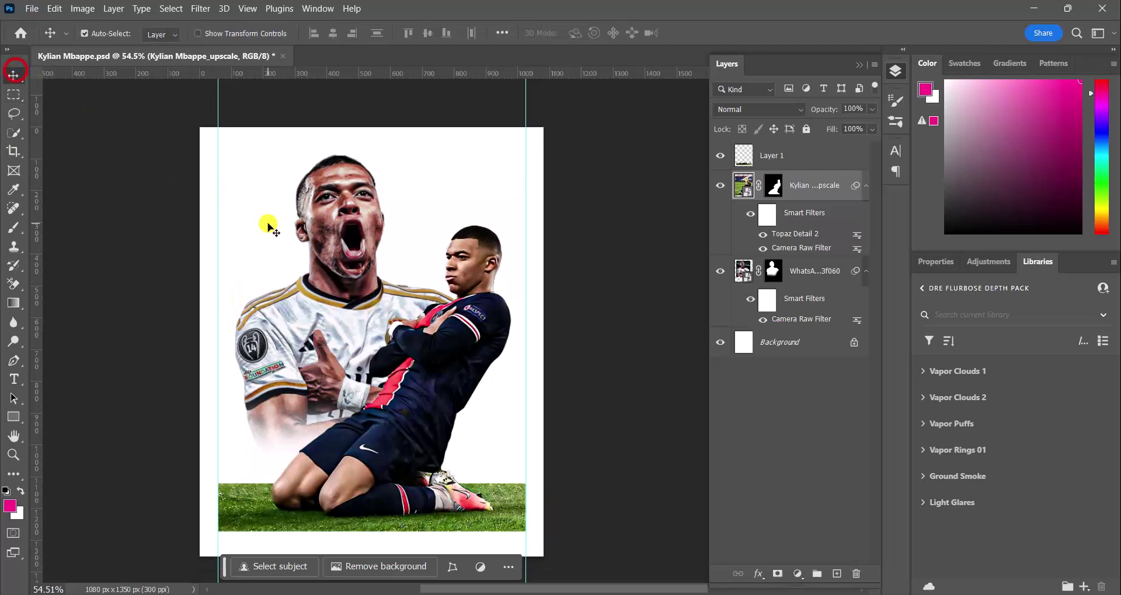
{"action": "key", "text": "ctrl+s"}
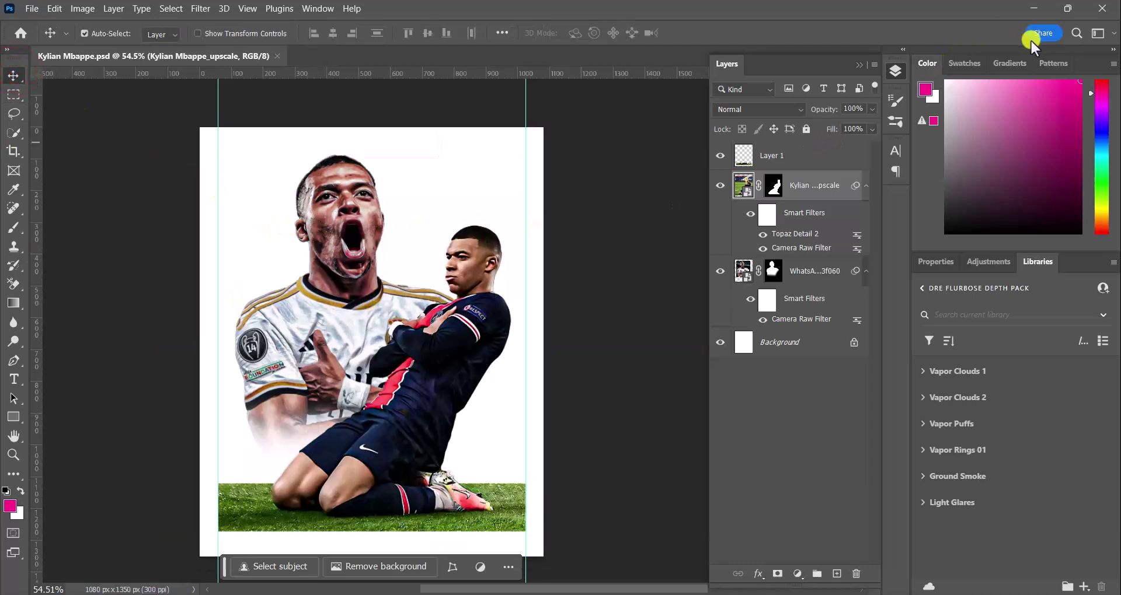
Distort the grass strip into a trapezoid by bringing its back corners inward and down, and place its layer beneath the kneeling player
{"action": "key", "text": "alt+bracketright"}
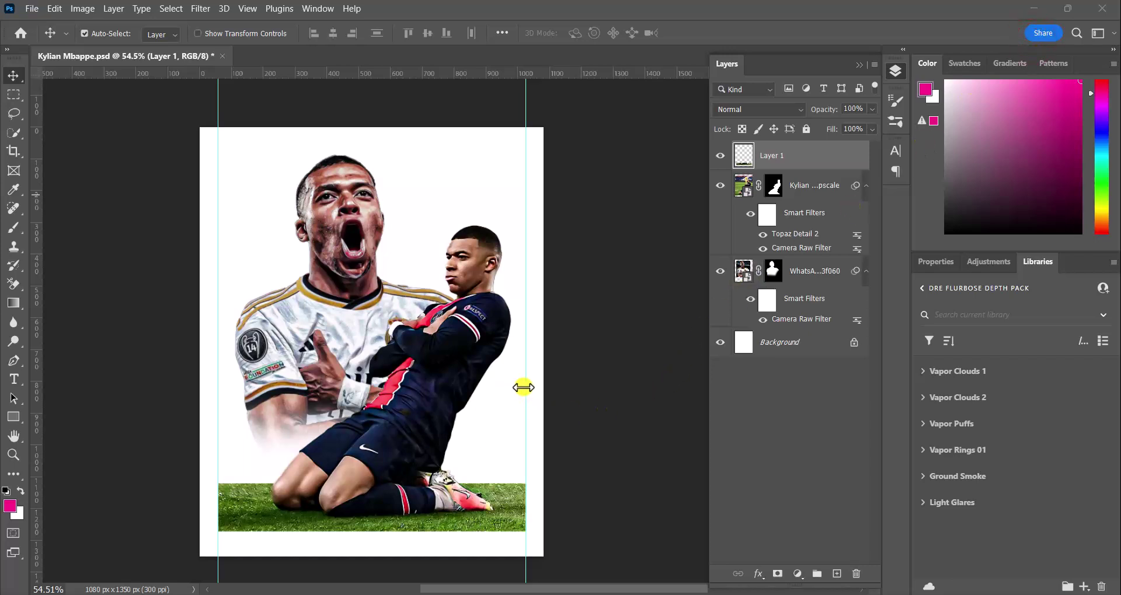
{"action": "left_click", "coordinate": [504, 408]}
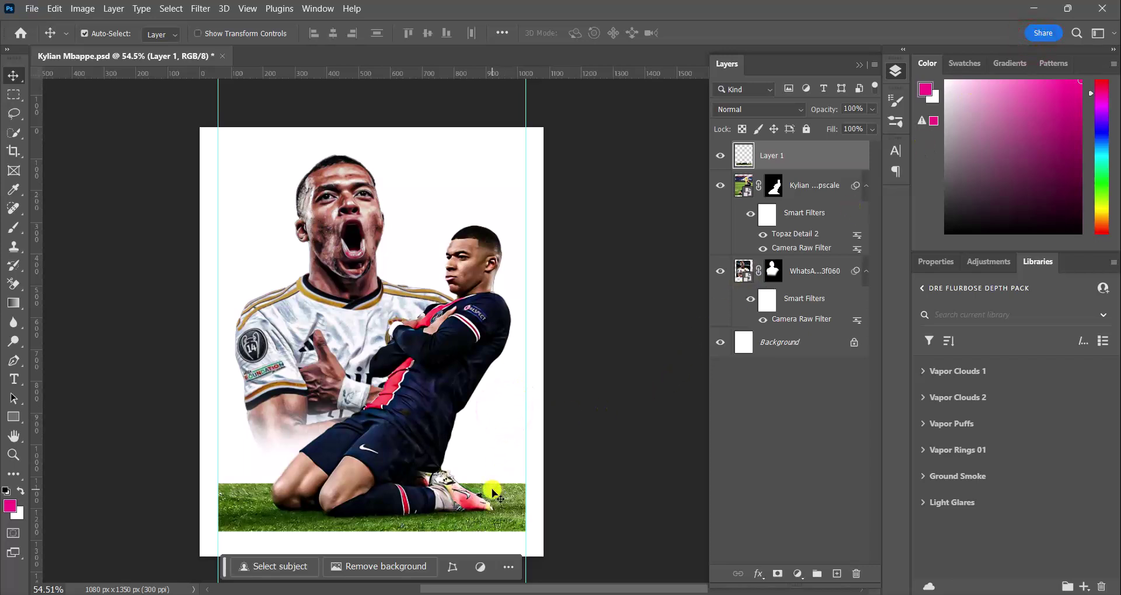
{"action": "left_click", "coordinate": [54, 9]}
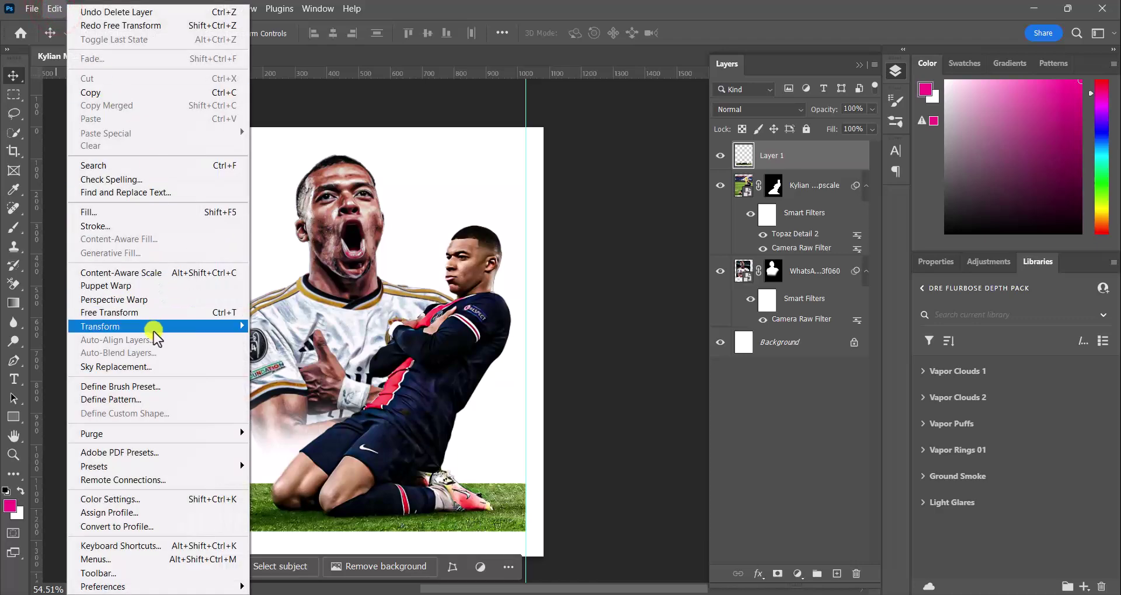
{"action": "mouse_move", "coordinate": [150, 327]}
{"action": "left_click", "coordinate": [303, 385]}
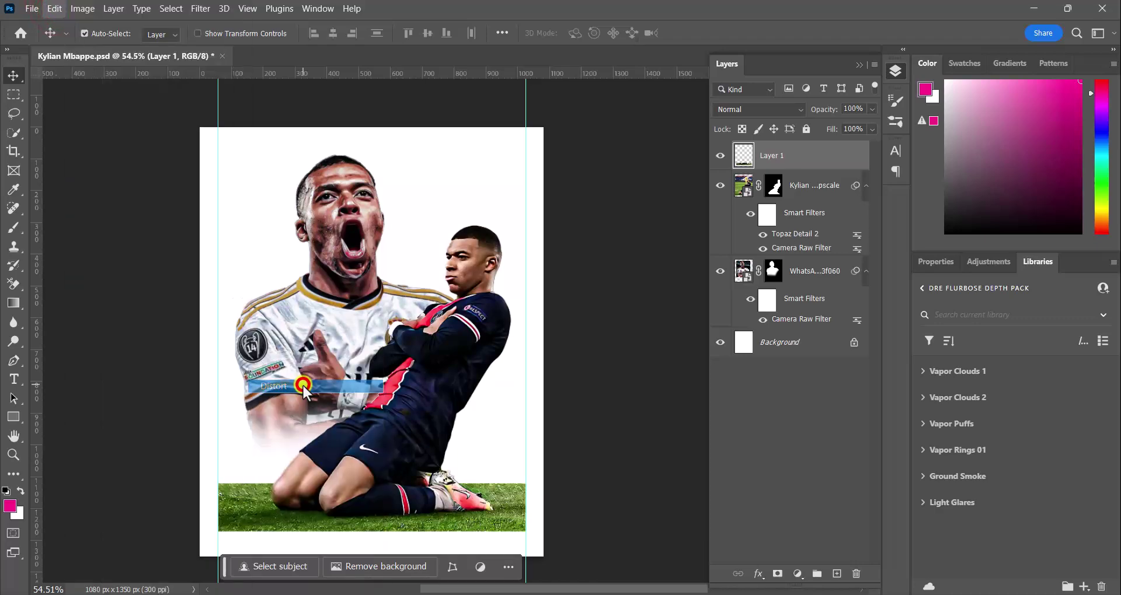
{"action": "left_click_drag", "start_coordinate": [219, 486], "coordinate": [250, 498]}
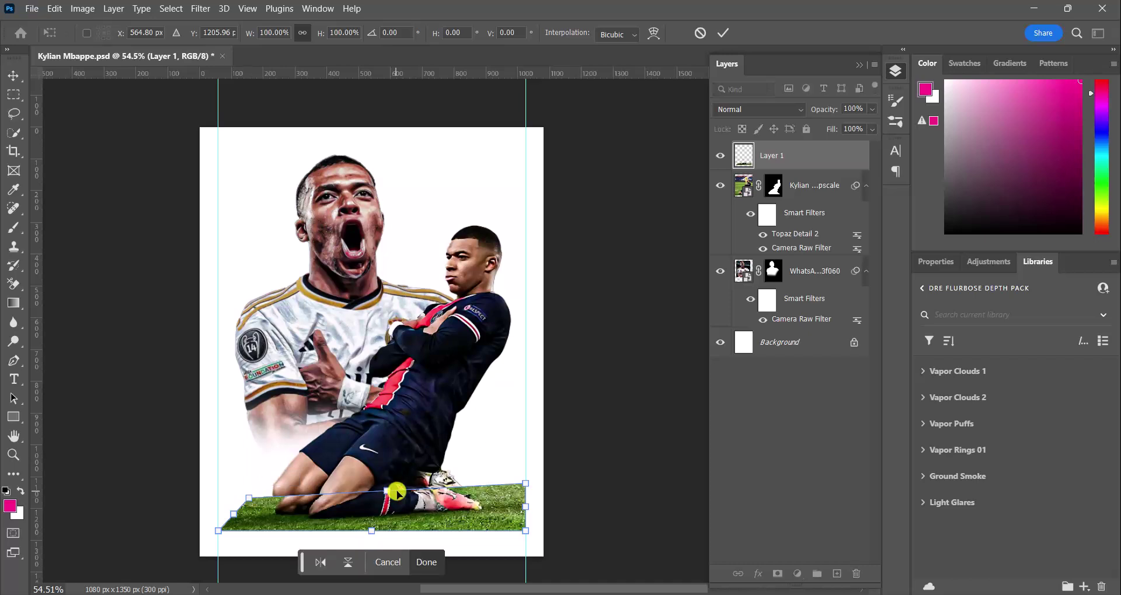
{"action": "left_click_drag", "start_coordinate": [525, 483], "coordinate": [503, 499]}
{"action": "left_click", "coordinate": [423, 563]}
{"action": "left_click_drag", "start_coordinate": [800, 161], "coordinate": [800, 241]}
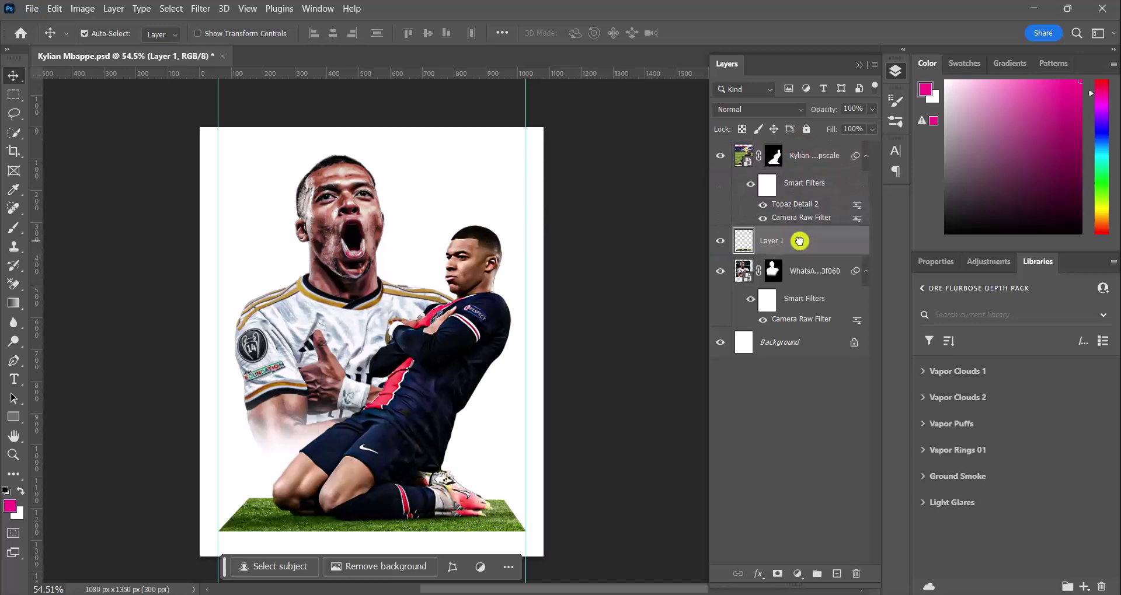
Distort the grass strip again, raising its back edge behind the kneeling player's knees and boots
{"action": "left_click", "coordinate": [55, 9]}
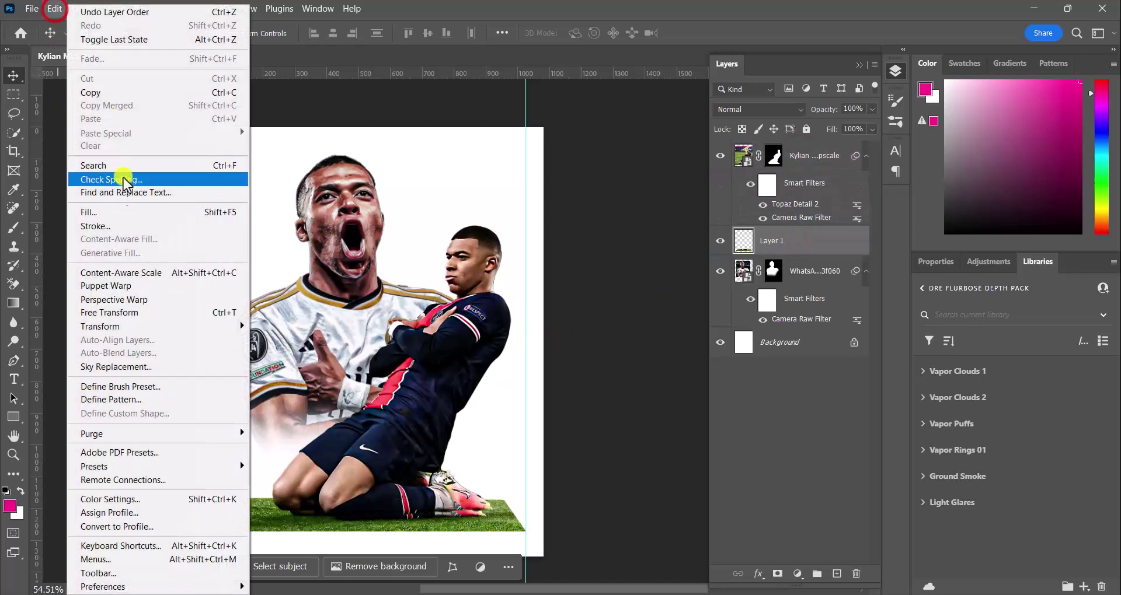
{"action": "mouse_move", "coordinate": [141, 331]}
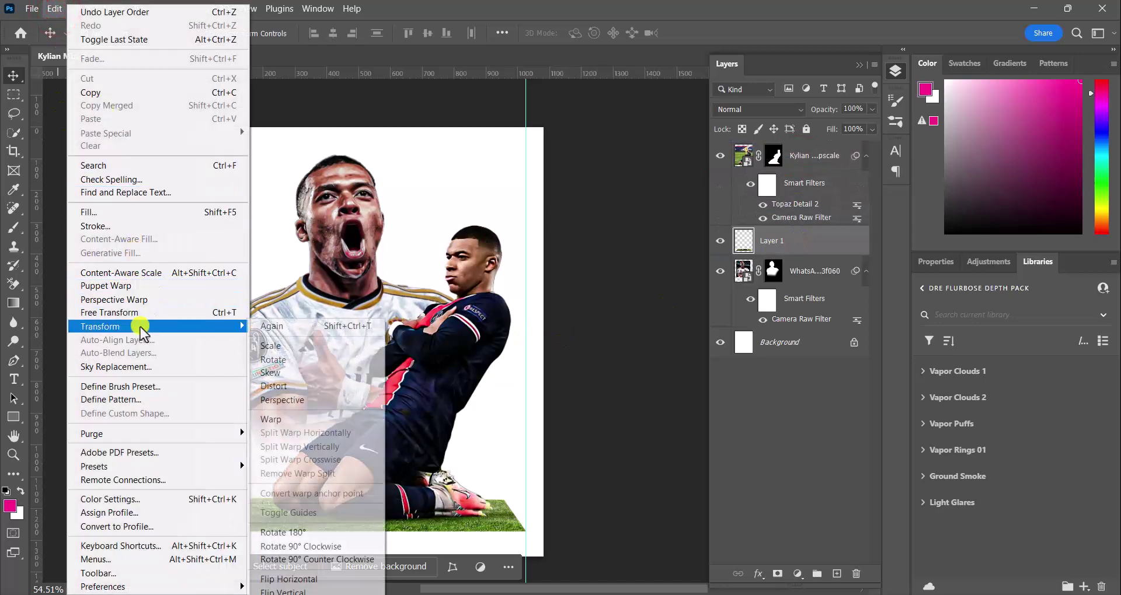
{"action": "left_click", "coordinate": [279, 387]}
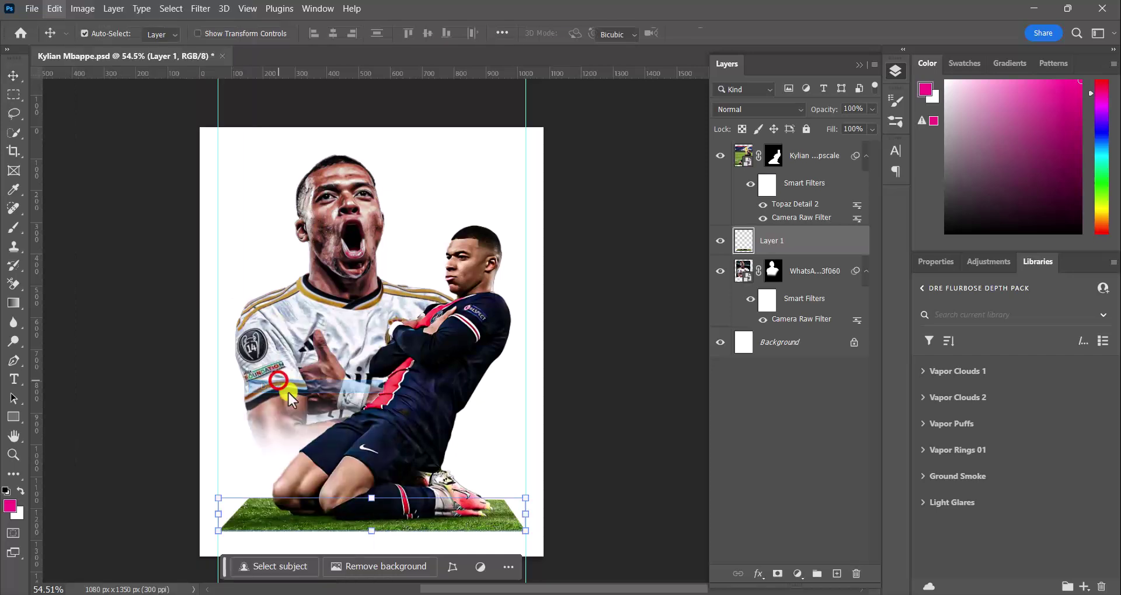
{"action": "left_click_drag", "start_coordinate": [219, 496], "coordinate": [219, 482]}
{"action": "left_click_drag", "start_coordinate": [523, 499], "coordinate": [515, 493]}
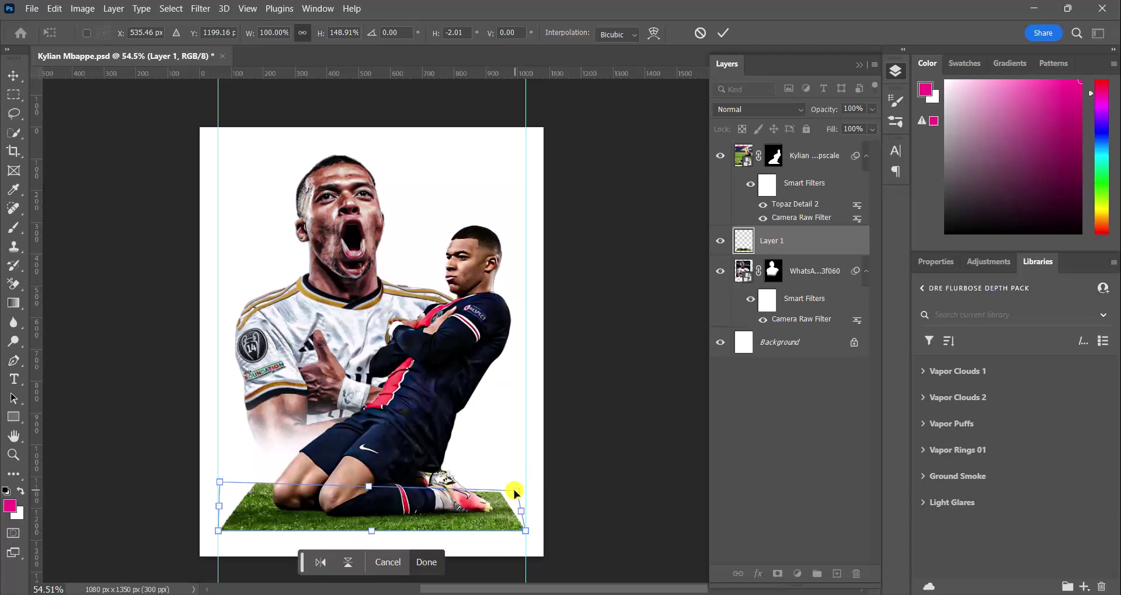
Fine-tune the grass strip's back corners so its back edge runs roughly level, and apply the distortion
{"action": "scroll", "coordinate": [478, 514], "scroll_direction": "up", "scroll_amount": 5}
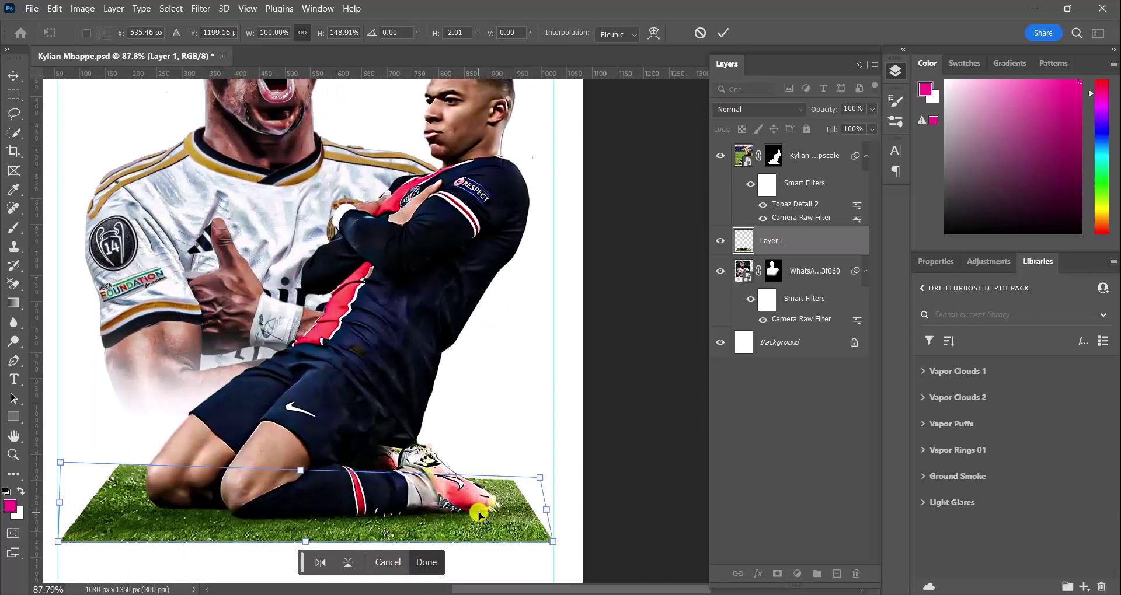
{"action": "scroll", "coordinate": [479, 514], "scroll_direction": "up", "scroll_amount": 2}
{"action": "left_click_drag", "start_coordinate": [552, 471], "coordinate": [545, 461]}
{"action": "left_click_drag", "start_coordinate": [349, 493], "coordinate": [470, 457]}
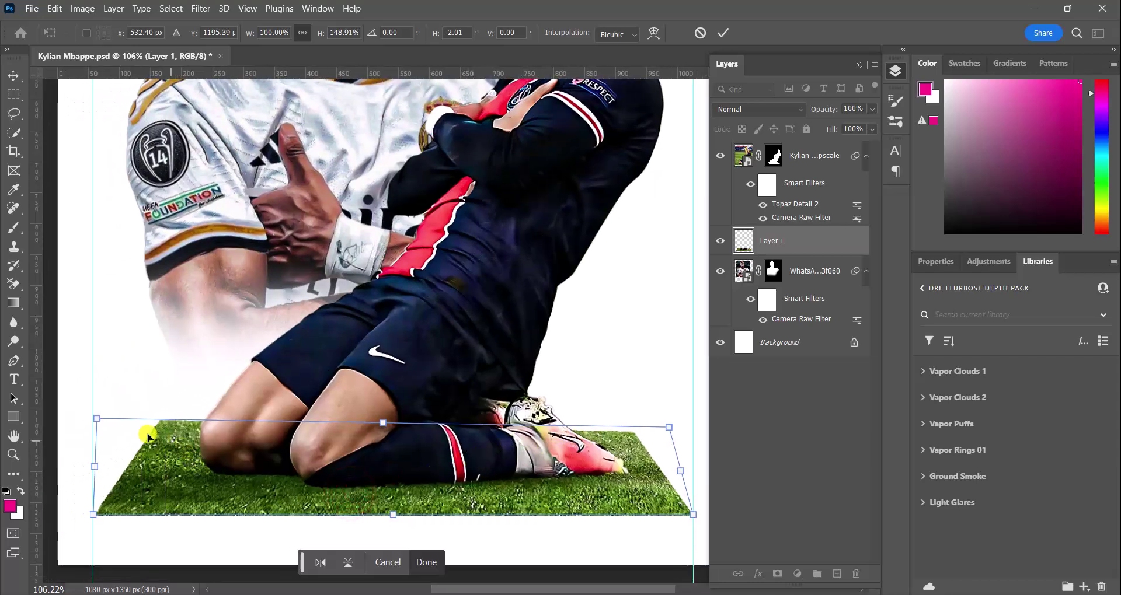
{"action": "left_click_drag", "start_coordinate": [96, 419], "coordinate": [109, 439]}
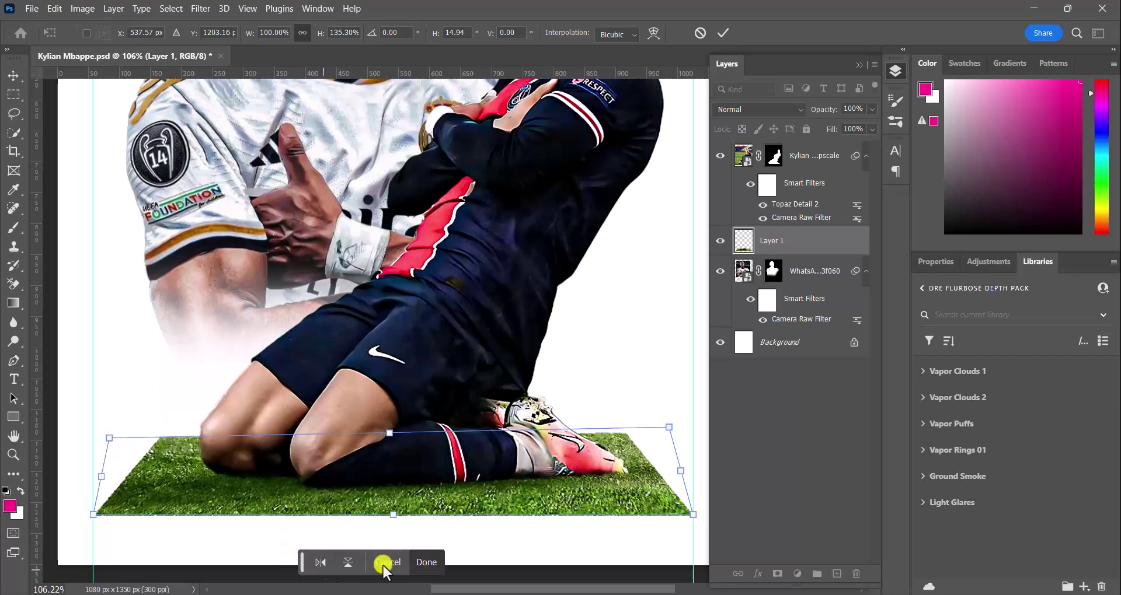
{"action": "left_click", "coordinate": [440, 562]}
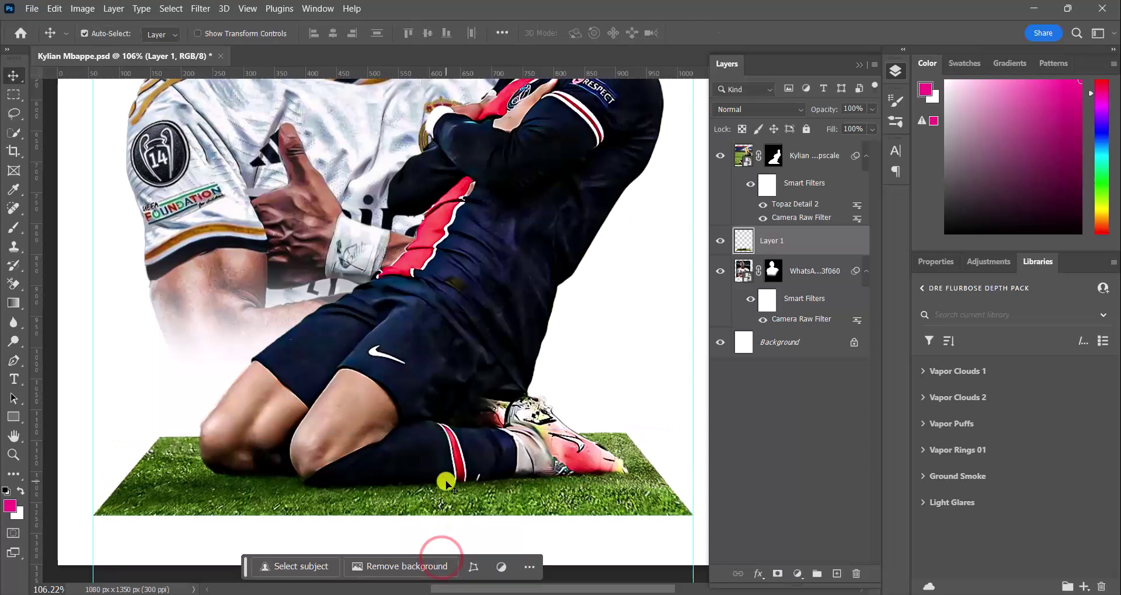
{"action": "scroll", "coordinate": [471, 435], "scroll_direction": "down", "scroll_amount": 3}
{"action": "scroll", "coordinate": [471, 438], "scroll_direction": "down", "scroll_amount": 3}
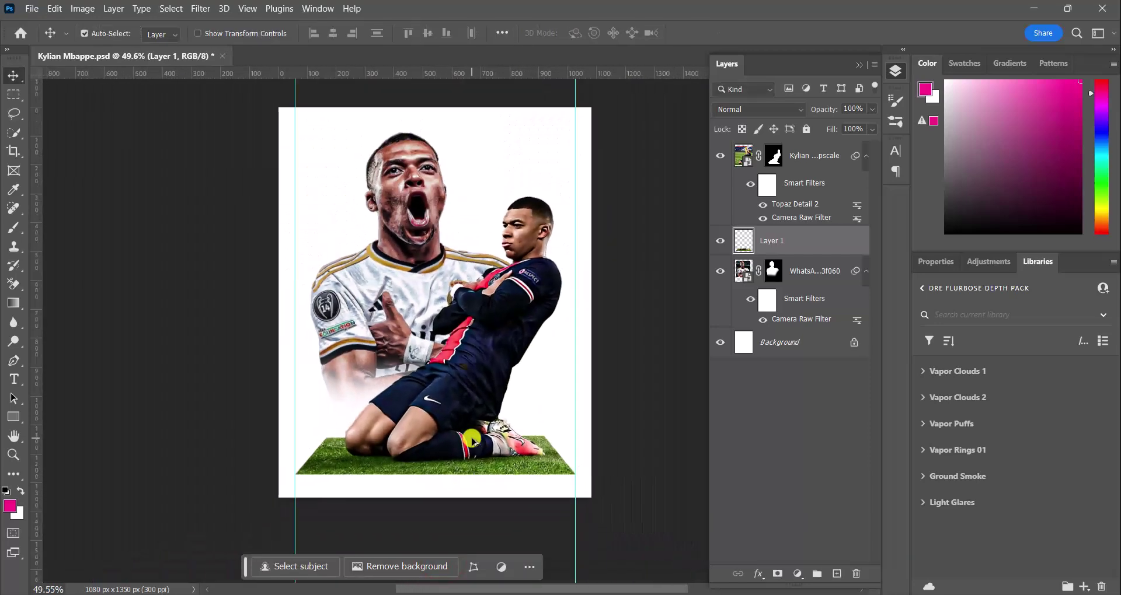
Duplicate the masked kneeling player layer above the grass
{"action": "left_click_drag", "start_coordinate": [469, 330], "coordinate": [448, 387]}
{"action": "key", "text": "alt+comma"}
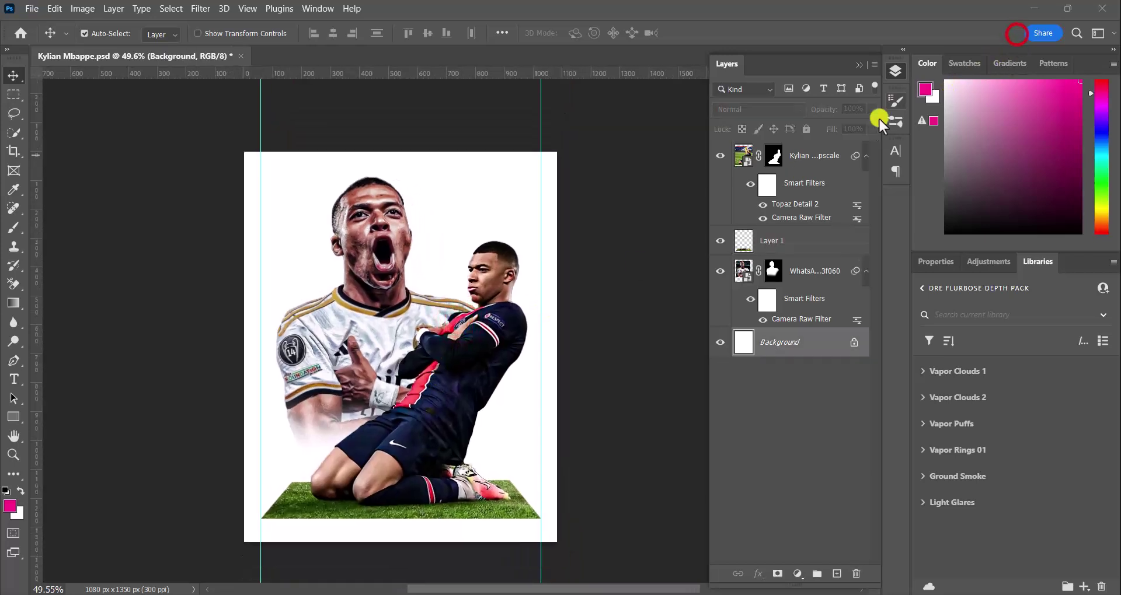
{"action": "left_click", "coordinate": [806, 159]}
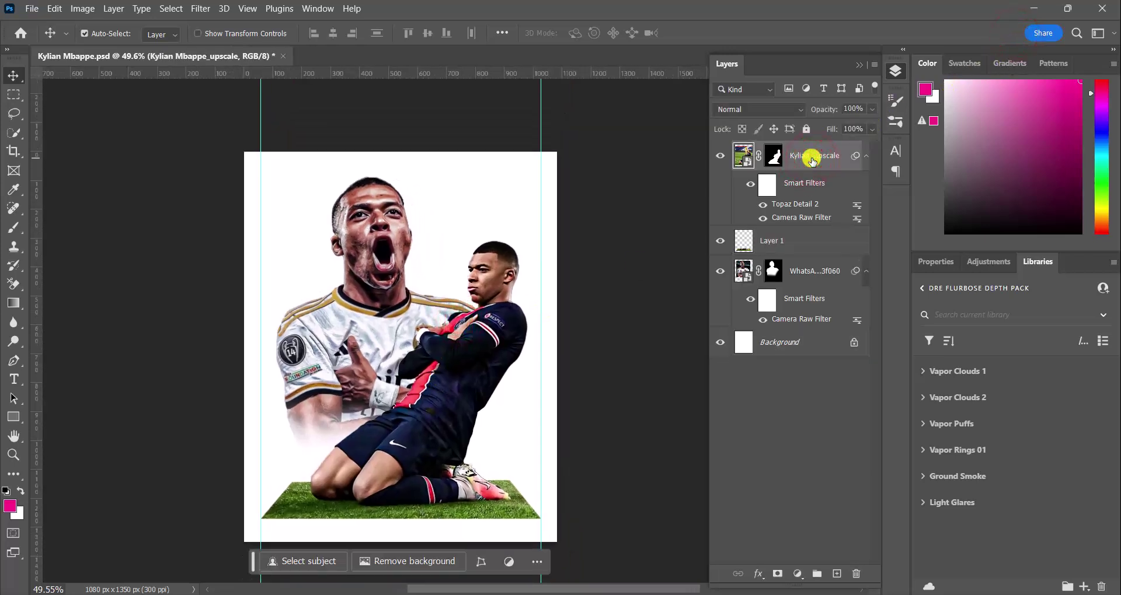
{"action": "key", "text": "ctrl+j"}
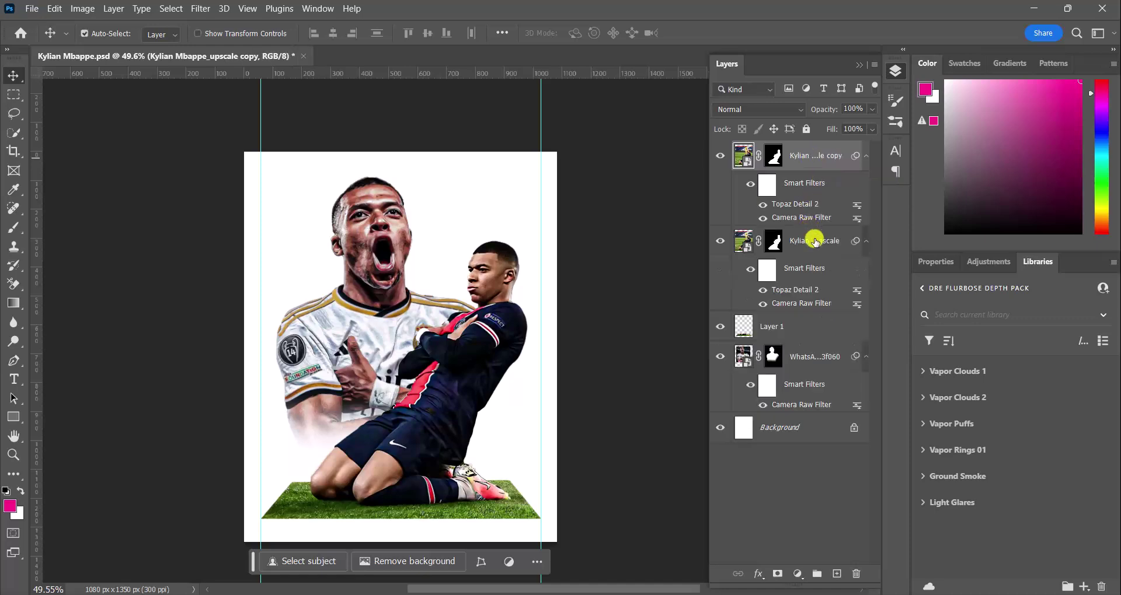
Rasterize the duplicated kneeling player layer, convert it to a Smart Object, and place it beneath the original player layer
{"action": "right_click", "coordinate": [809, 167]}
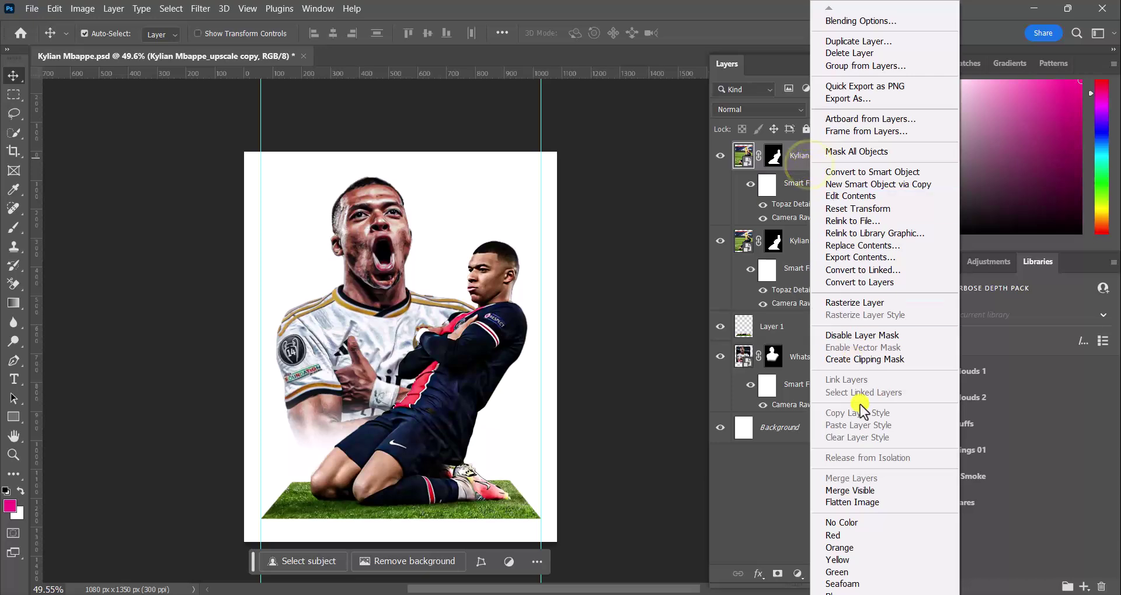
{"action": "left_click", "coordinate": [851, 302]}
{"action": "right_click", "coordinate": [806, 156]}
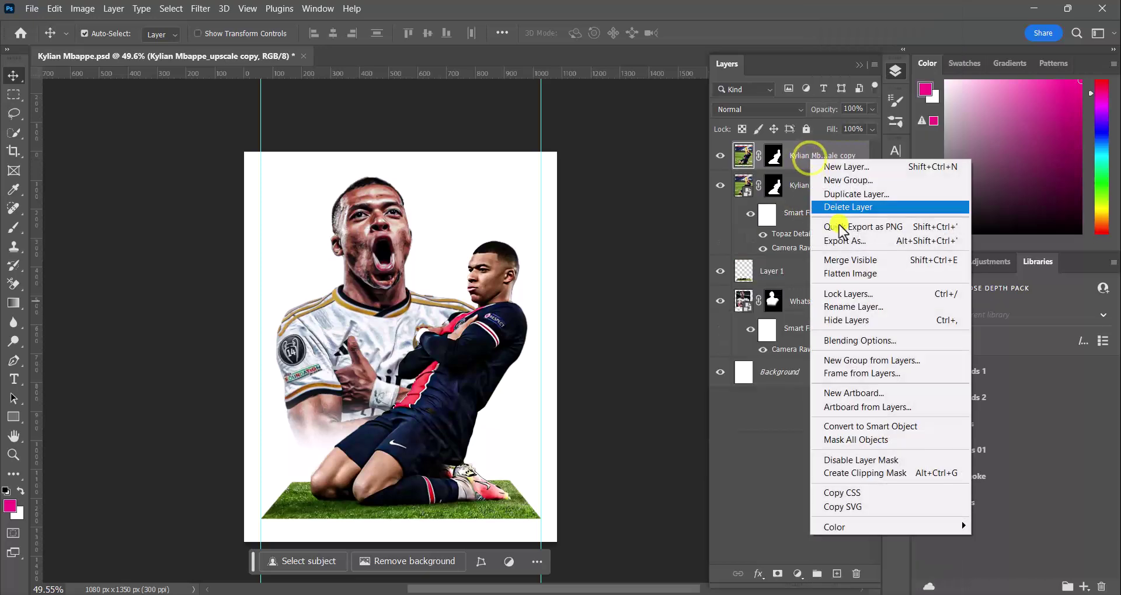
{"action": "left_click", "coordinate": [879, 425]}
{"action": "left_click_drag", "start_coordinate": [803, 158], "coordinate": [814, 248]}
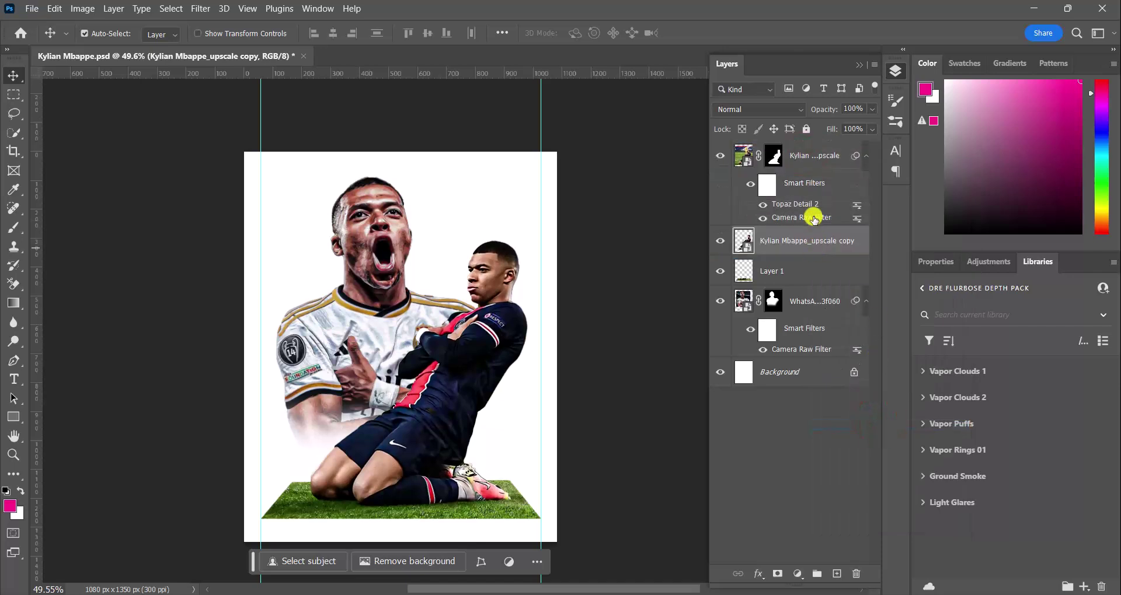
Apply a Motion Blur with an angle of 11° and a distance of 92 pixels to the player copy
{"action": "left_click", "coordinate": [199, 8]}
{"action": "mouse_move", "coordinate": [254, 184]}
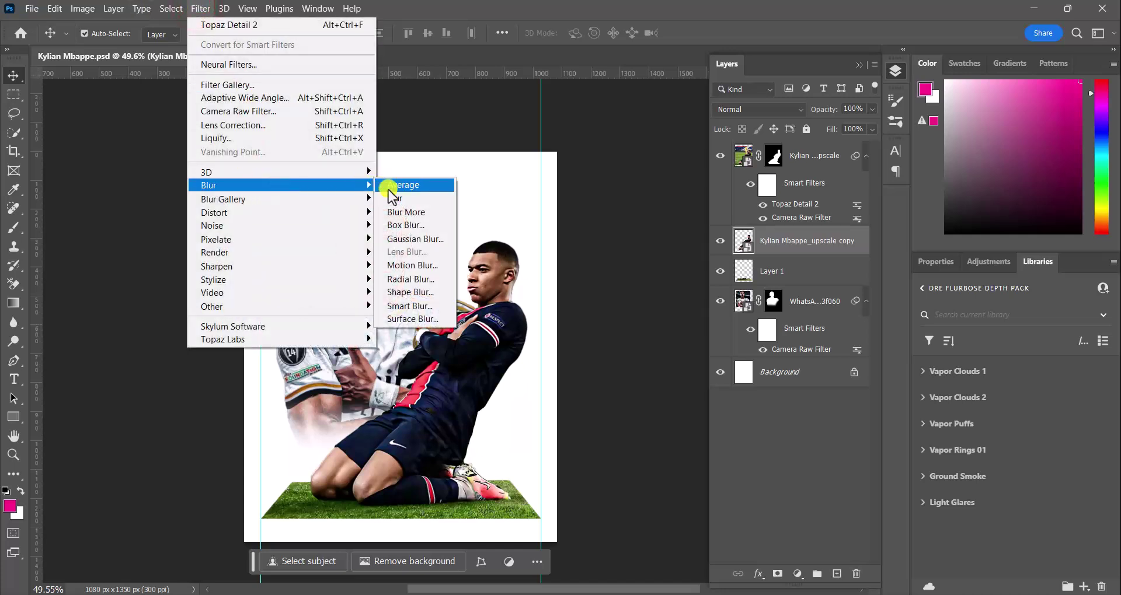
{"action": "left_click", "coordinate": [412, 265]}
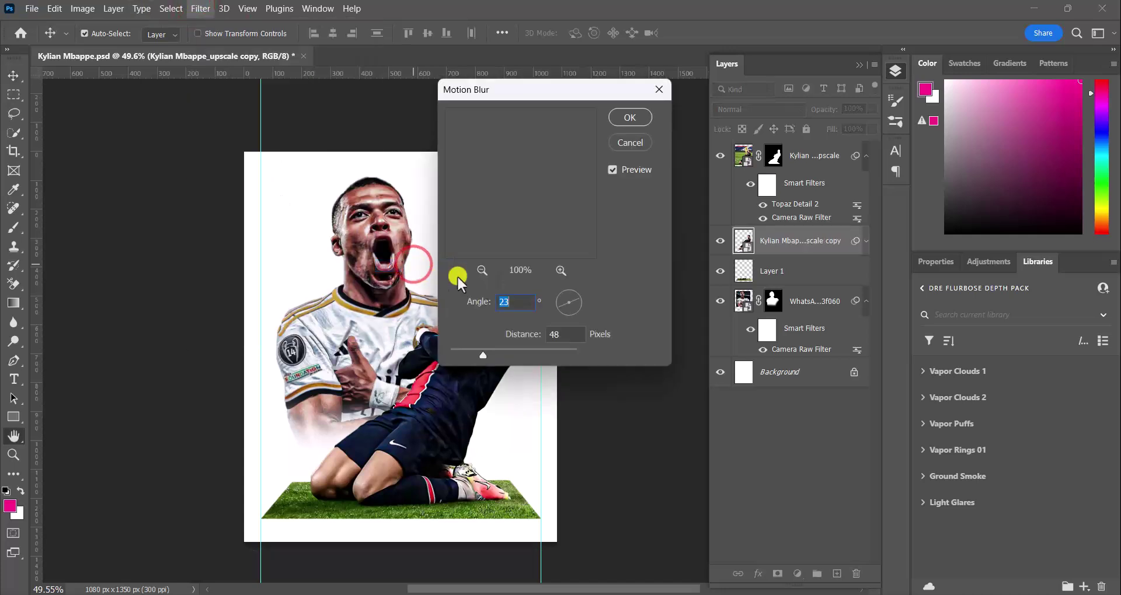
{"action": "left_click_drag", "start_coordinate": [555, 93], "coordinate": [810, 166]}
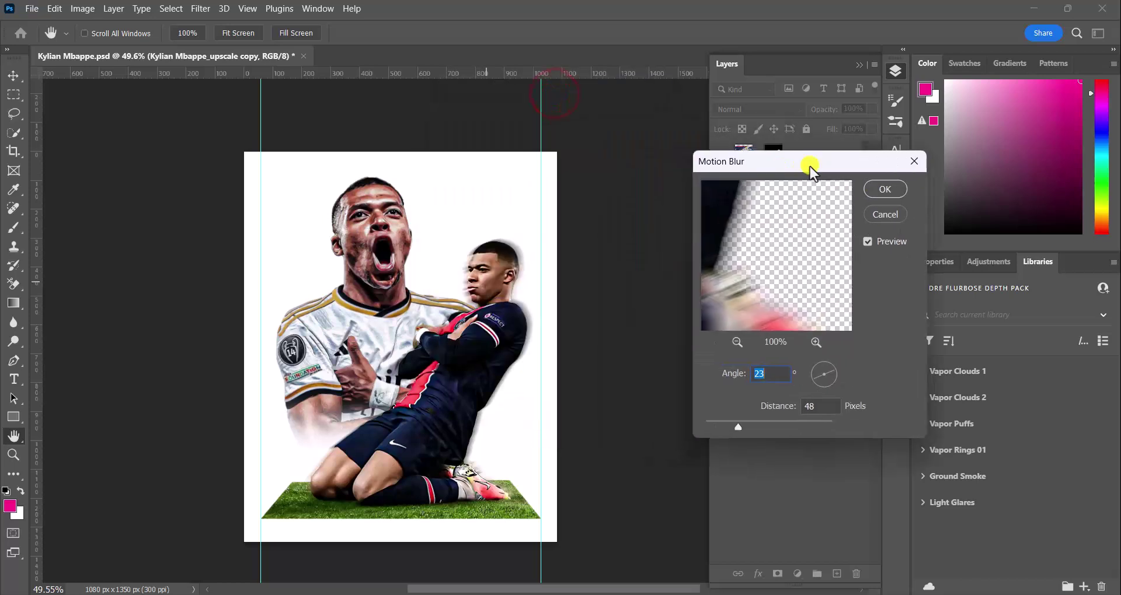
{"action": "mouse_move", "coordinate": [742, 419]}
{"action": "left_mouse_down"}
{"action": "mouse_move", "coordinate": [737, 428]}
{"action": "mouse_move", "coordinate": [762, 429]}
{"action": "left_mouse_up"}
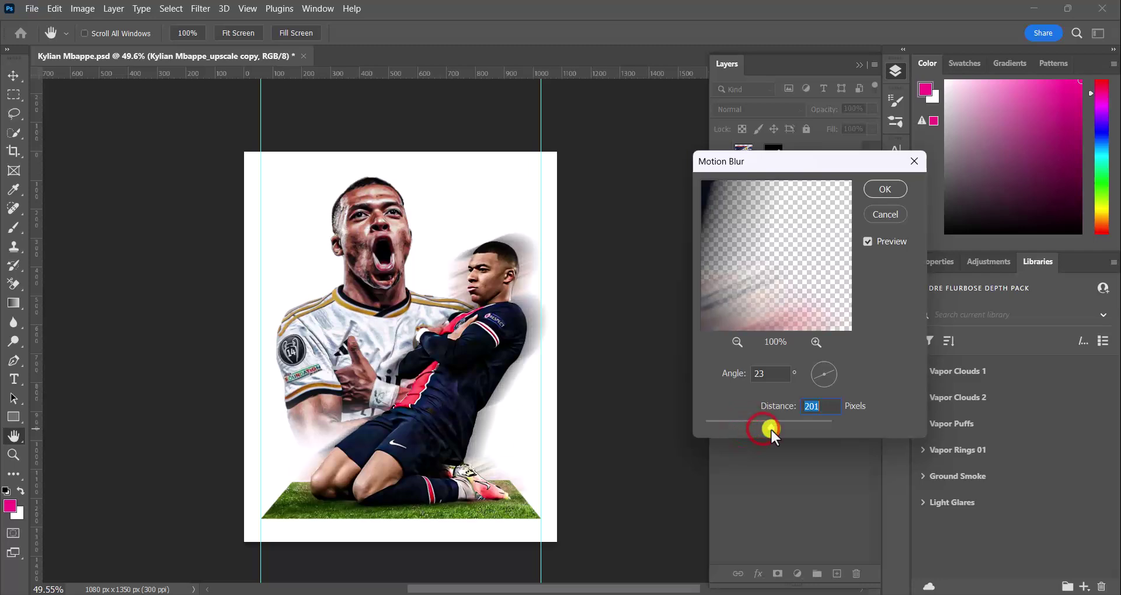
{"action": "left_click", "coordinate": [762, 428]}
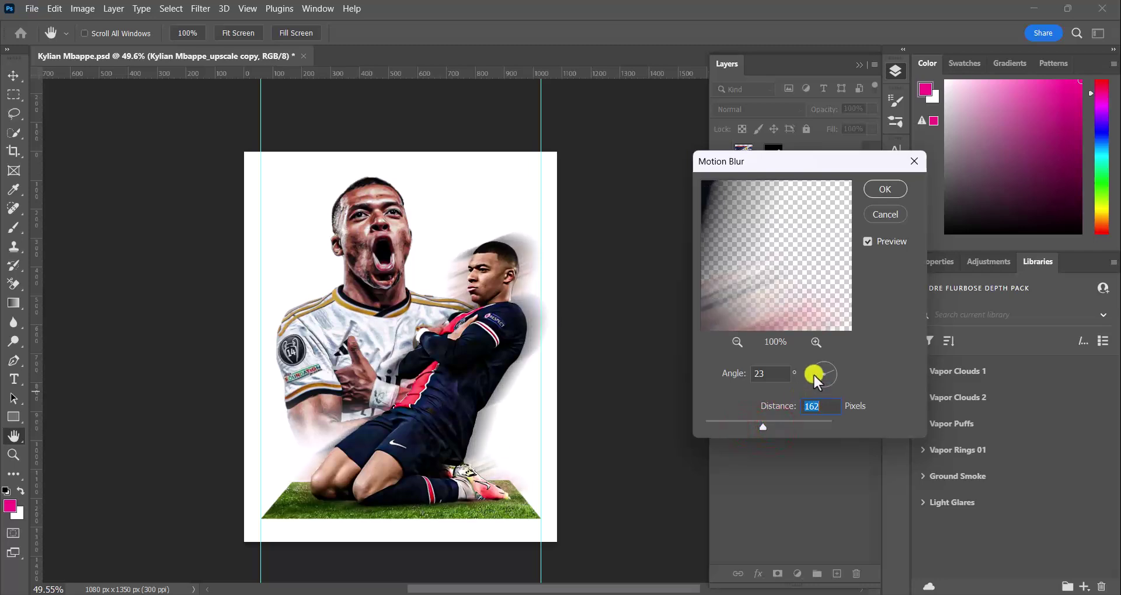
{"action": "left_click_drag", "start_coordinate": [814, 373], "coordinate": [815, 376]}
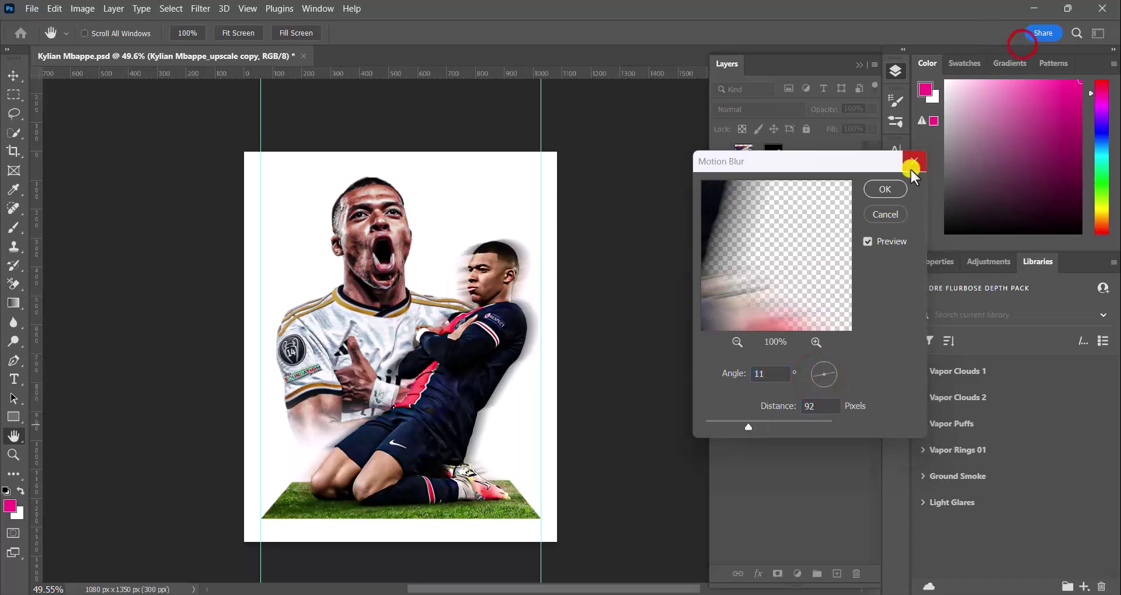
{"action": "left_click", "coordinate": [884, 189]}
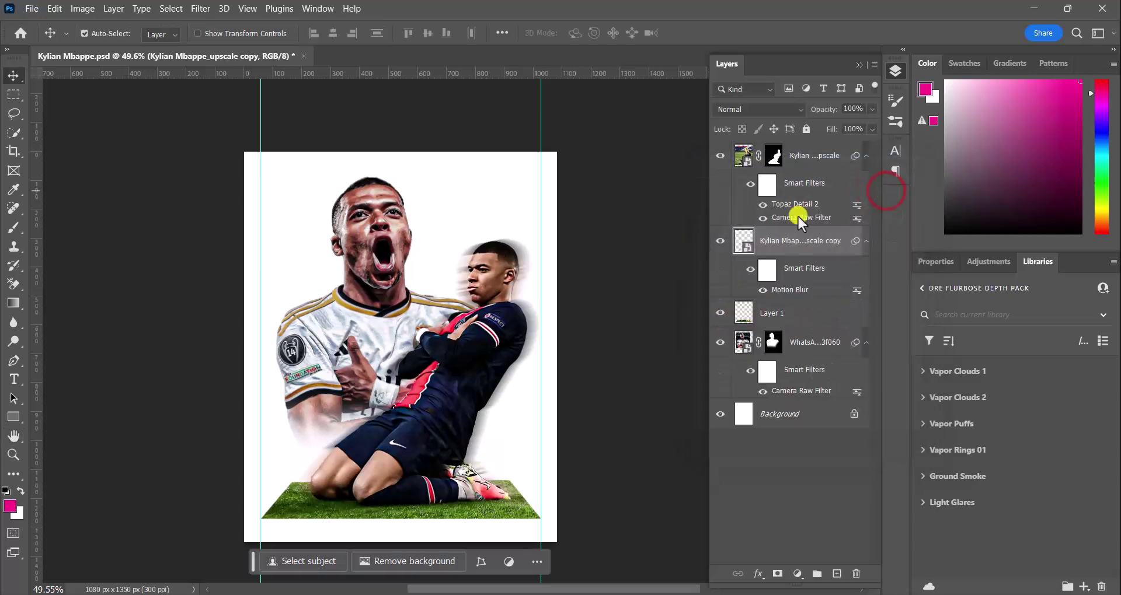
Apply a Gaussian Blur with a radius of 4.2 pixels to the motion-blurred player copy
{"action": "left_click", "coordinate": [201, 9]}
{"action": "mouse_move", "coordinate": [269, 188]}
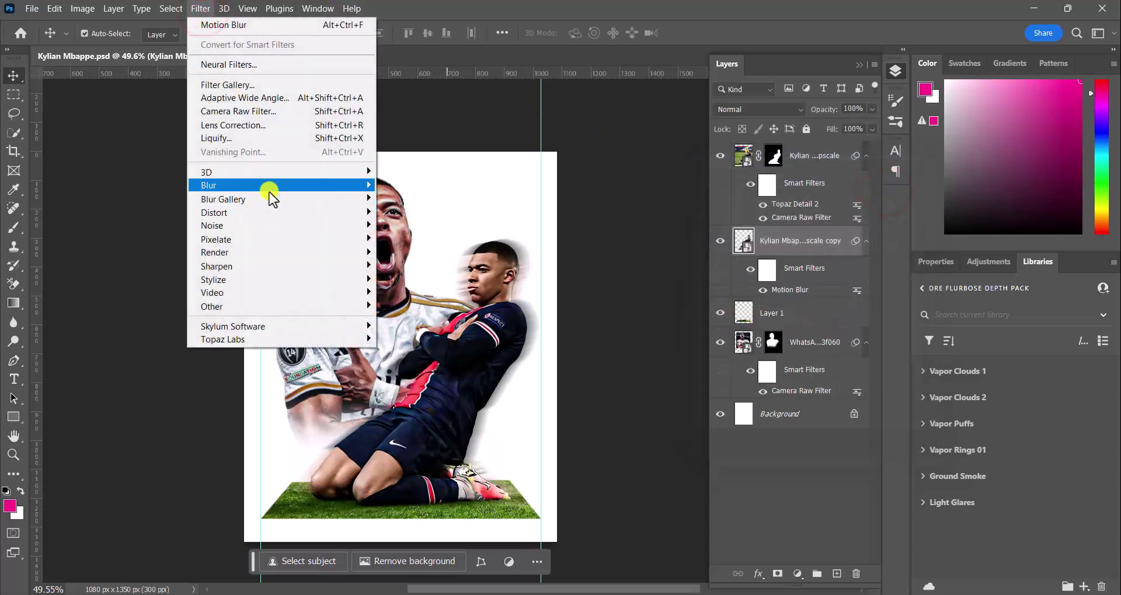
{"action": "left_click", "coordinate": [415, 239]}
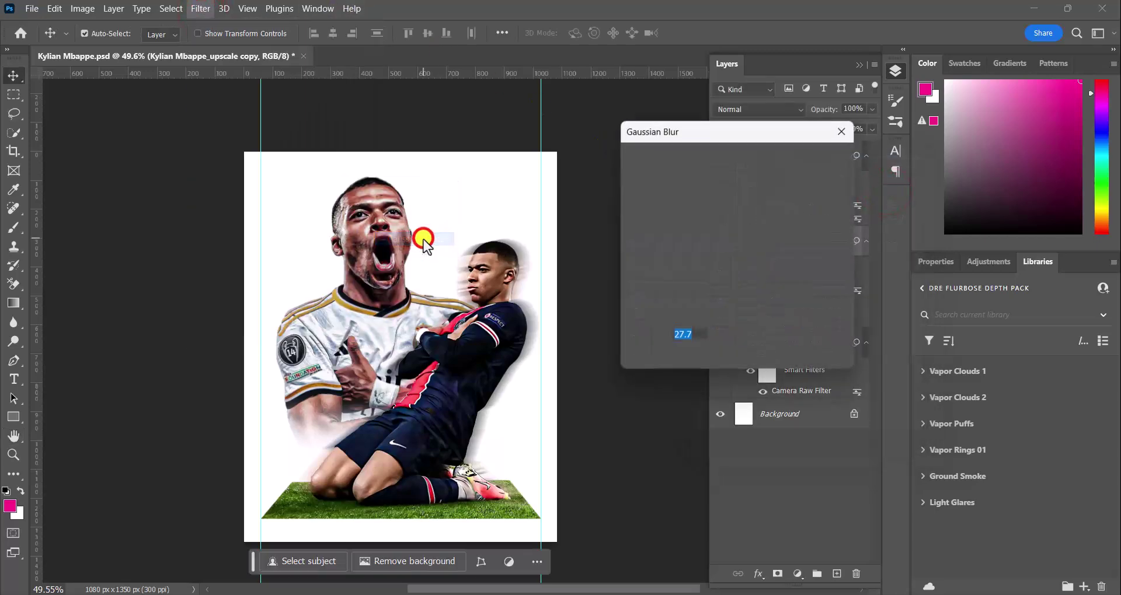
{"action": "left_click_drag", "start_coordinate": [698, 358], "coordinate": [645, 356]}
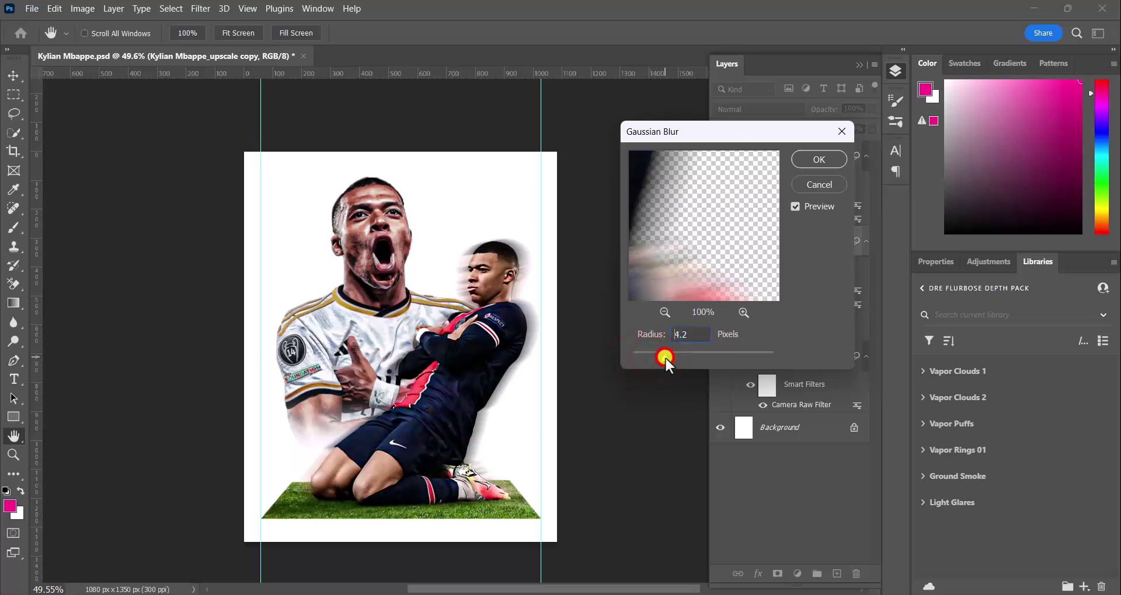
{"action": "left_click", "coordinate": [817, 160]}
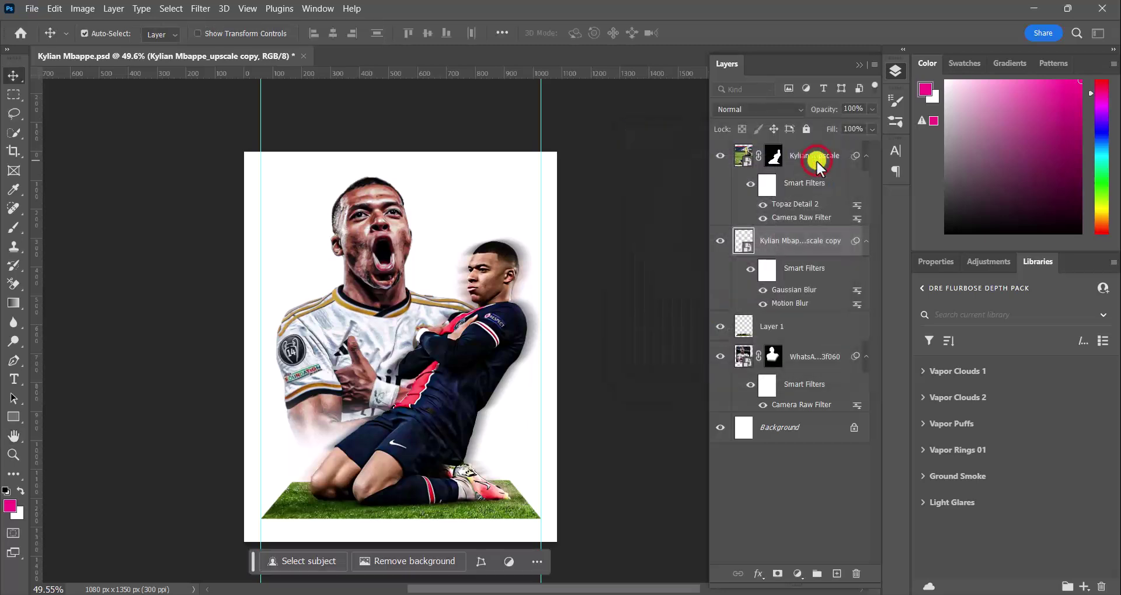
Set the player copy's Motion Blur to an angle of 20° and a distance of 64 pixels
{"action": "double_click", "coordinate": [791, 305]}
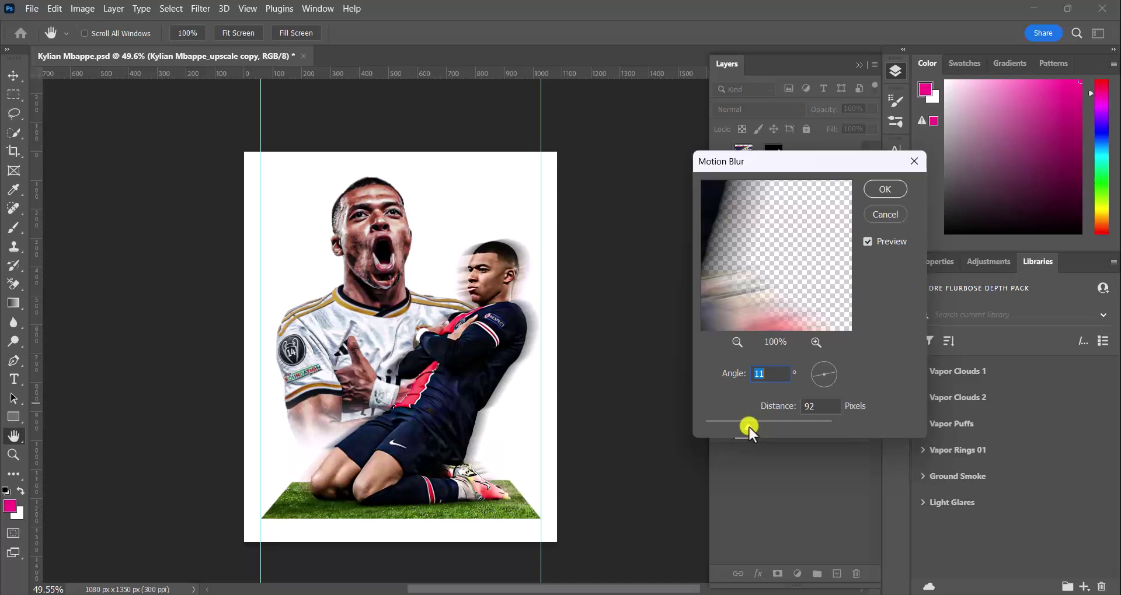
{"action": "left_click_drag", "start_coordinate": [748, 426], "coordinate": [751, 425]}
{"action": "left_click_drag", "start_coordinate": [818, 372], "coordinate": [816, 376]}
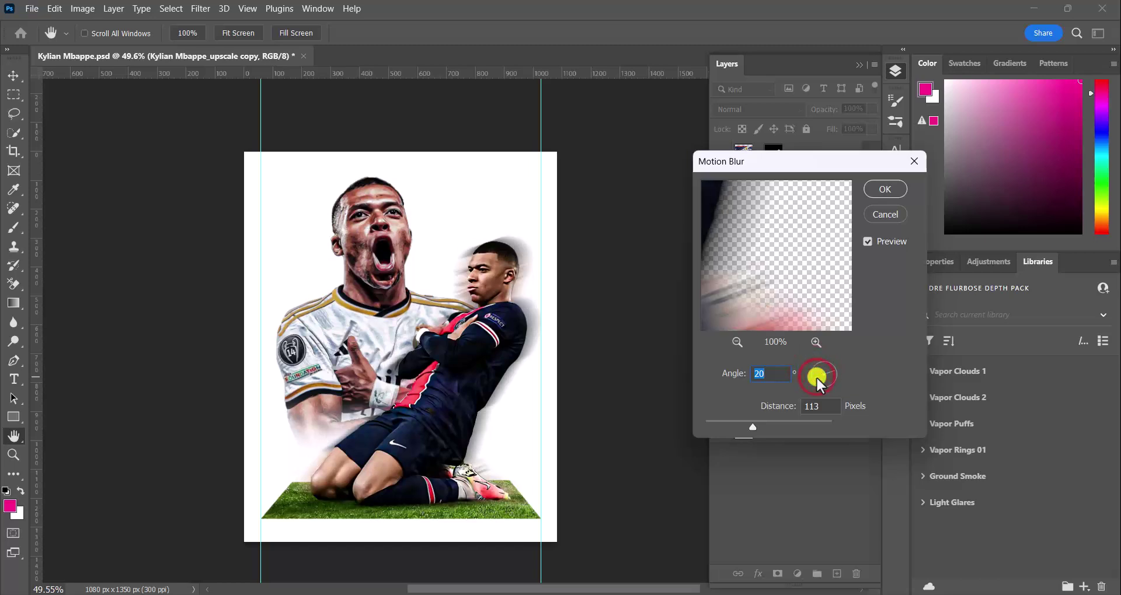
{"action": "left_click_drag", "start_coordinate": [751, 426], "coordinate": [744, 425]}
{"action": "left_click", "coordinate": [884, 189]}
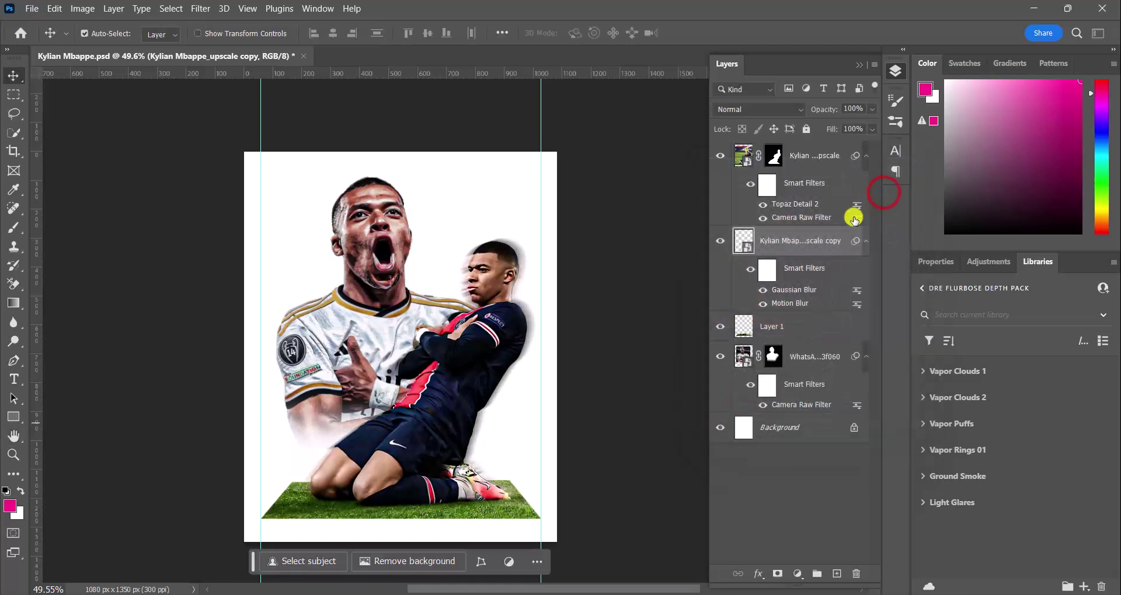
Move the blurred player copy about 46 px to the right, behind the sharp kneeling player
{"action": "key", "text": "ctrl+t"}
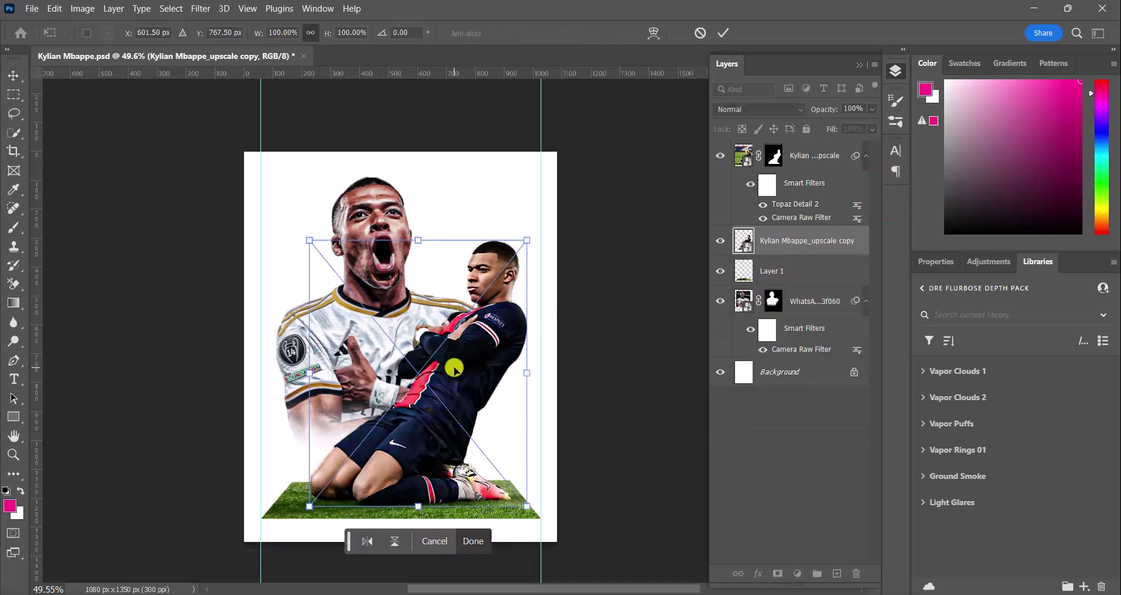
{"action": "left_click_drag", "start_coordinate": [446, 363], "coordinate": [459, 363]}
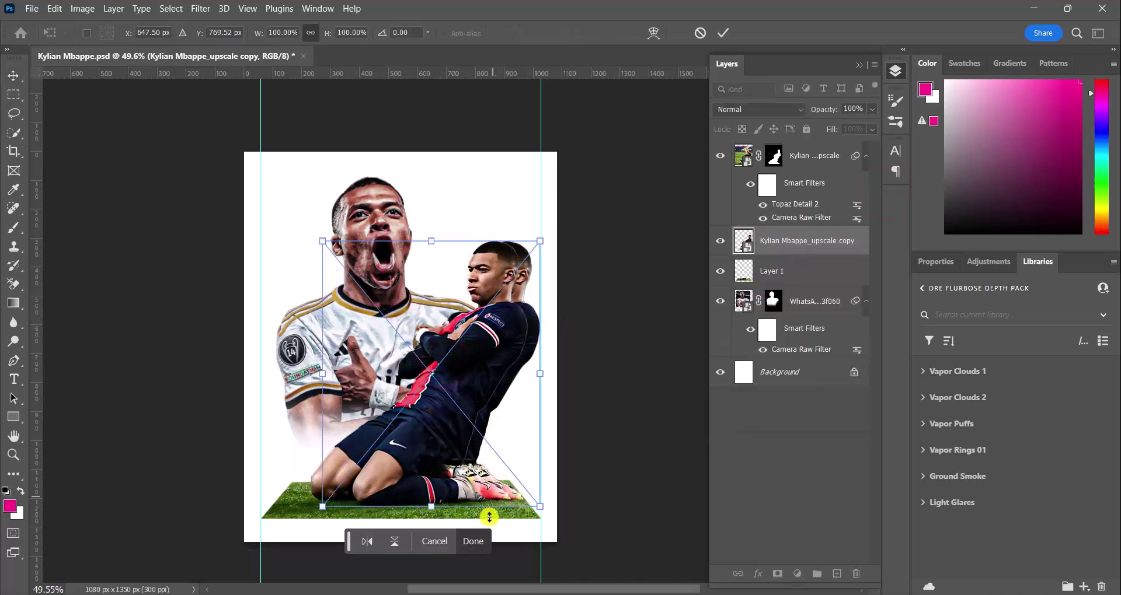
{"action": "left_click", "coordinate": [475, 537]}
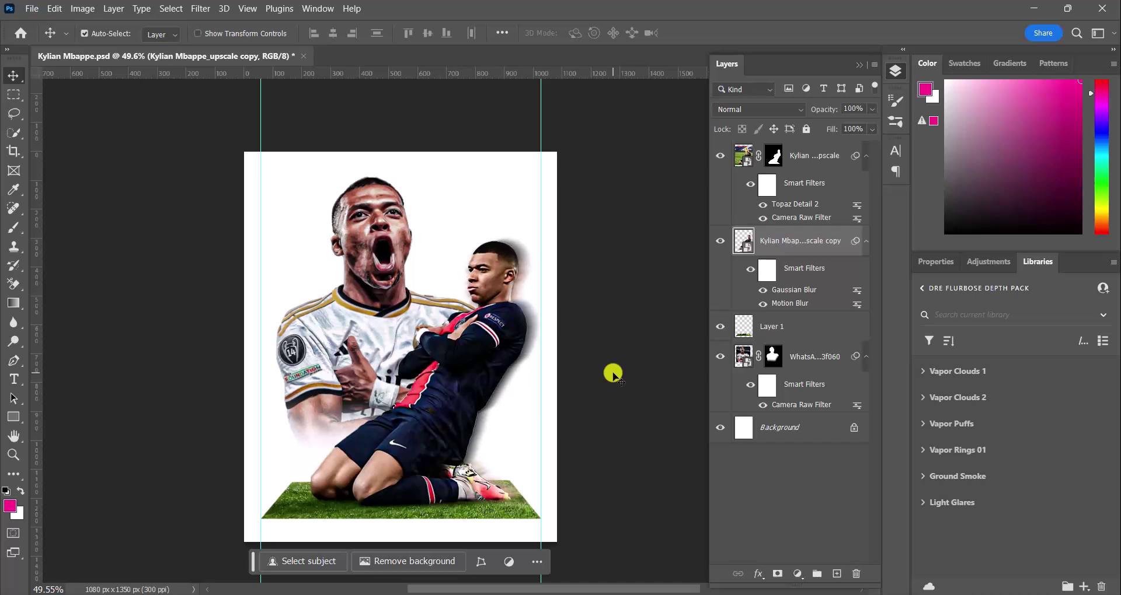
Increase the player copy's Motion Blur distance to 106 pixels
{"action": "double_click", "coordinate": [800, 305]}
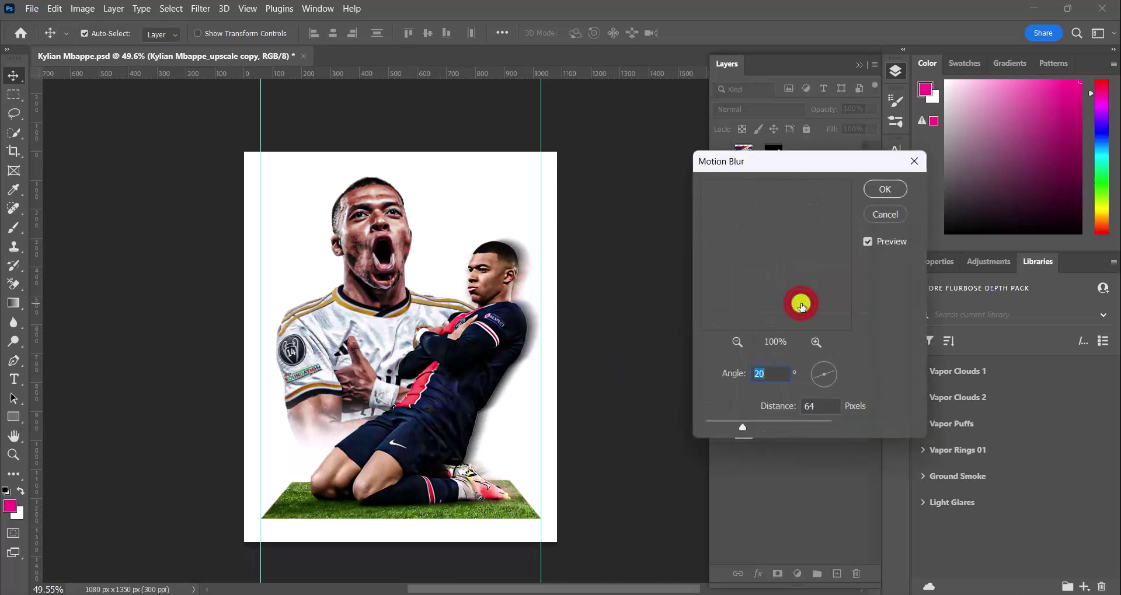
{"action": "left_click_drag", "start_coordinate": [744, 427], "coordinate": [750, 426]}
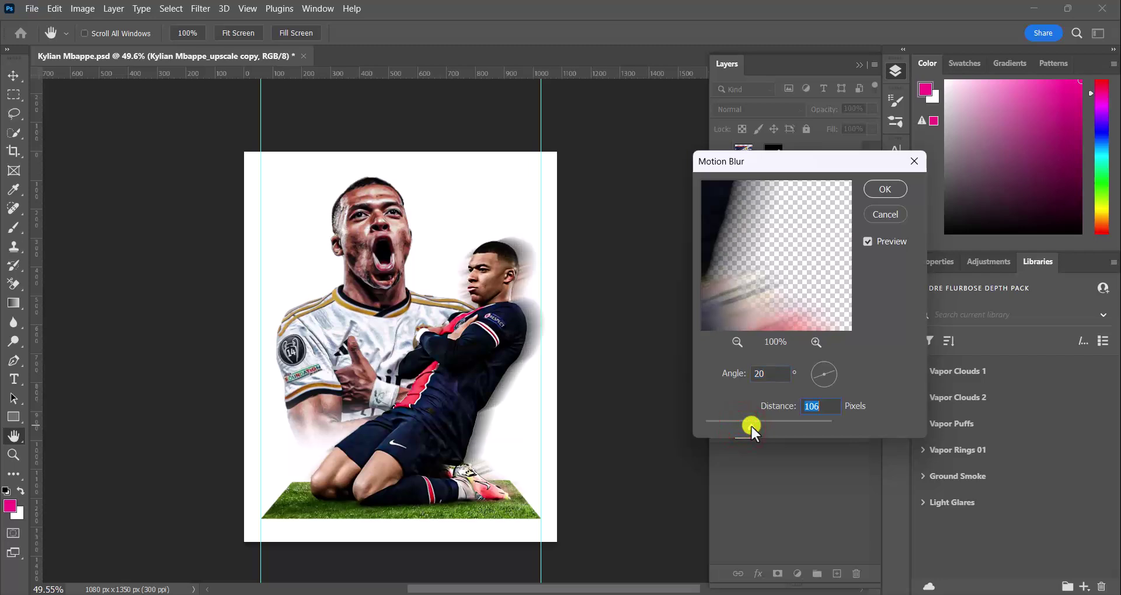
{"action": "left_click", "coordinate": [885, 188]}
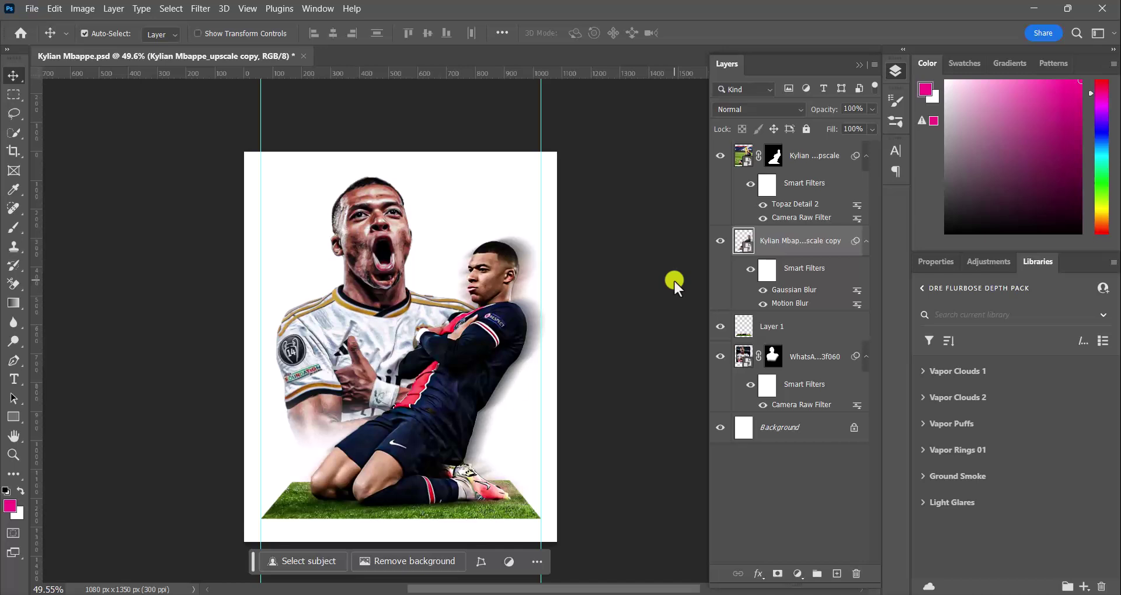
Delete the Gaussian Blur smart filter from the player copy
{"action": "left_click", "coordinate": [797, 296]}
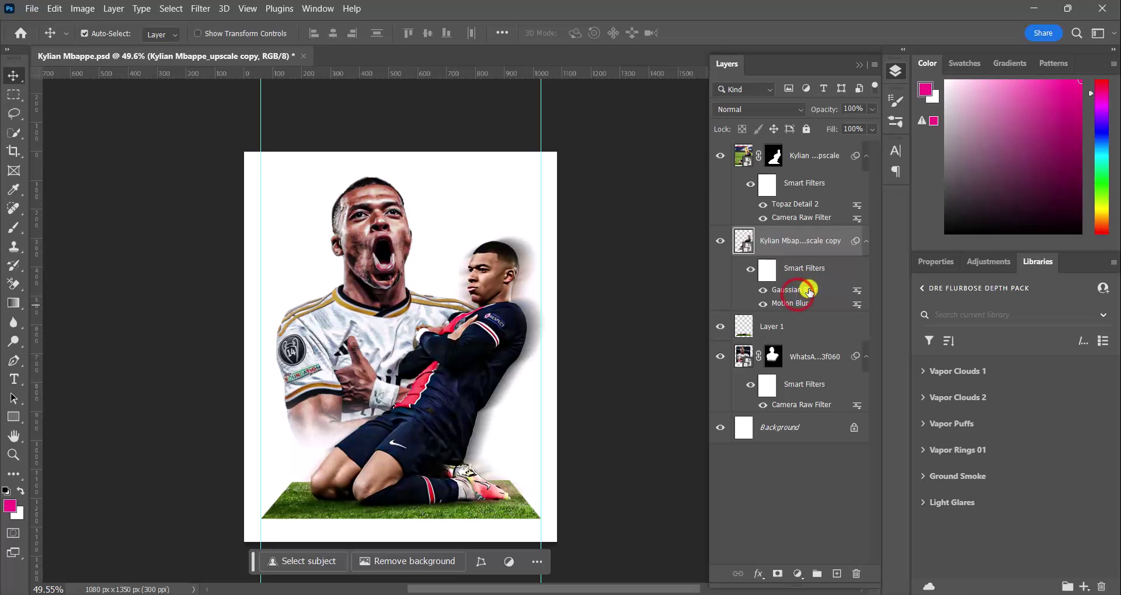
{"action": "right_click", "coordinate": [854, 295]}
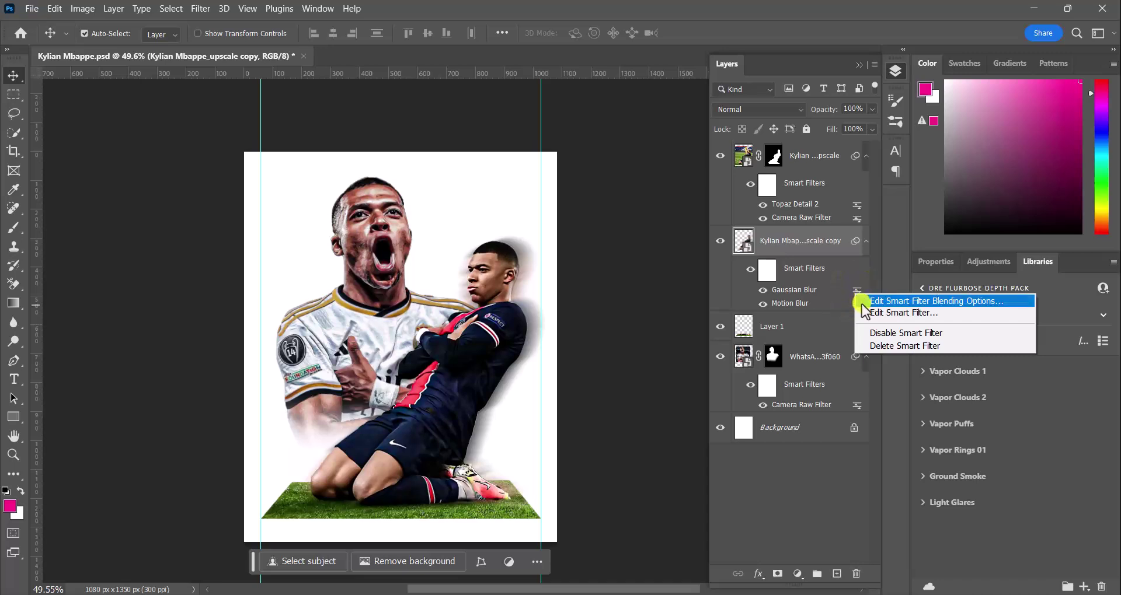
{"action": "left_click", "coordinate": [897, 346]}
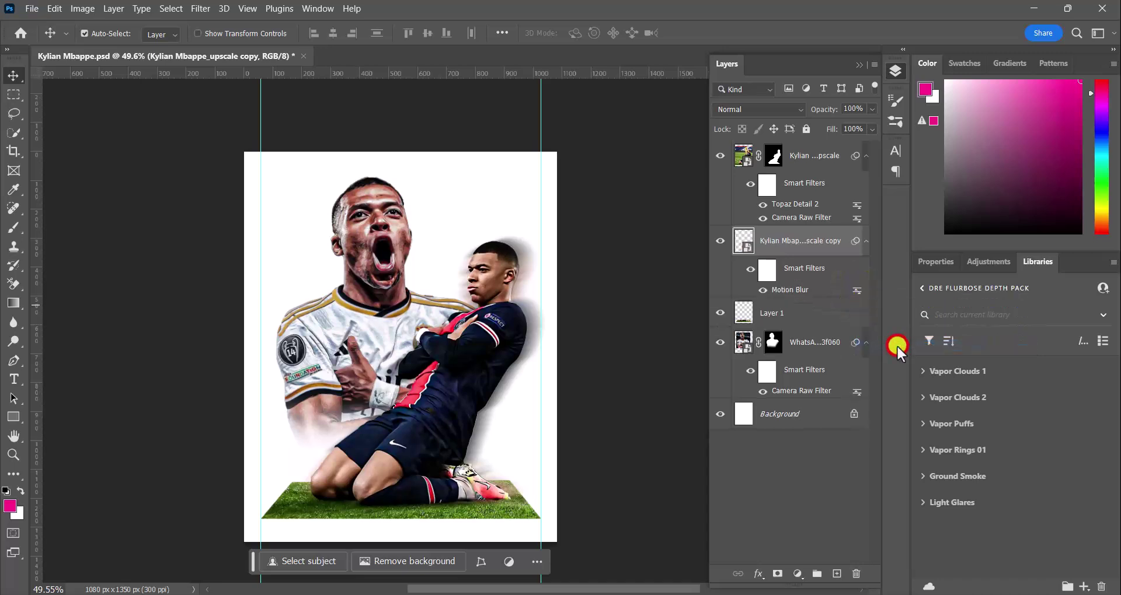
Set the player copy's Motion Blur to an angle of 11° and a distance of 278 pixels
{"action": "left_click", "coordinate": [804, 291]}
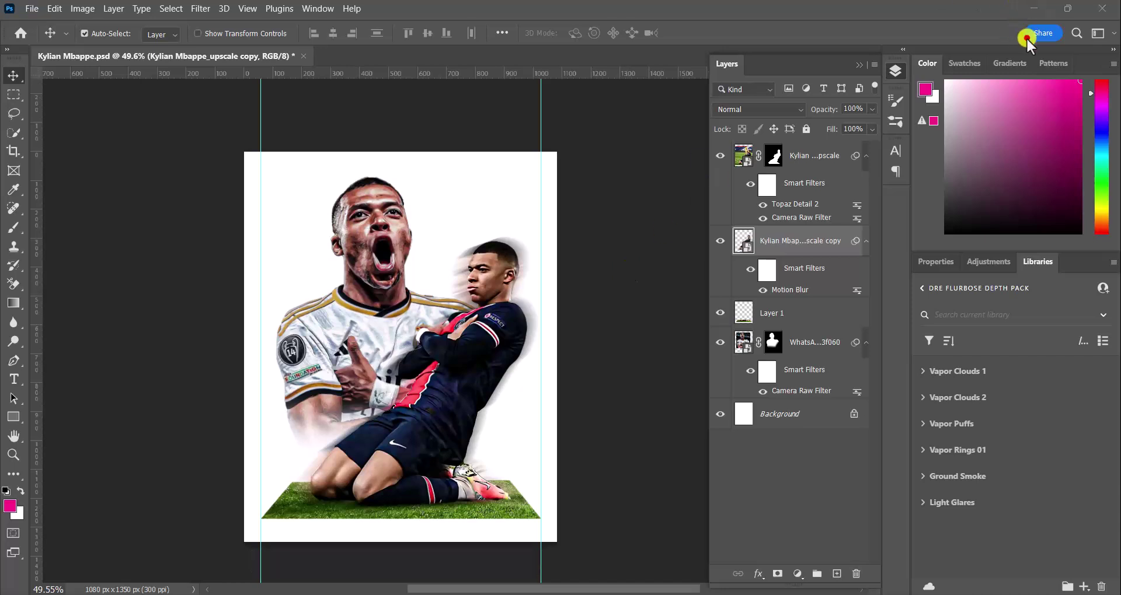
{"action": "key", "text": "ctrl+alt+f"}
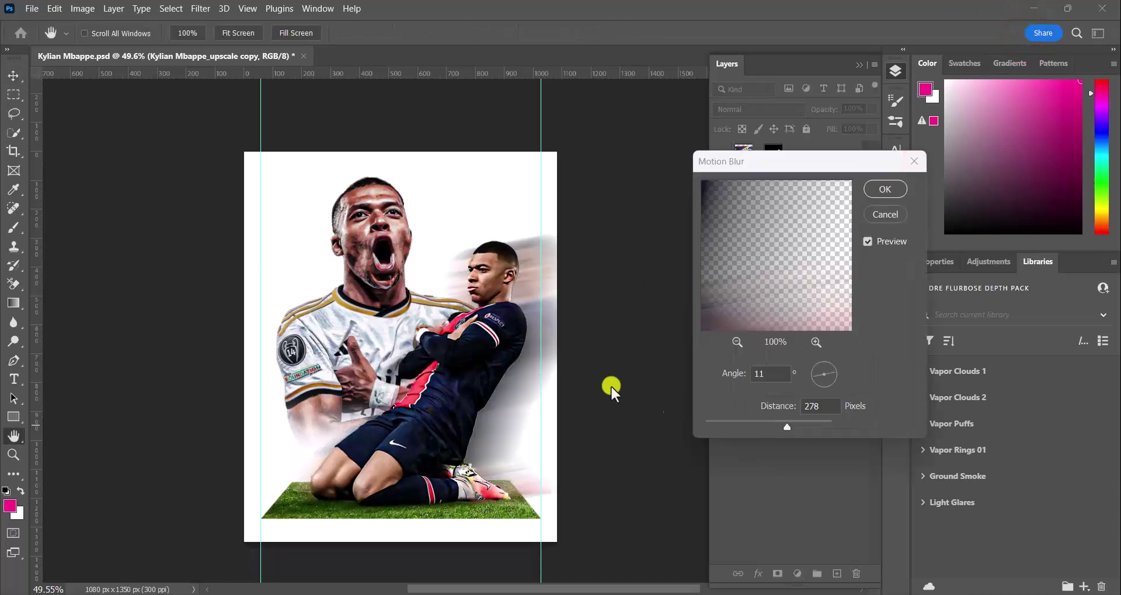
{"action": "left_click", "coordinate": [876, 190]}
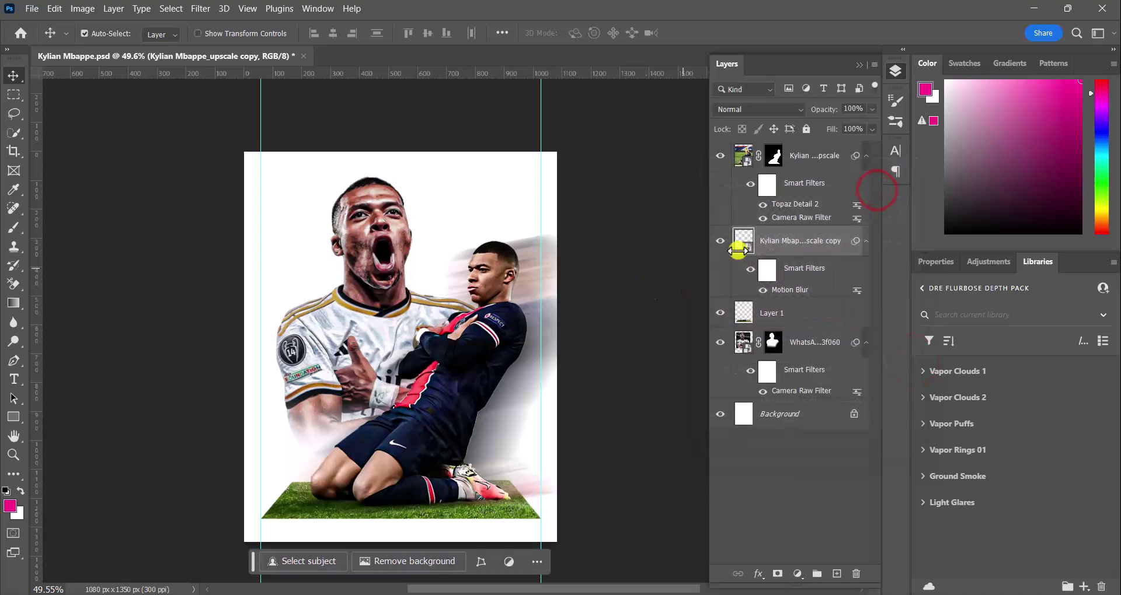
Clip a Hue/Saturation adjustment to the grass layer and turn it gray with Colorize, hue 328 and saturation 0
{"action": "left_click", "coordinate": [827, 310]}
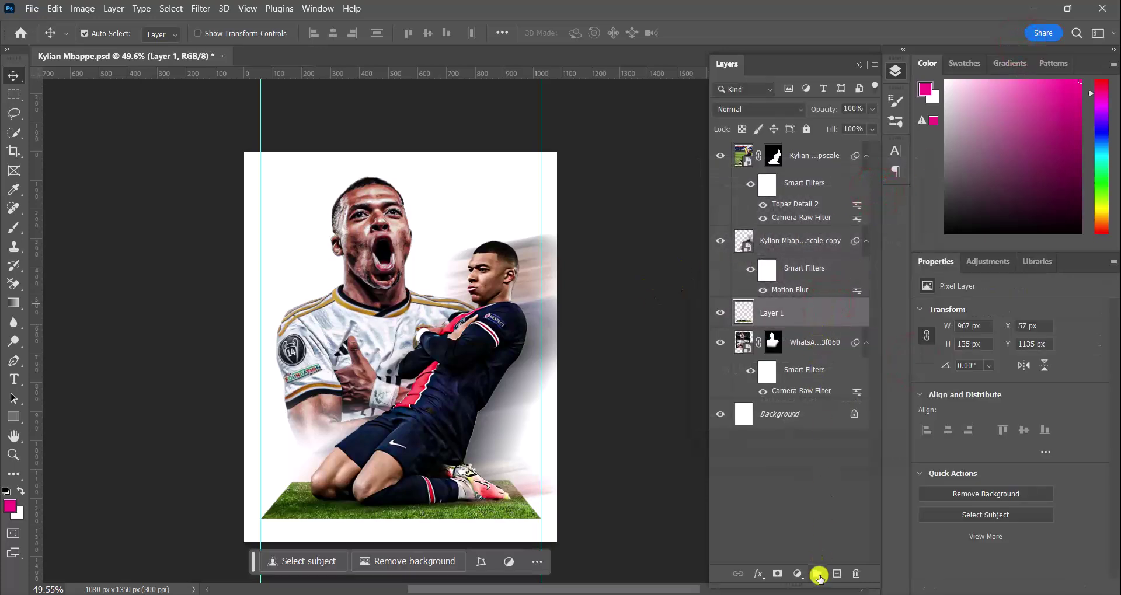
{"action": "left_click", "coordinate": [797, 574]}
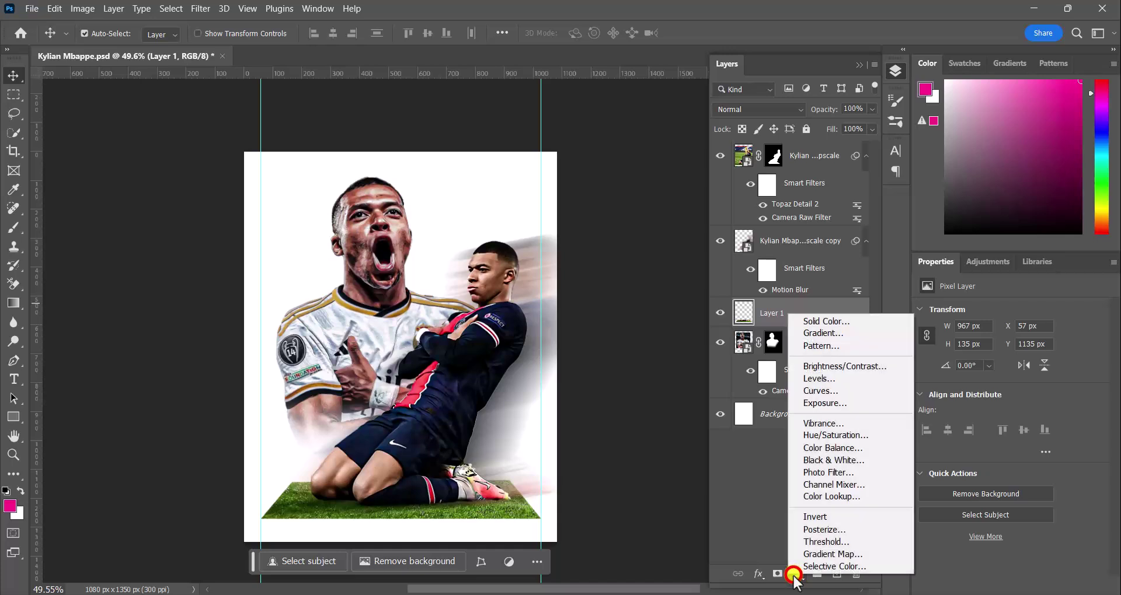
{"action": "left_click", "coordinate": [828, 435]}
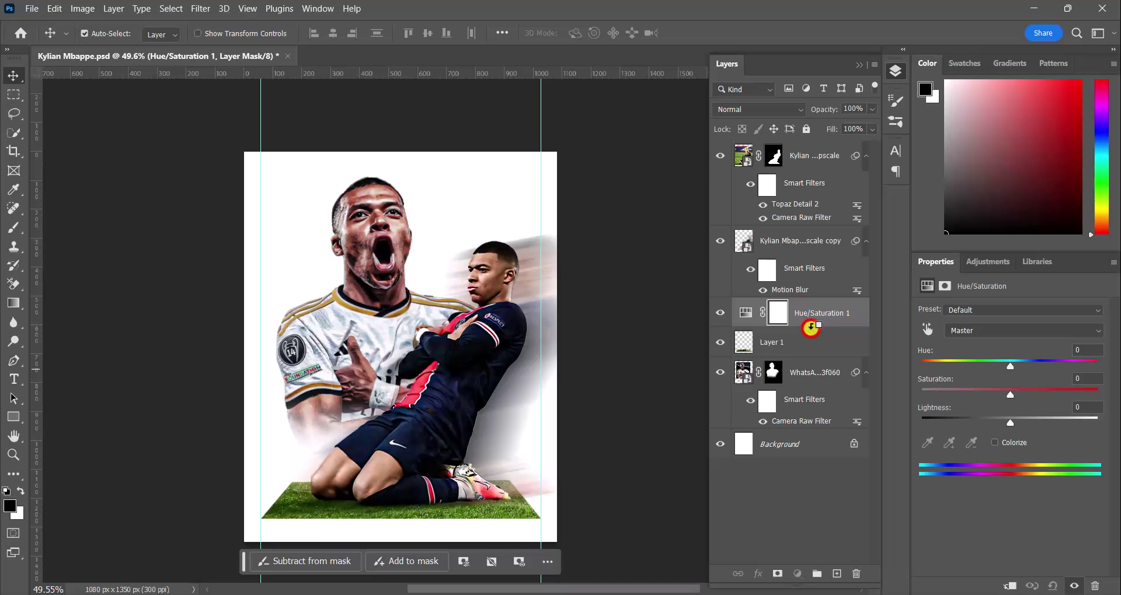
{"action": "left_click", "coordinate": [810, 327], "text": "alt"}
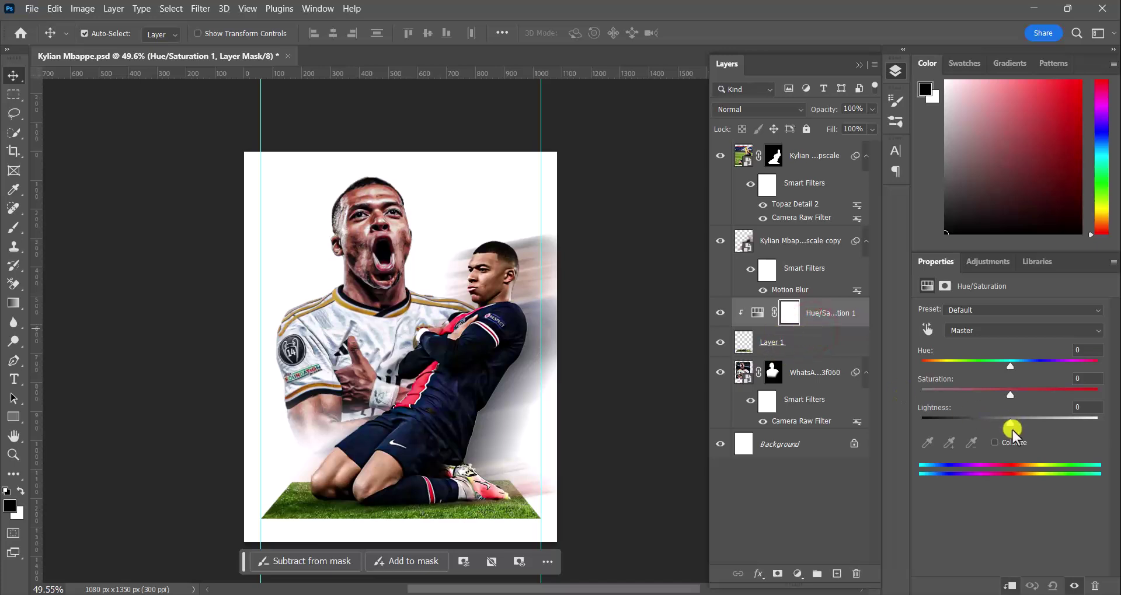
{"action": "left_click", "coordinate": [995, 443]}
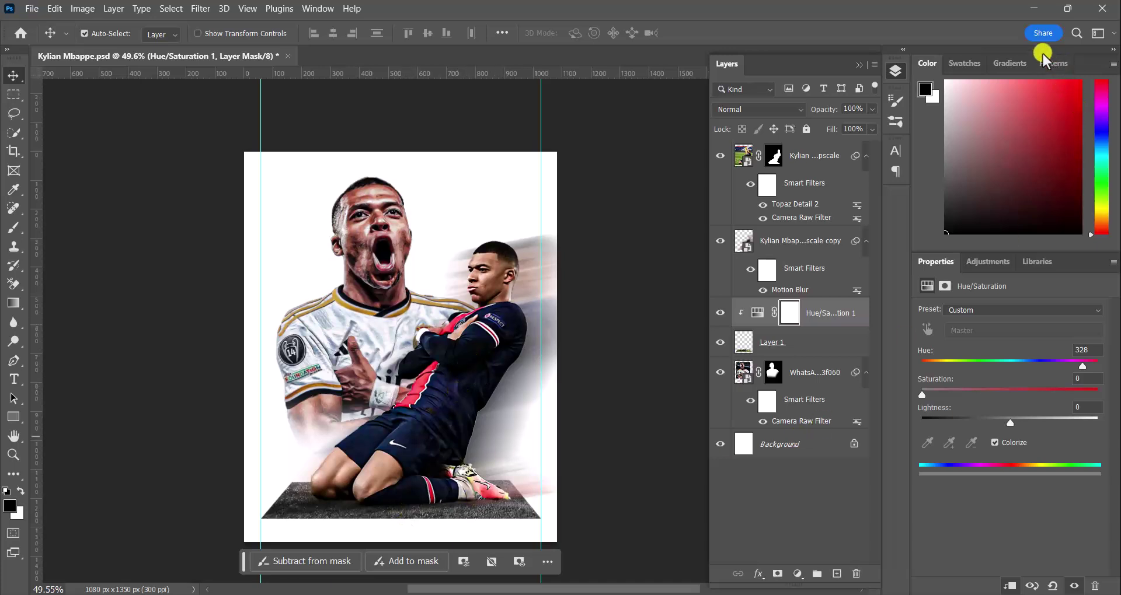
Place the real-madrid-logo-28352 image as an embedded object above the top player layer
{"action": "left_click", "coordinate": [1040, 34]}
{"action": "left_click", "coordinate": [814, 156]}
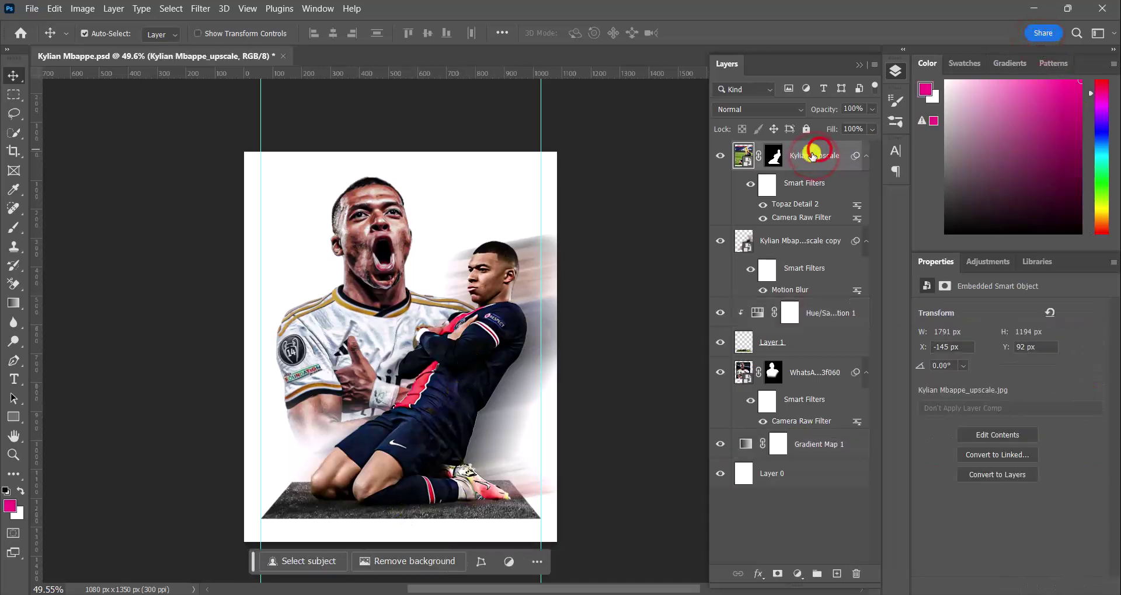
{"action": "left_click", "coordinate": [29, 8]}
{"action": "left_click", "coordinate": [76, 309]}
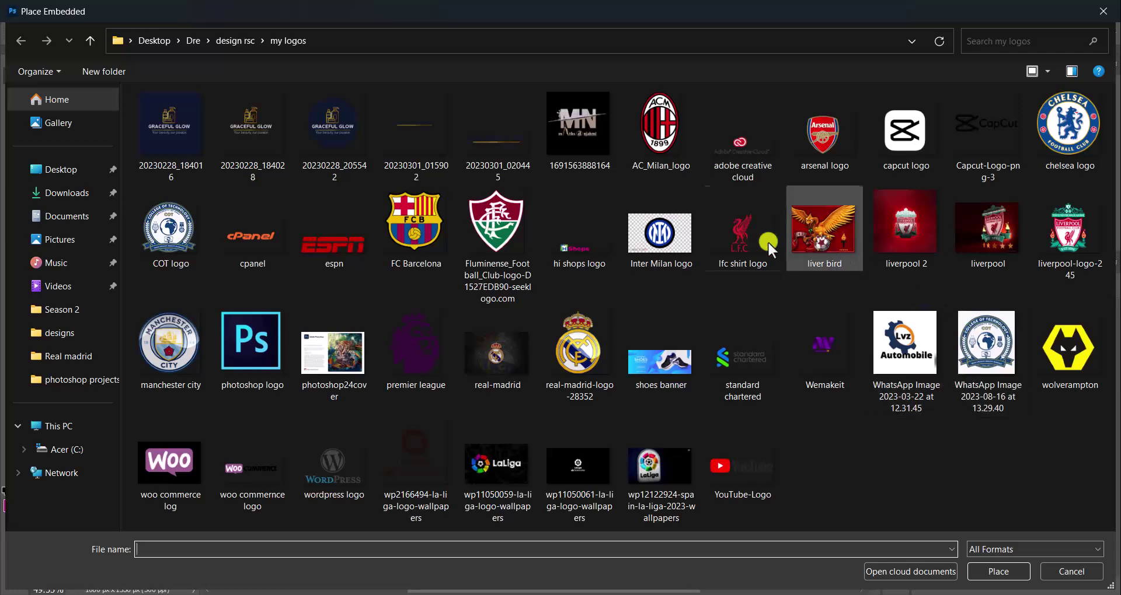
{"action": "left_click", "coordinate": [578, 351]}
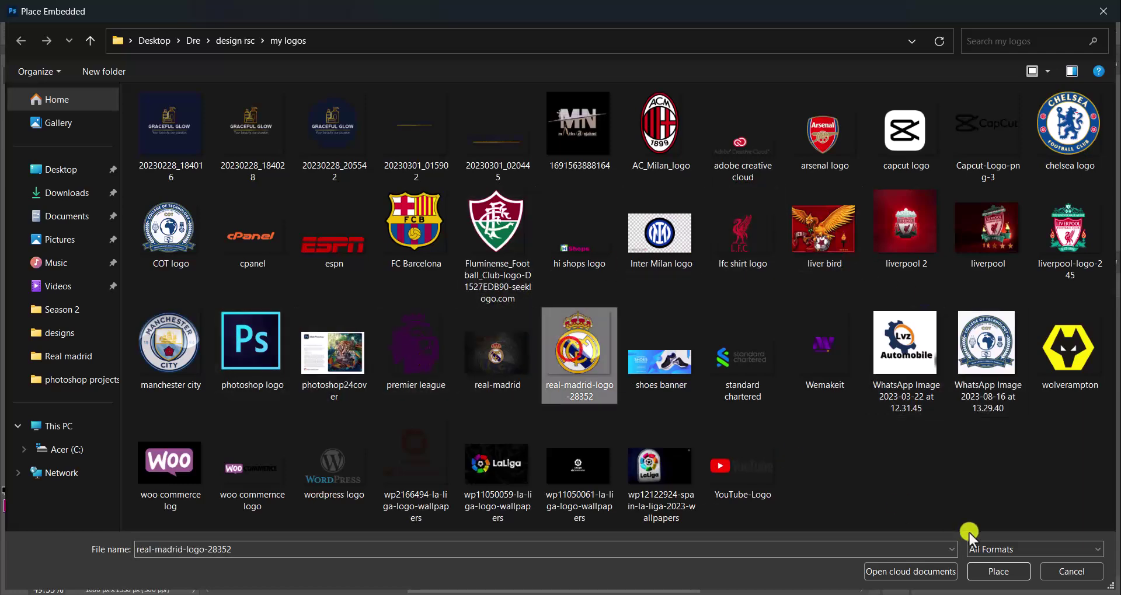
{"action": "left_click", "coordinate": [986, 572]}
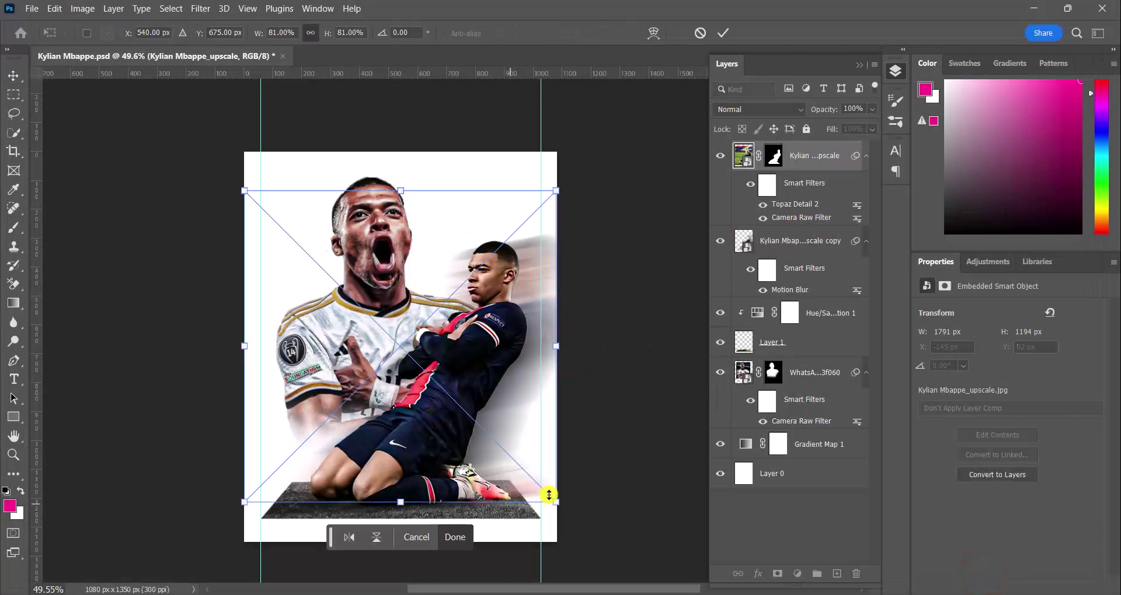
Shrink the Real Madrid logo to about 120 x 168 px in the poster's upper-left corner and save the document
{"action": "left_click_drag", "start_coordinate": [555, 502], "coordinate": [307, 217]}
{"action": "left_click", "coordinate": [453, 537]}
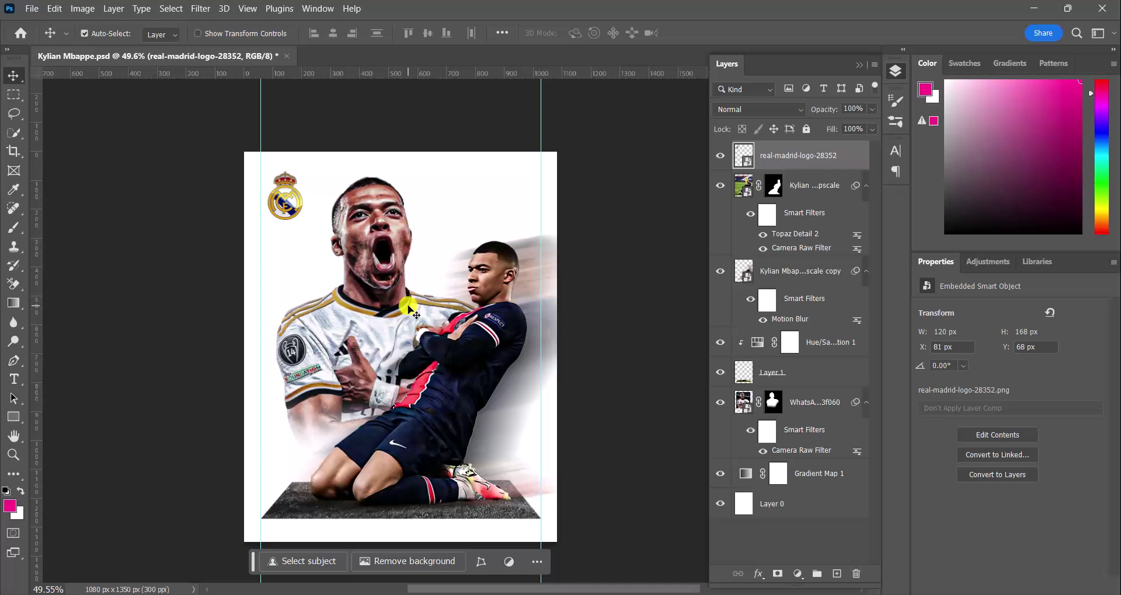
{"action": "key", "text": "ctrl+s"}
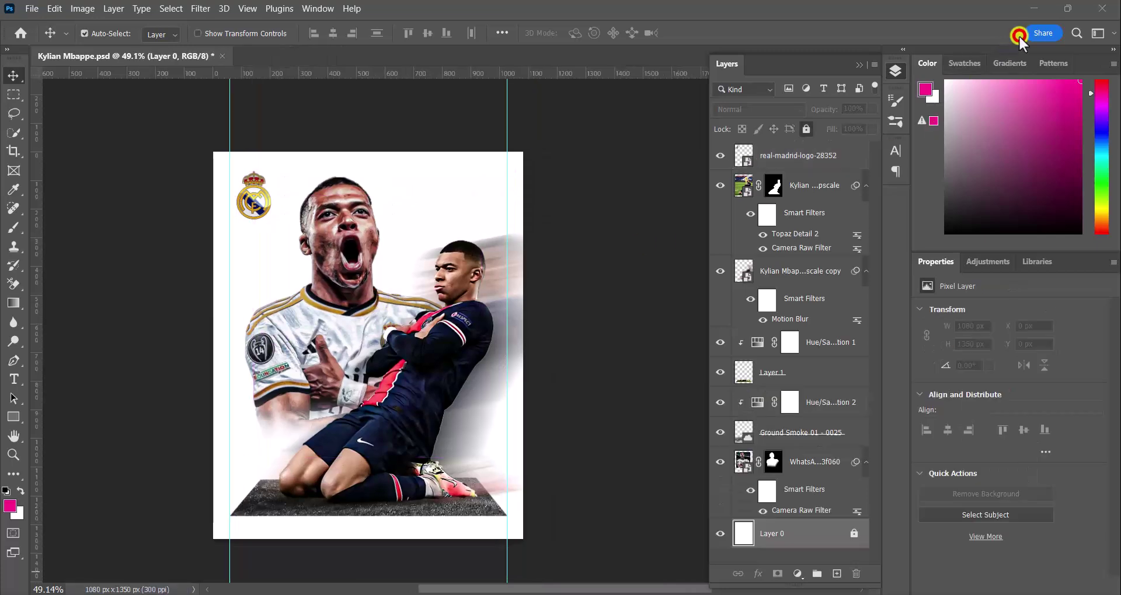
Place the "dito by mickadesign - devianart" background image as an embedded object directly above Layer 0
{"action": "left_click", "coordinate": [30, 9]}
{"action": "left_click", "coordinate": [81, 313]}
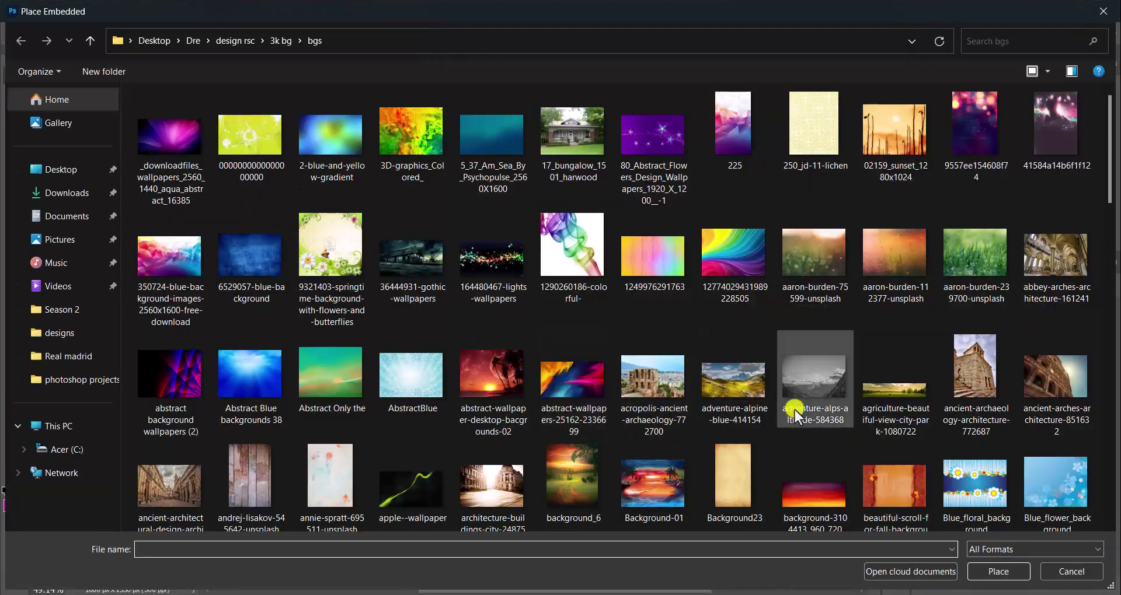
{"action": "scroll", "coordinate": [894, 402], "scroll_direction": "down", "scroll_amount": 3}
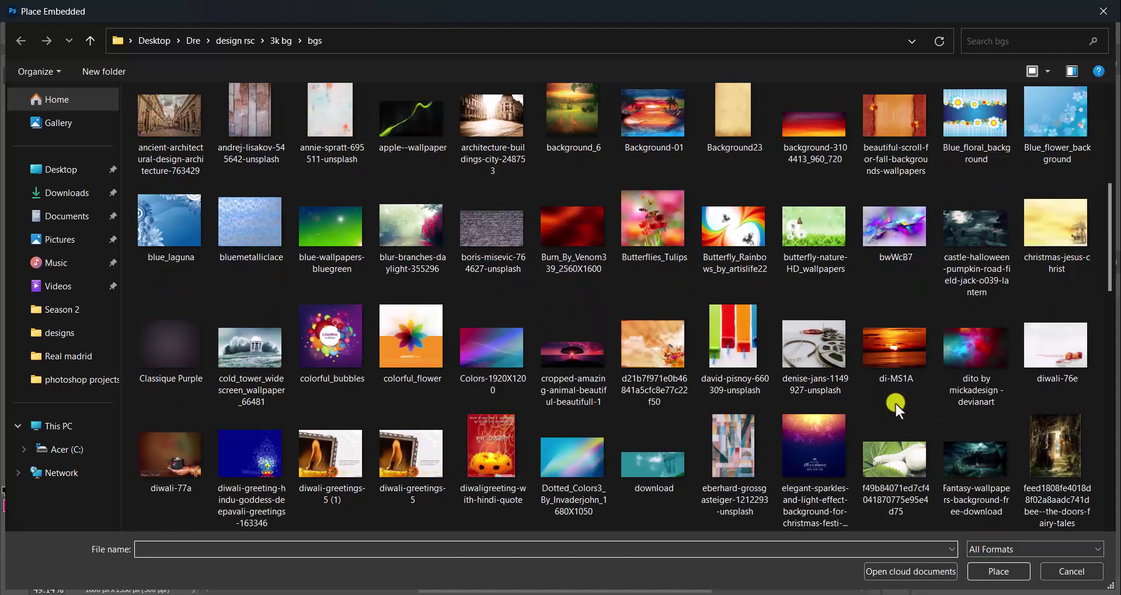
{"action": "left_click", "coordinate": [961, 356]}
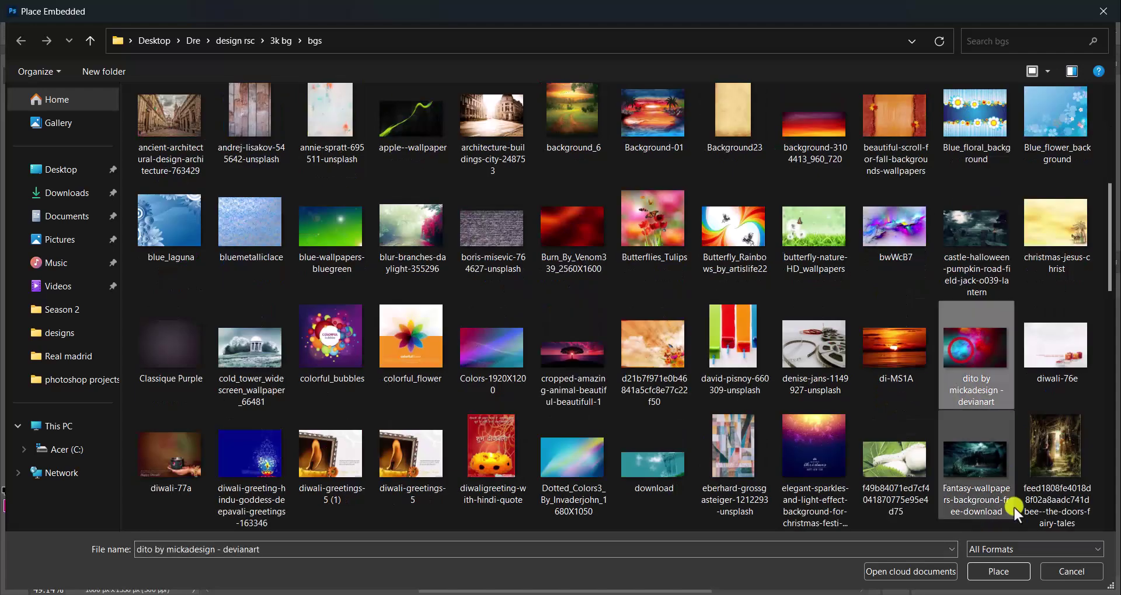
{"action": "left_click", "coordinate": [1002, 571]}
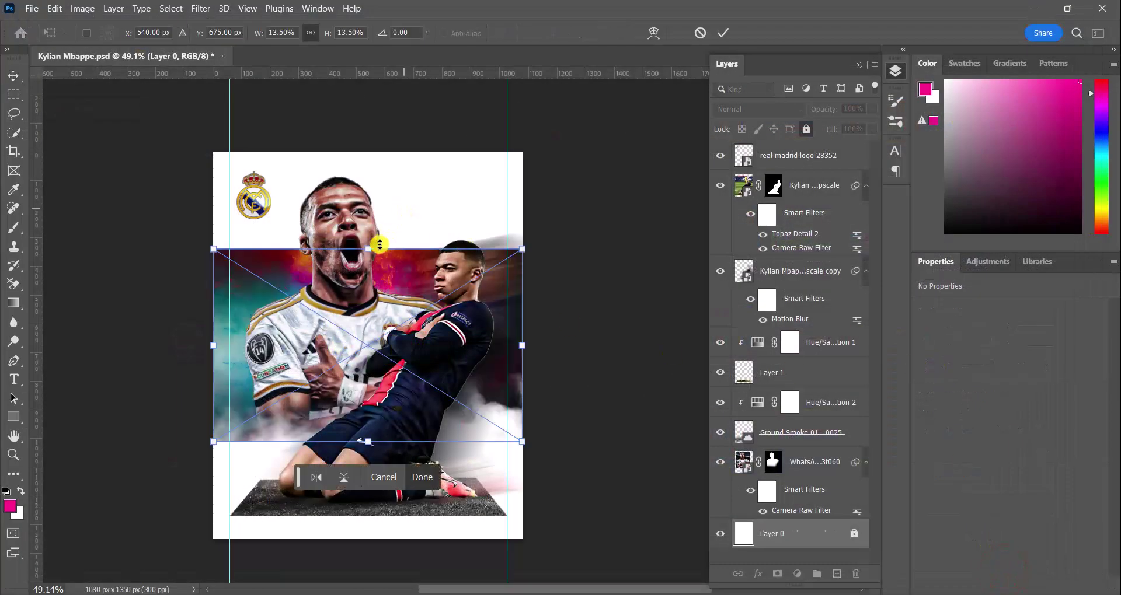
Scale the placed background image to 27% so it covers the full canvas height
{"action": "left_click", "coordinate": [368, 153]}
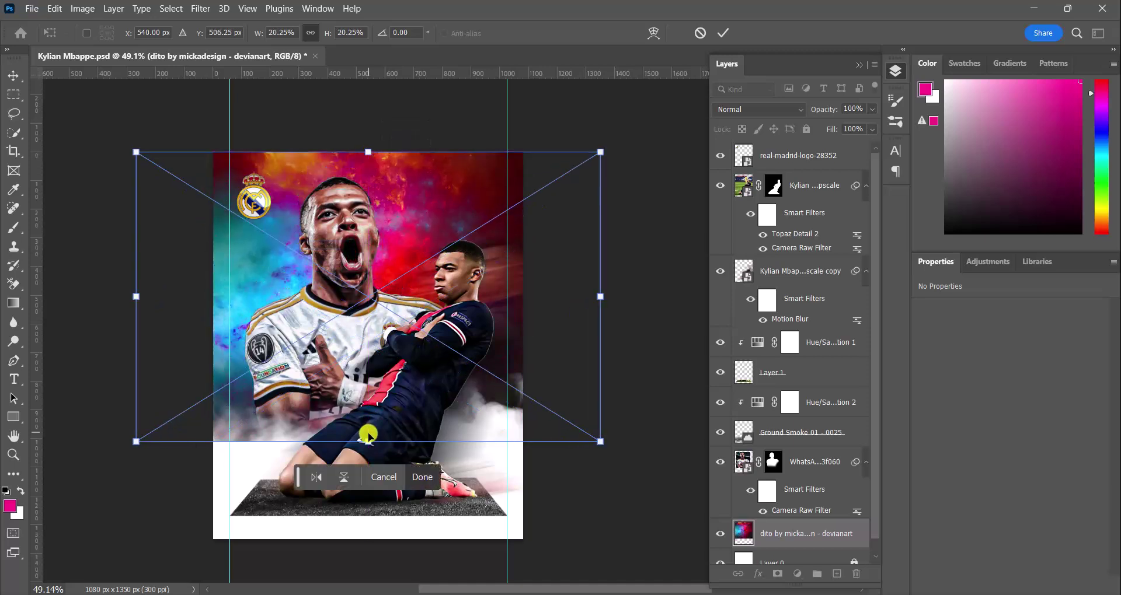
{"action": "left_click_drag", "start_coordinate": [369, 439], "coordinate": [373, 538]}
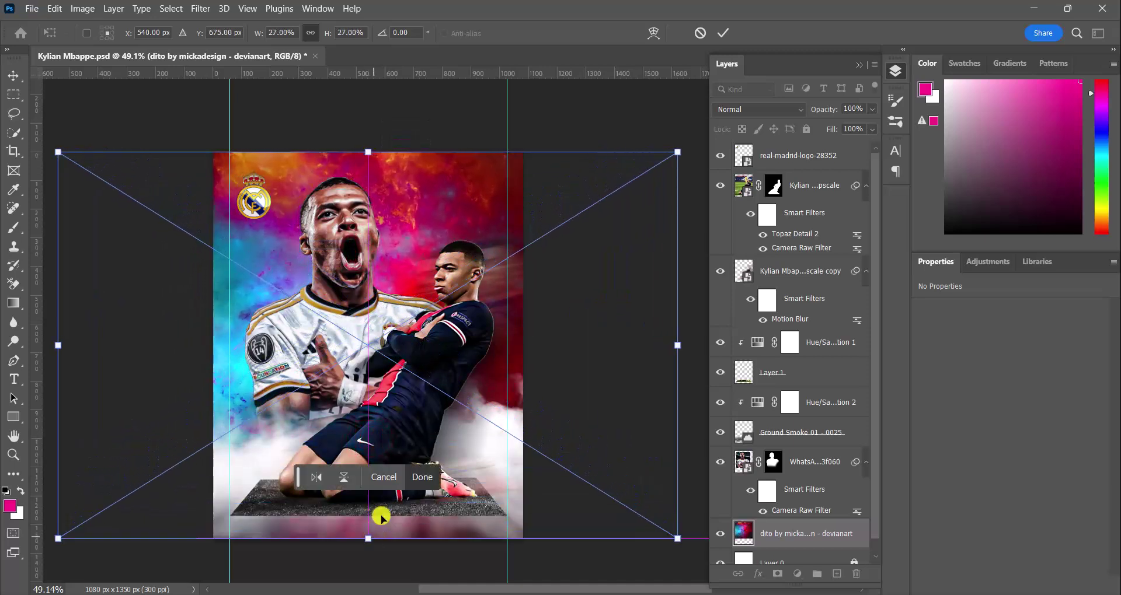
{"action": "left_click", "coordinate": [425, 478]}
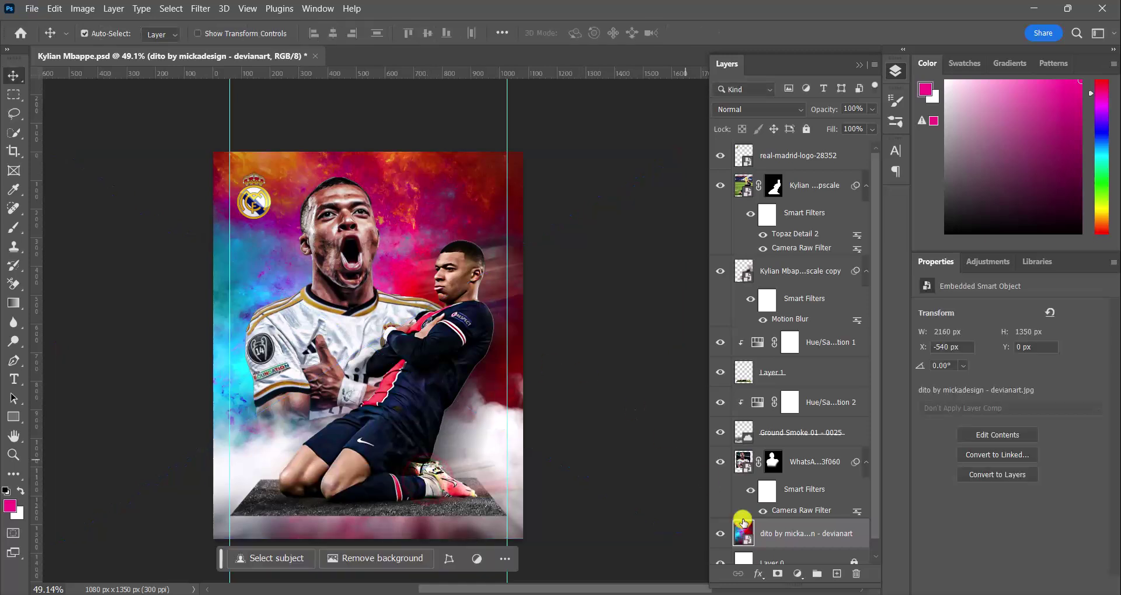
Add a Gradient Map above the background image and try Flurbos Tools presets Its all Magic and Funset before choosing a brown-to-cream one
{"action": "left_click", "coordinate": [796, 574]}
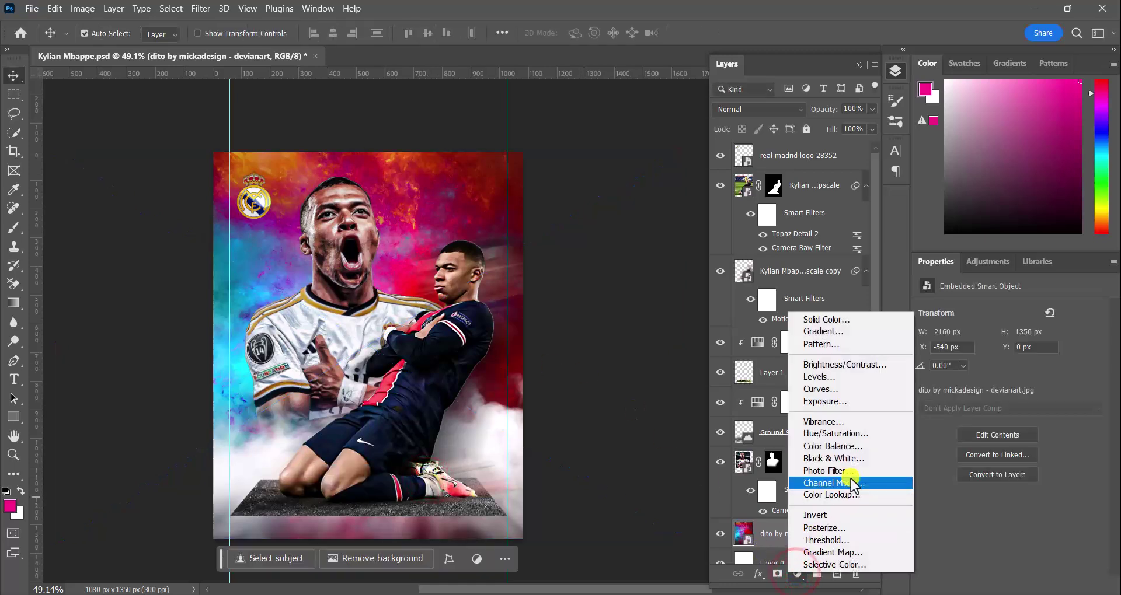
{"action": "left_click", "coordinate": [832, 552]}
{"action": "left_click", "coordinate": [960, 315]}
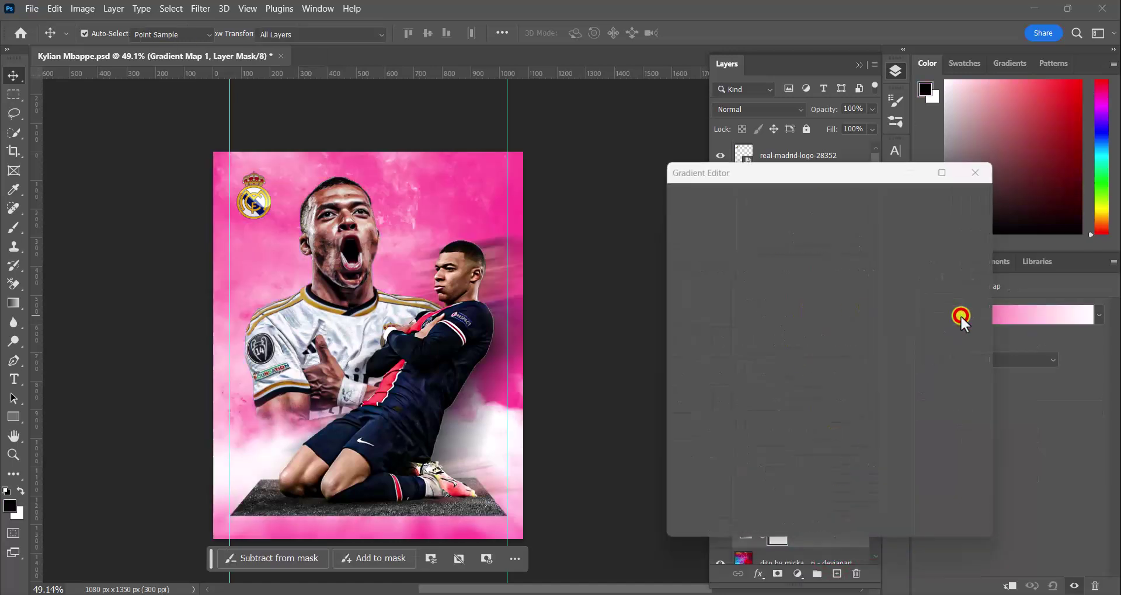
{"action": "scroll", "coordinate": [710, 248], "scroll_direction": "down", "scroll_amount": 3}
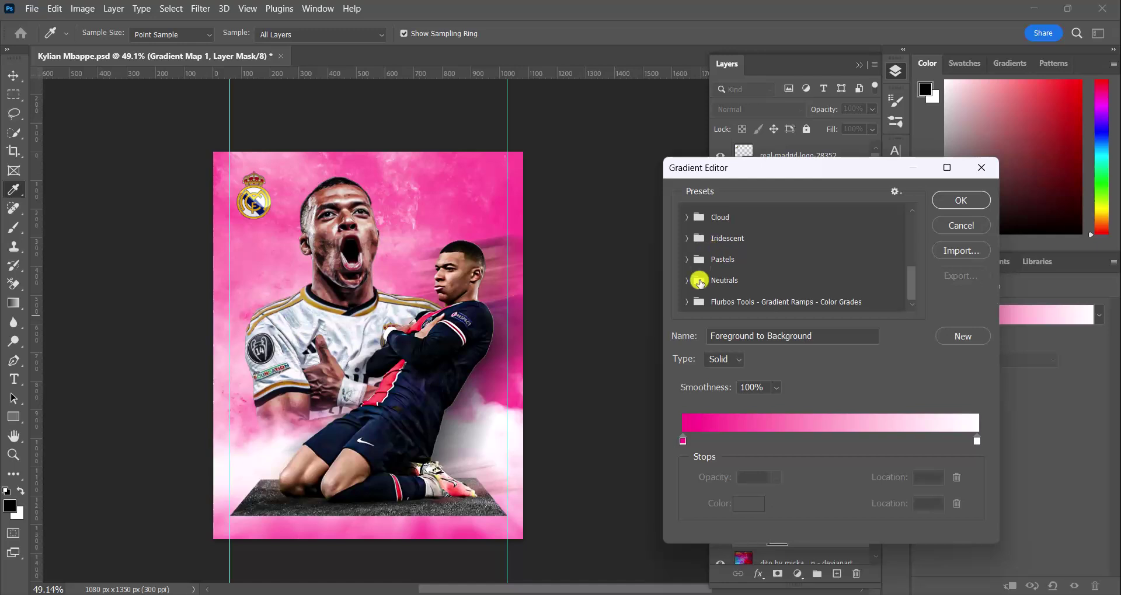
{"action": "left_click", "coordinate": [690, 309]}
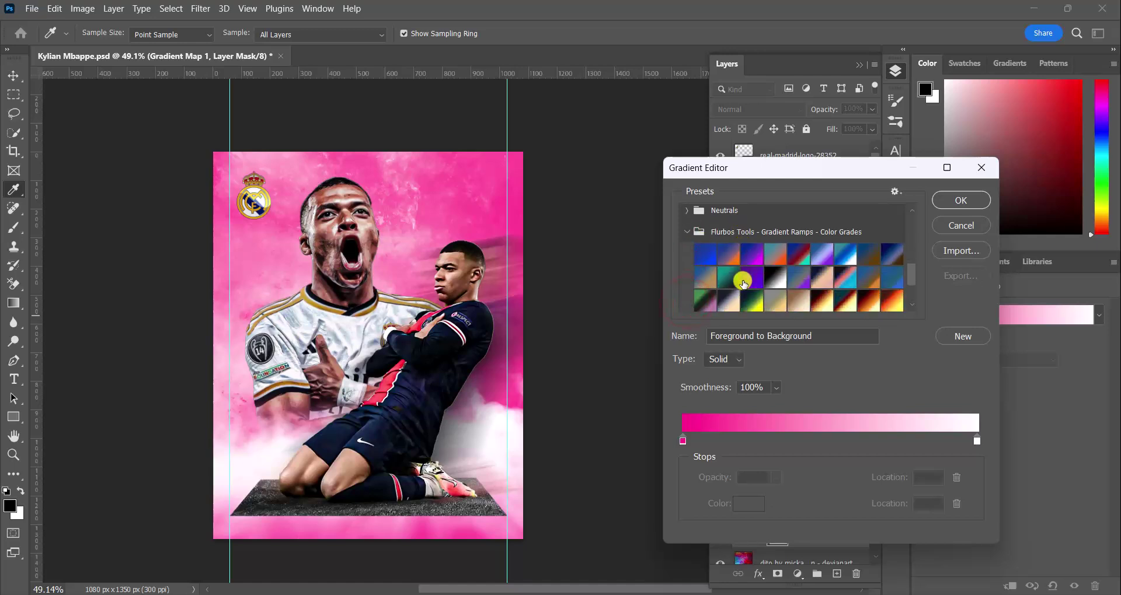
{"action": "left_click", "coordinate": [775, 242]}
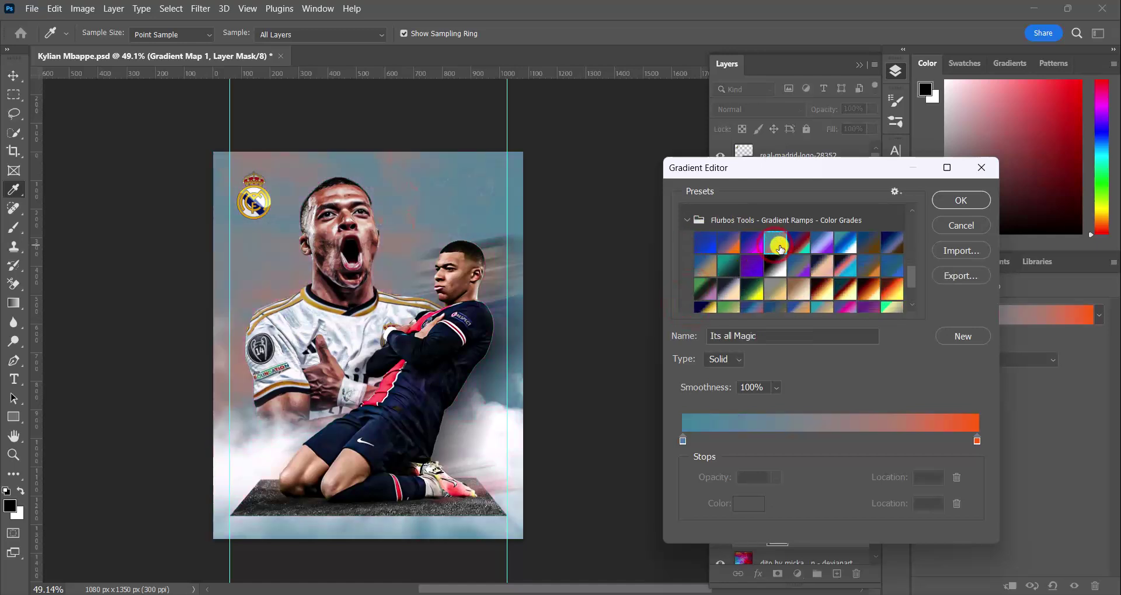
{"action": "left_click", "coordinate": [800, 245]}
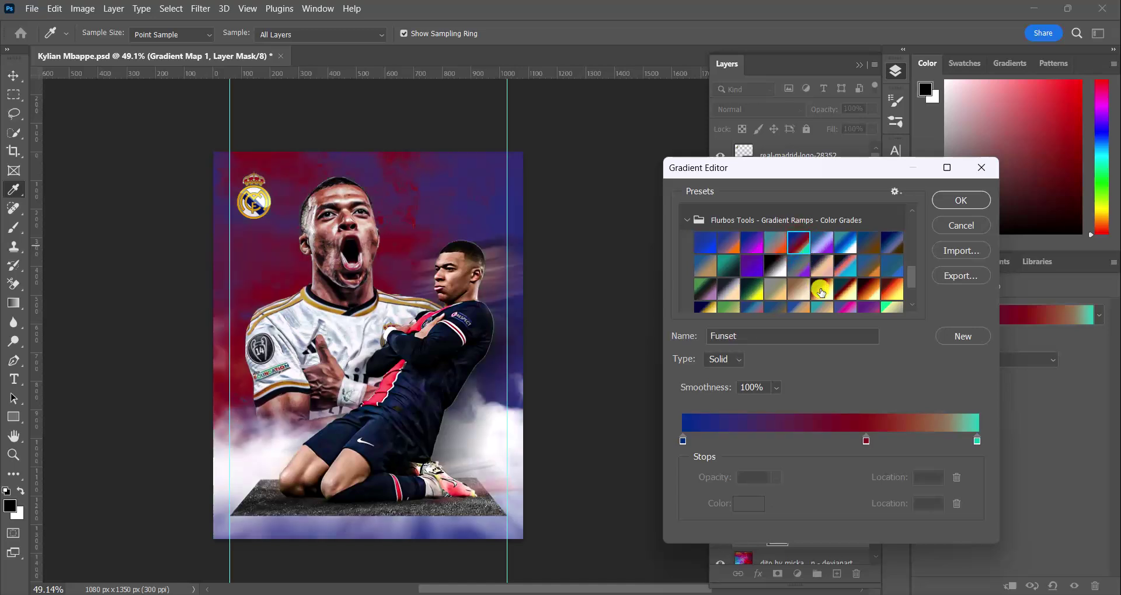
{"action": "left_click", "coordinate": [819, 289]}
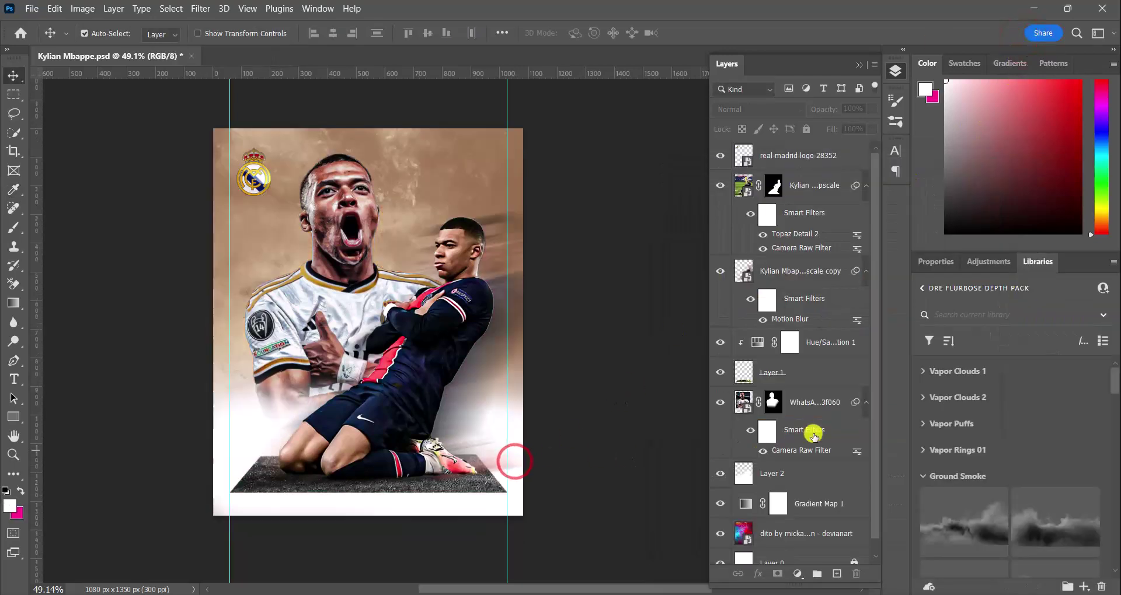
{"action": "left_click", "coordinate": [780, 475]}
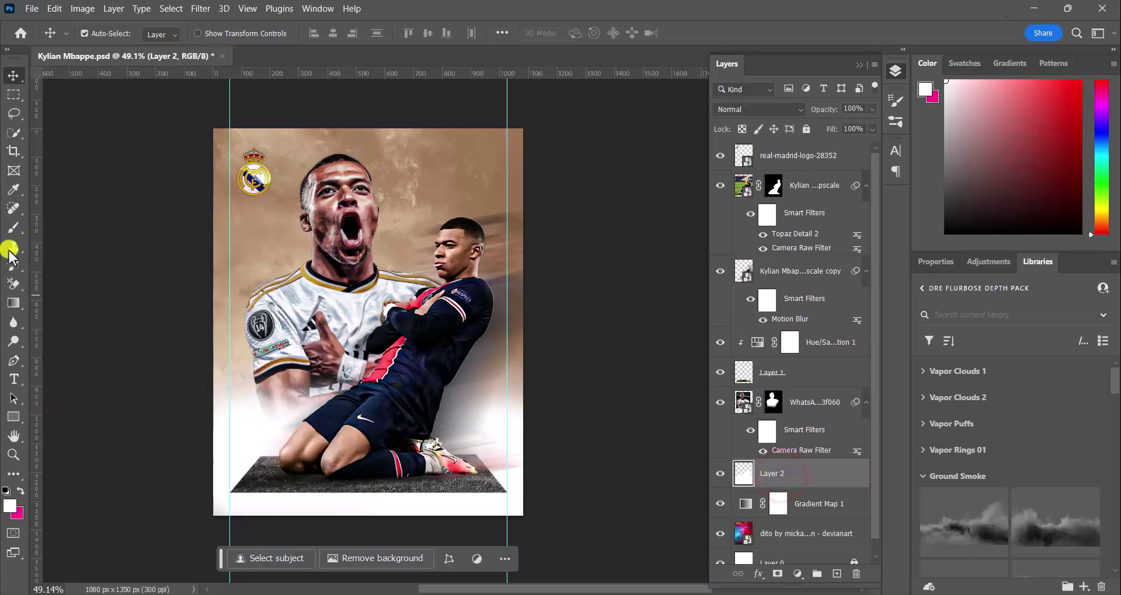
{"action": "left_click", "coordinate": [13, 228]}
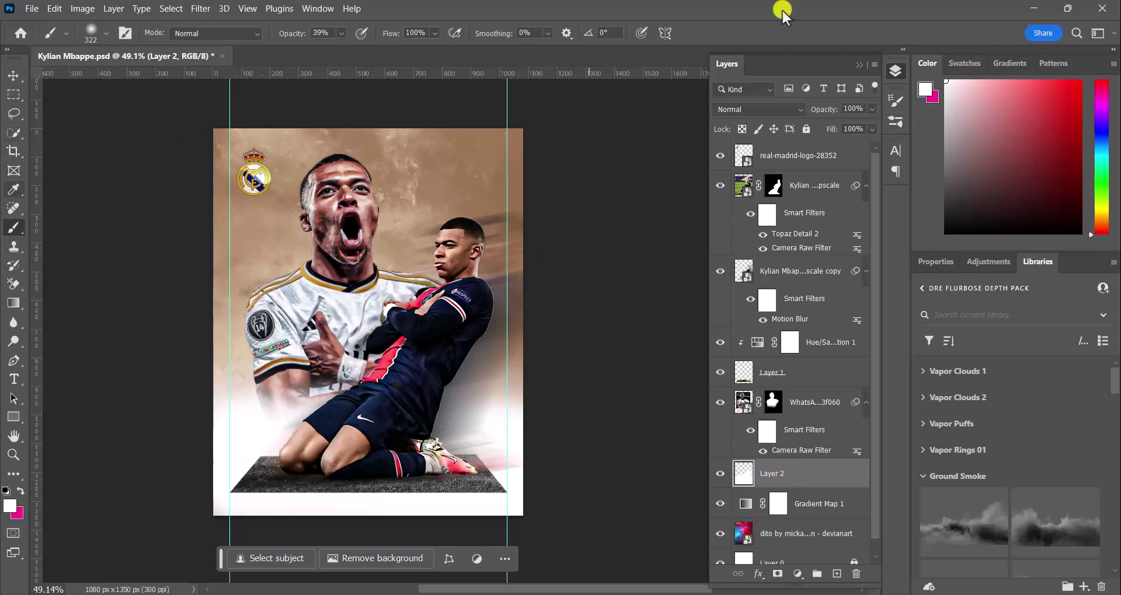
{"action": "key", "text": "ctrl+shift+p"}
{"action": "left_click", "coordinate": [1020, 40]}
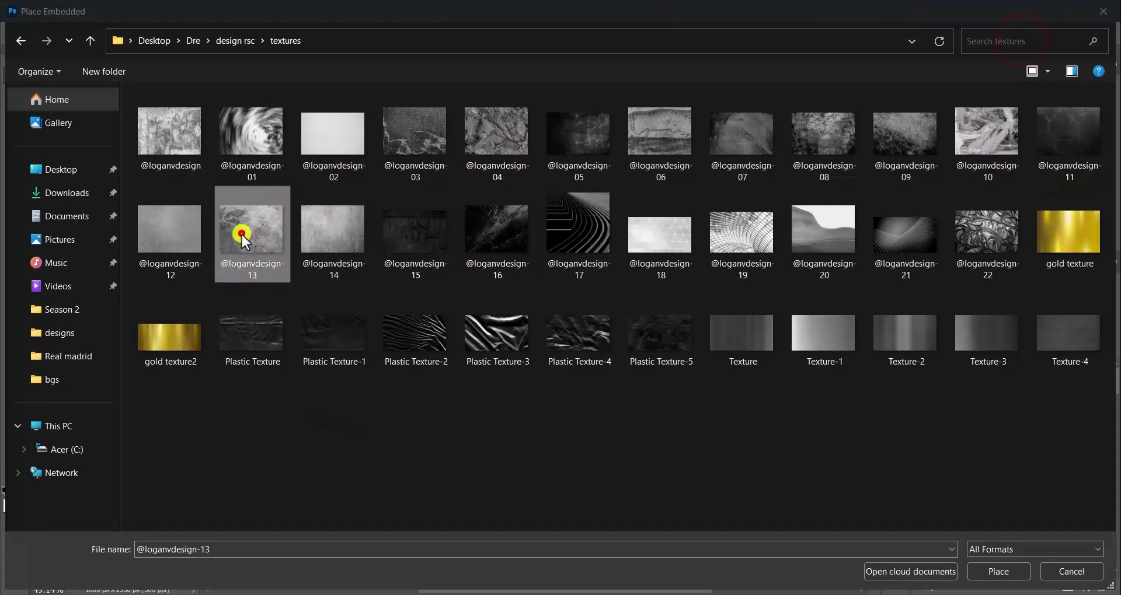
{"action": "left_click", "coordinate": [987, 566]}
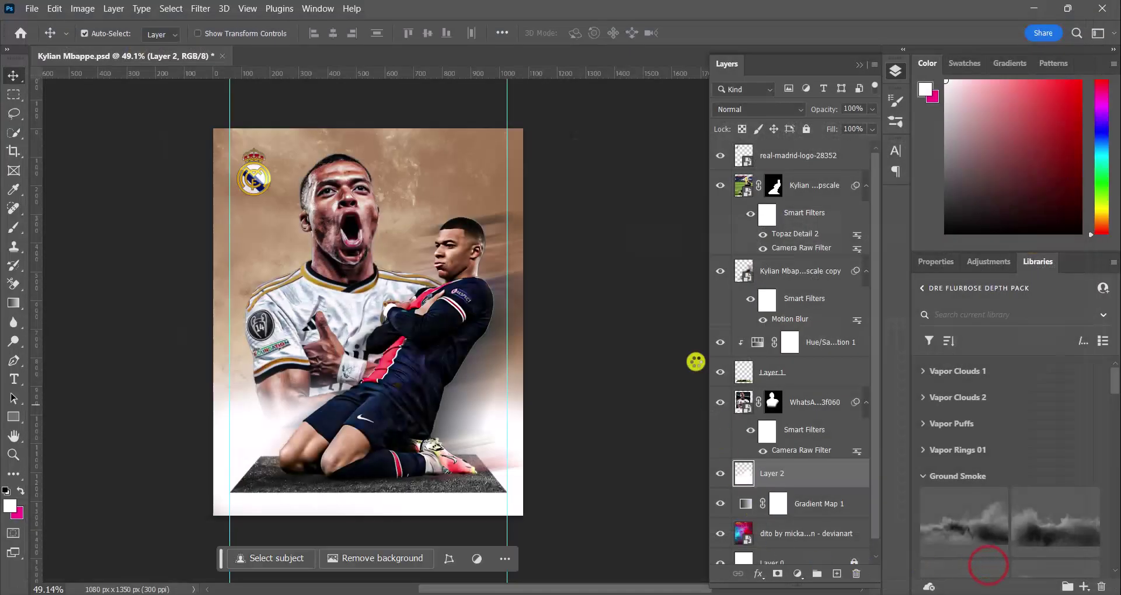
Align the texture with the canvas's bottom edge at 75% scale and clip it to Layer 2
{"action": "left_click_drag", "start_coordinate": [394, 331], "coordinate": [420, 416]}
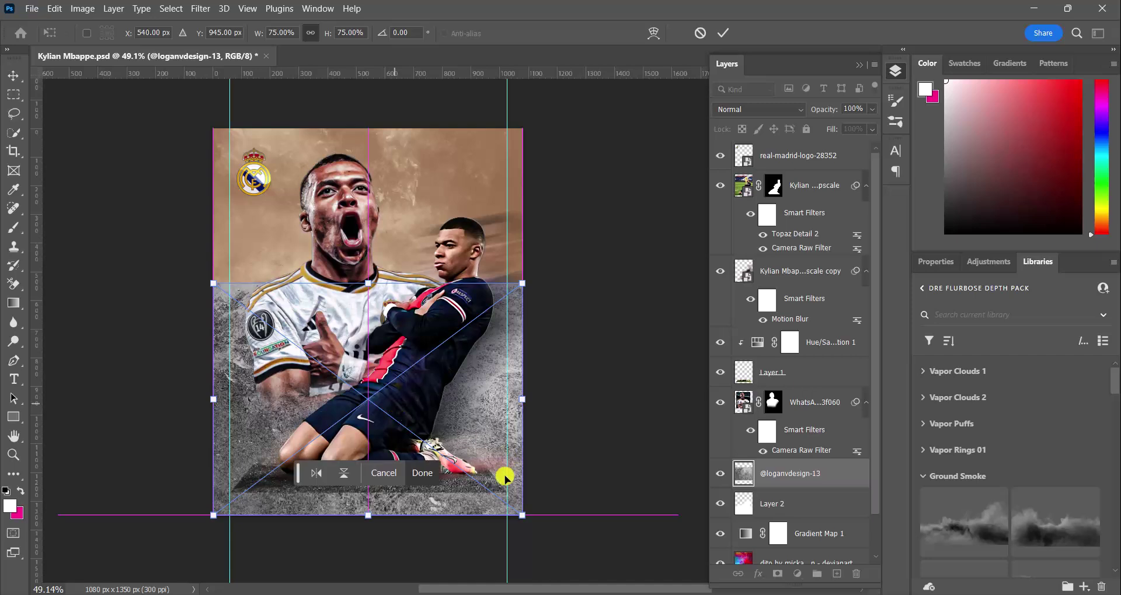
{"action": "left_click", "coordinate": [428, 472]}
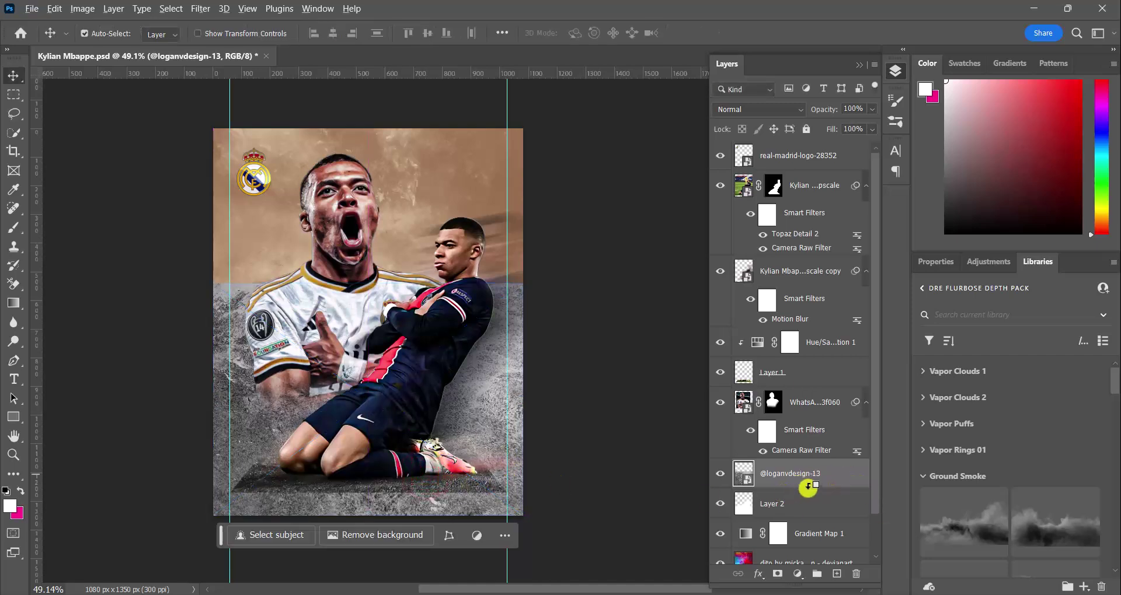
{"action": "left_click", "coordinate": [802, 489], "text": "alt"}
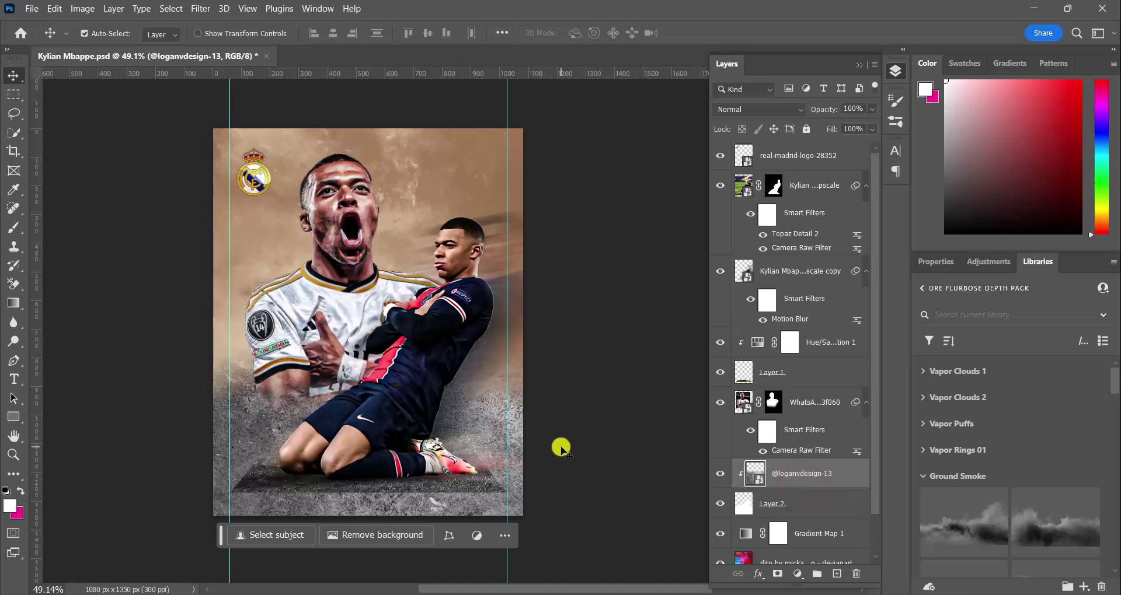
Clip a Hue/Saturation adjustment to the texture, enable Colorize and raise the lightness to about +85
{"action": "scroll", "coordinate": [560, 448], "scroll_direction": "down", "scroll_amount": 1}
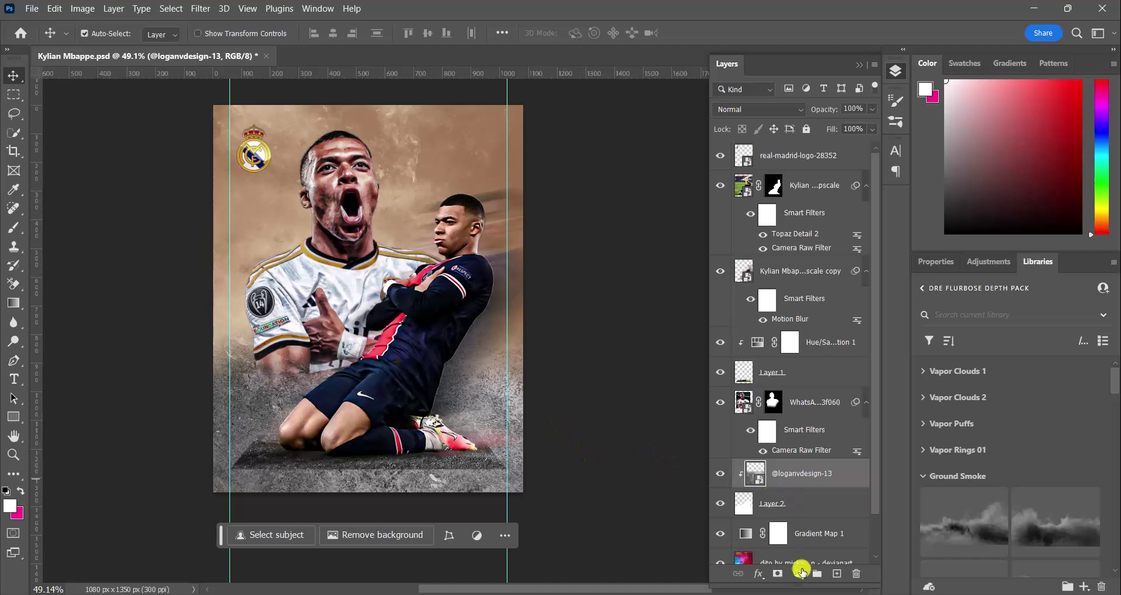
{"action": "left_click", "coordinate": [802, 576]}
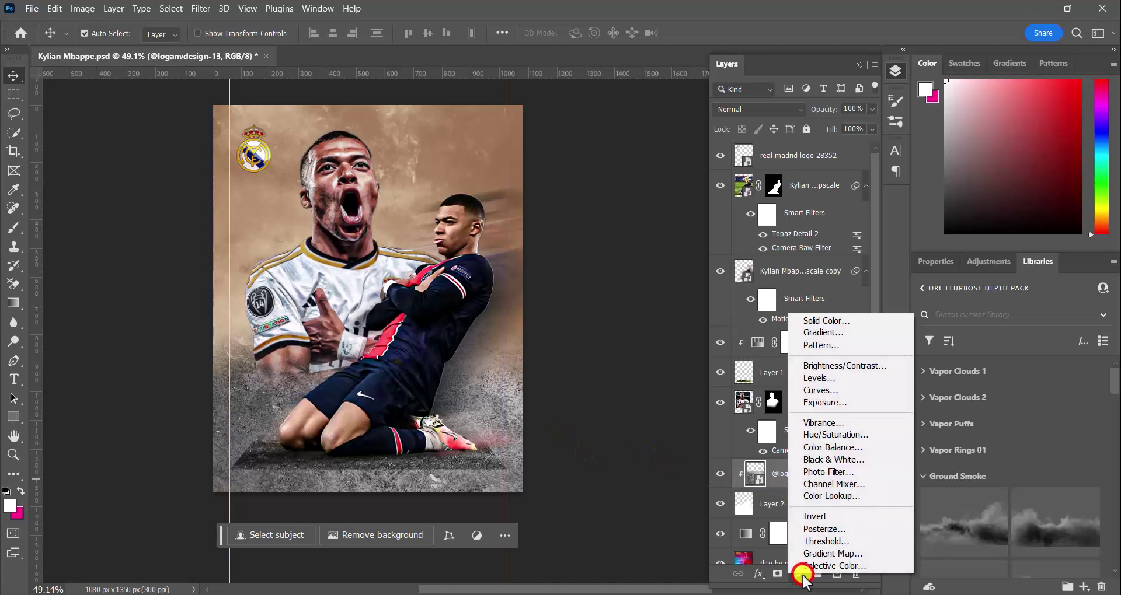
{"action": "left_click", "coordinate": [847, 439]}
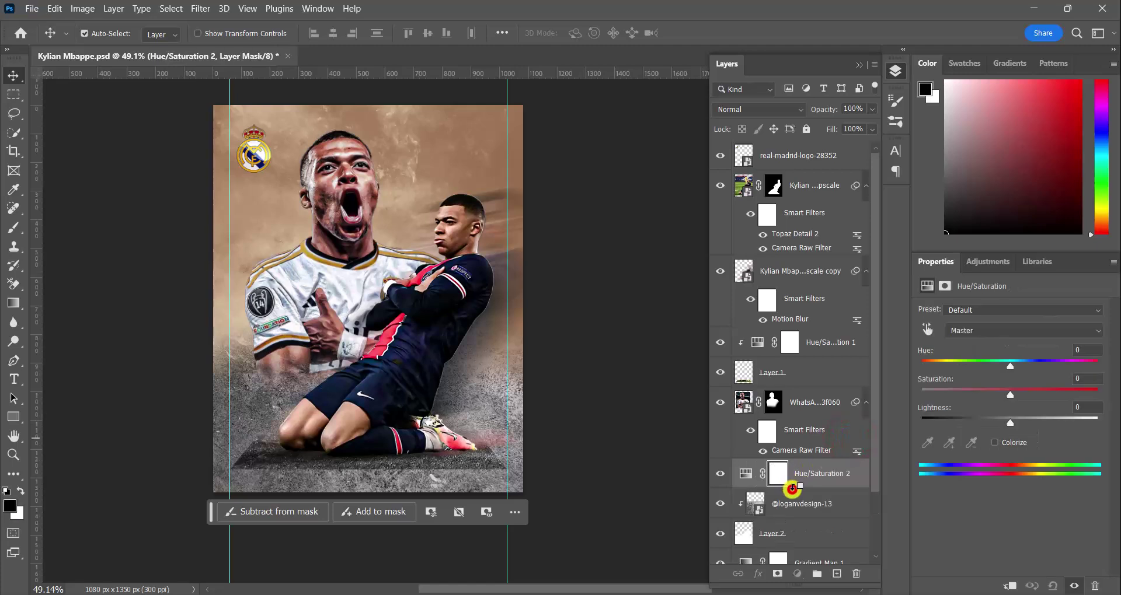
{"action": "left_click", "coordinate": [791, 488], "text": "alt"}
{"action": "left_click", "coordinate": [995, 442]}
{"action": "left_click_drag", "start_coordinate": [1008, 427], "coordinate": [1085, 422]}
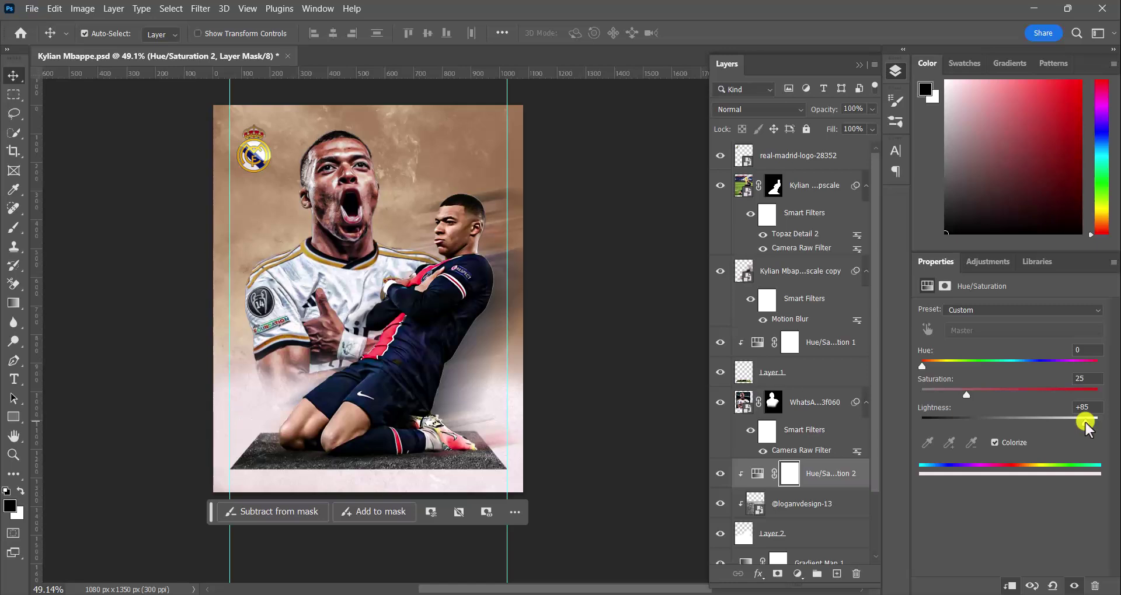
{"action": "left_click_drag", "start_coordinate": [1087, 423], "coordinate": [1082, 429]}
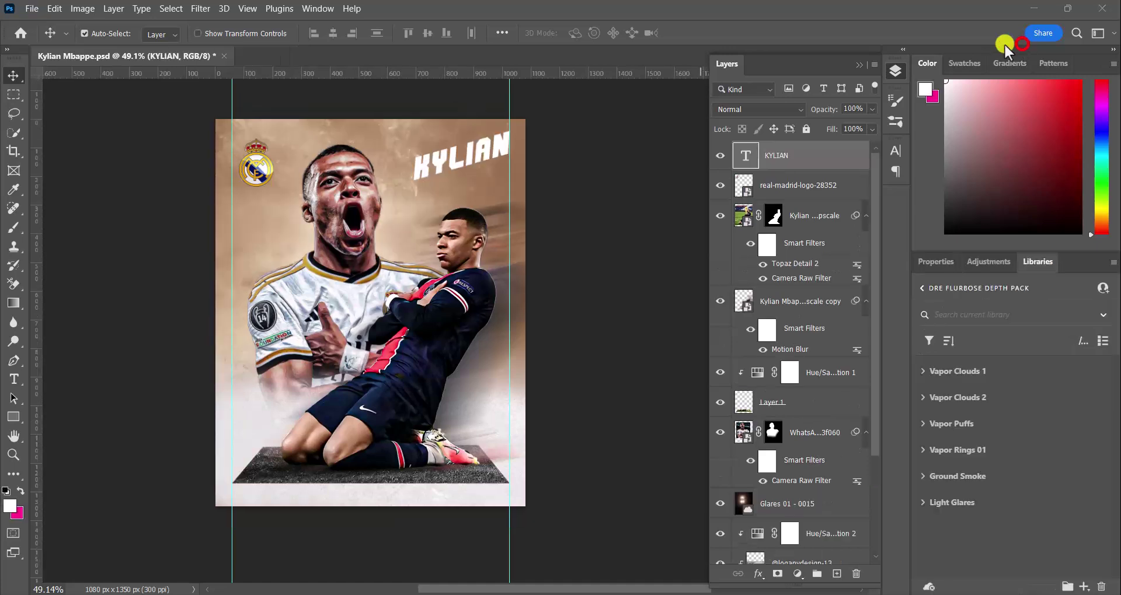
Duplicate the KYLIAN text layer and position the copy directly below the original
{"action": "left_click", "coordinate": [477, 151]}
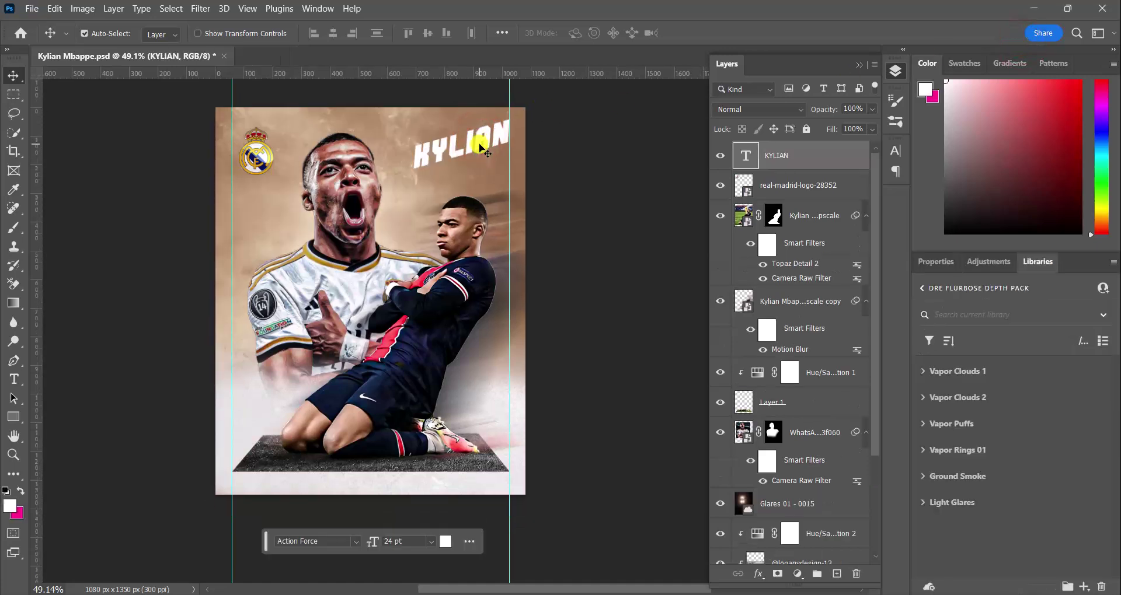
{"action": "left_click", "coordinate": [479, 154]}
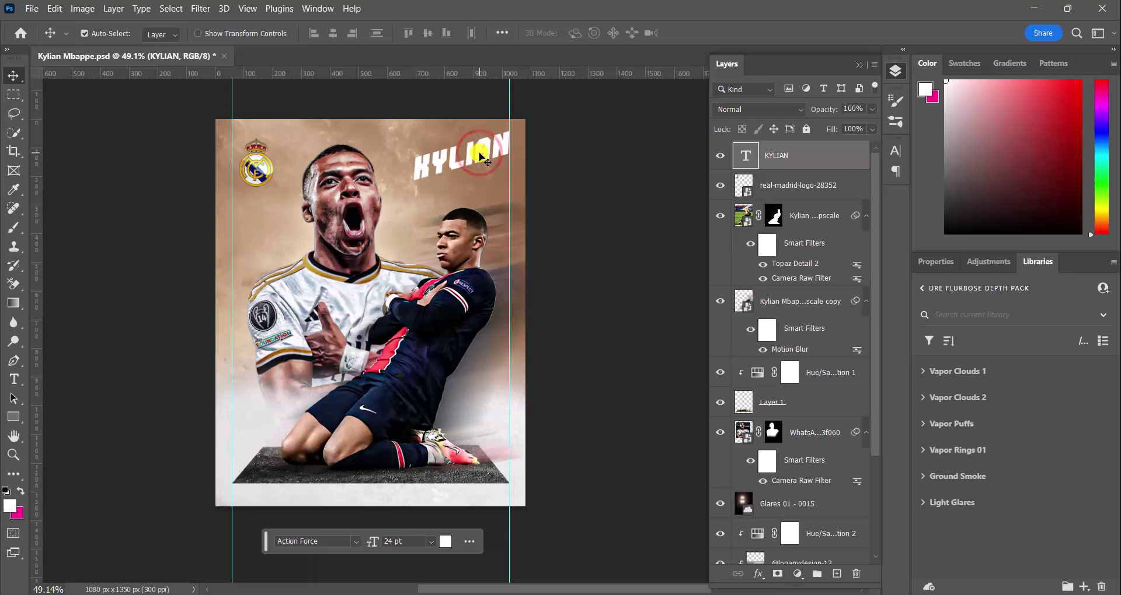
{"action": "key", "text": "ctrl+j"}
{"action": "left_click_drag", "start_coordinate": [479, 156], "coordinate": [482, 190]}
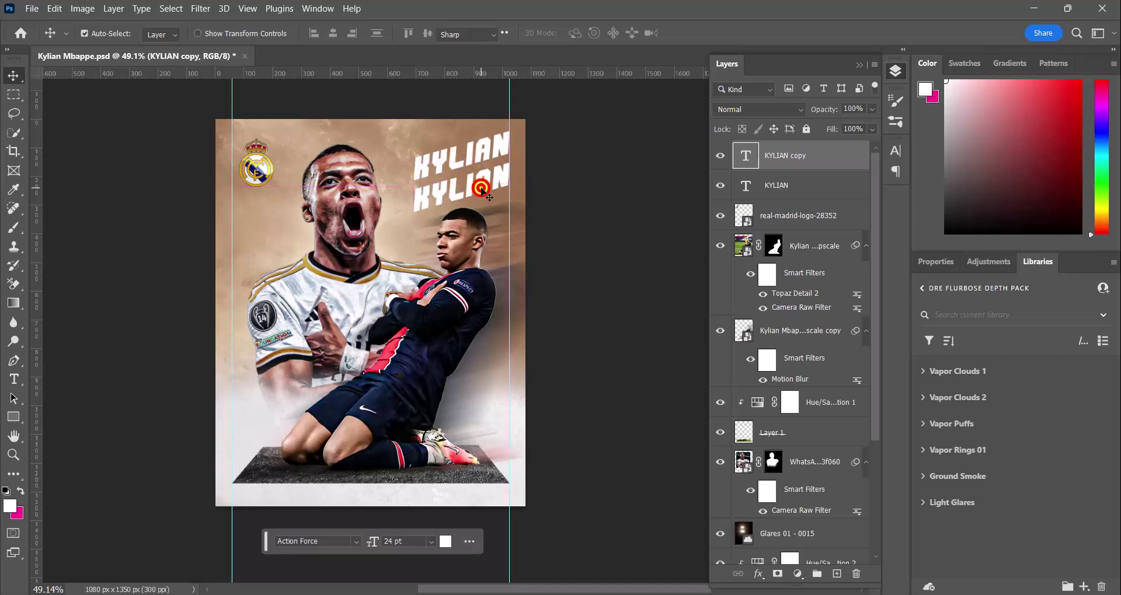
Change the duplicated text to MBAPPE and shift it slightly to line up under KYLIAN
{"action": "double_click", "coordinate": [483, 191]}
{"action": "key", "text": "ctrl+a"}
{"action": "type", "text": "MBAPPE"}
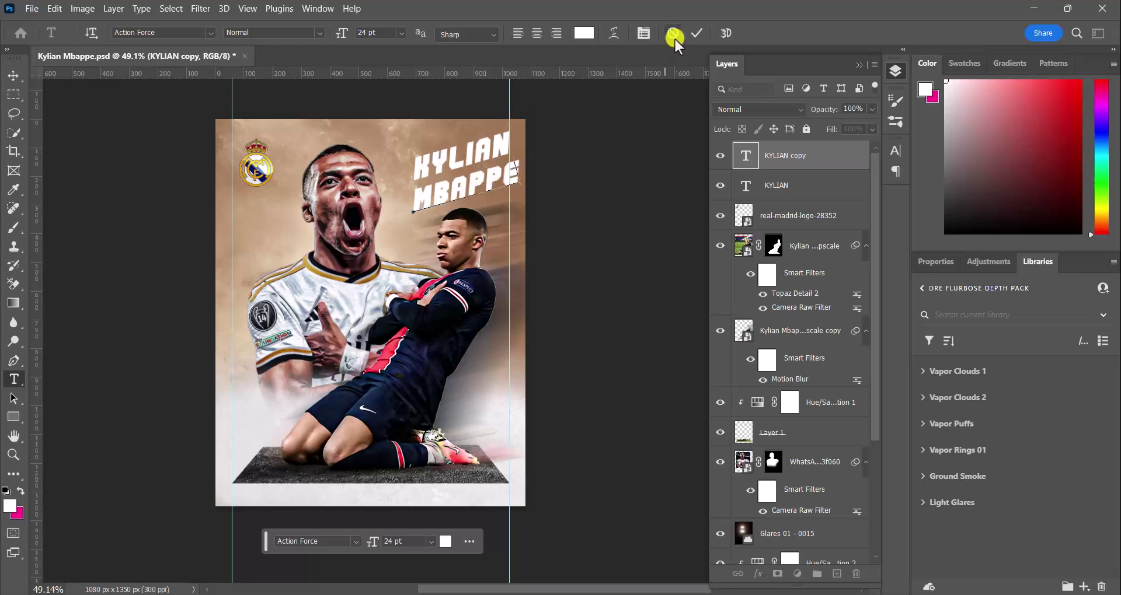
{"action": "left_click", "coordinate": [695, 32]}
{"action": "left_click_drag", "start_coordinate": [491, 180], "coordinate": [484, 184]}
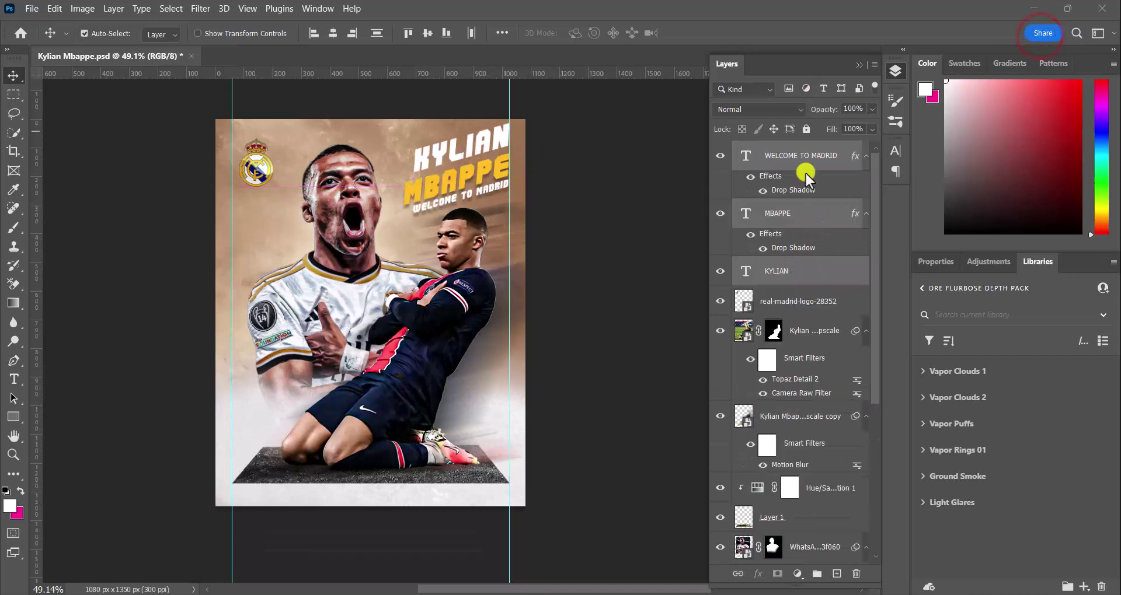
Nudge the WELCOME TO MADRID text slightly below MBAPPE and save the document
{"action": "left_click", "coordinate": [807, 155], "text": "shift"}
{"action": "left_click", "coordinate": [800, 163]}
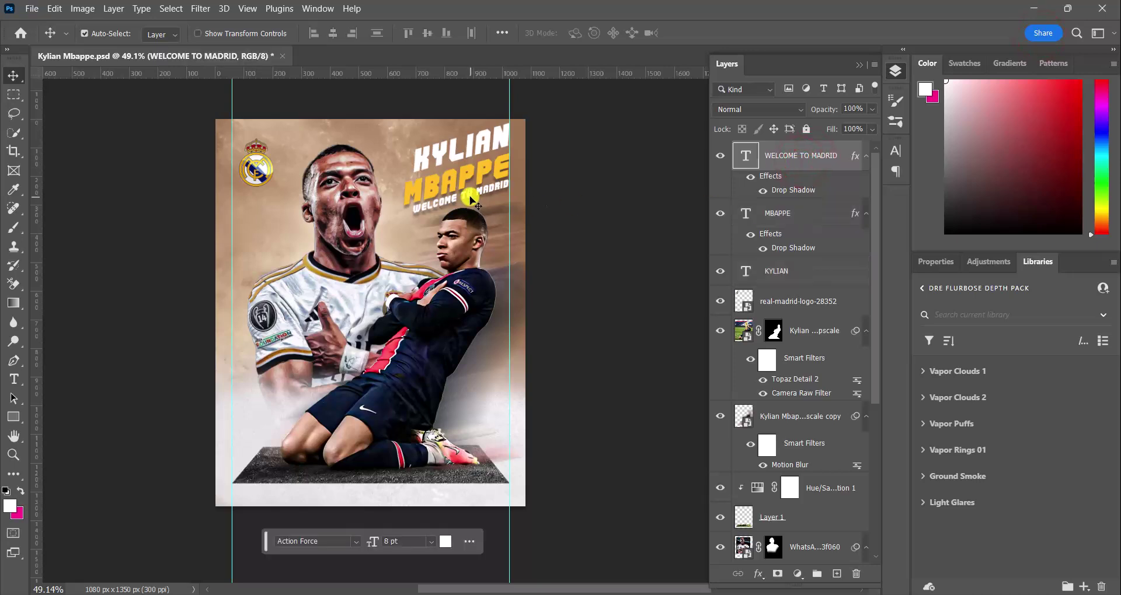
{"action": "left_click_drag", "start_coordinate": [470, 198], "coordinate": [470, 199]}
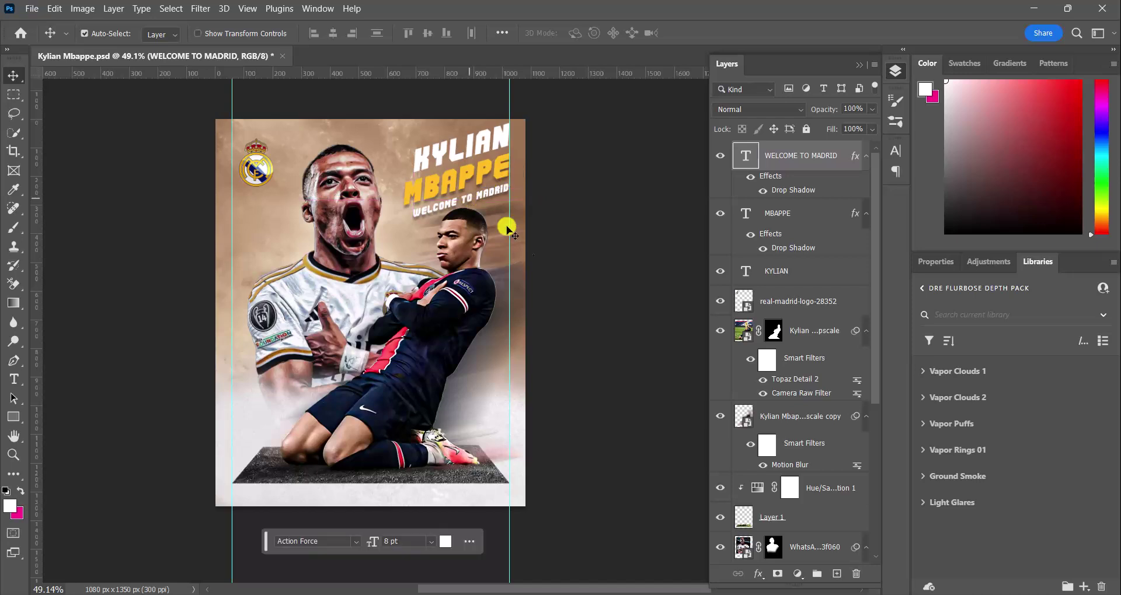
{"action": "key", "text": "ctrl+s"}
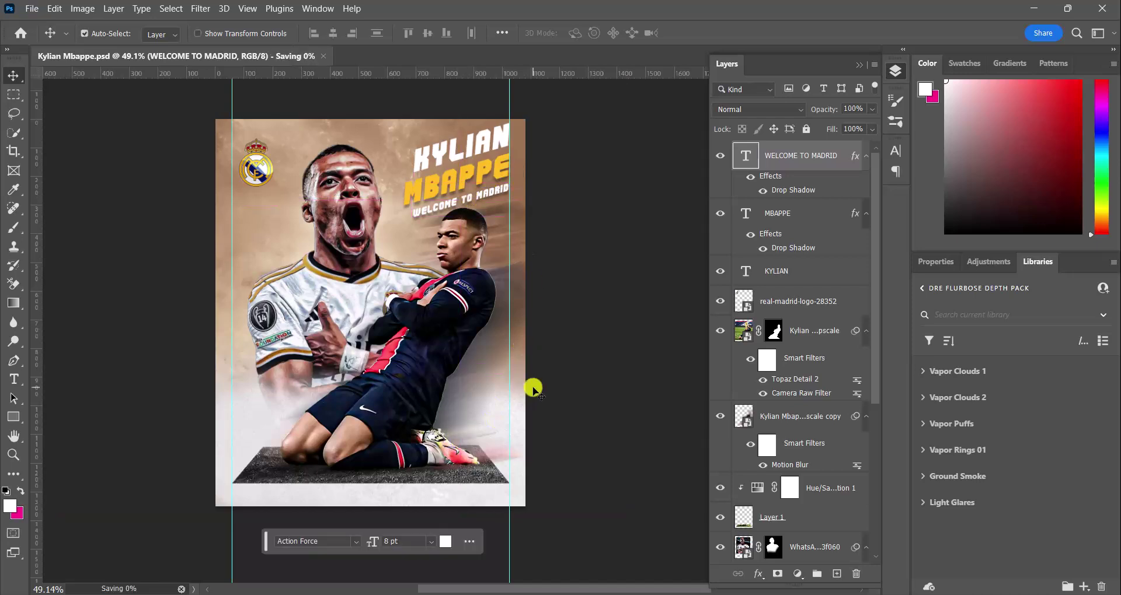